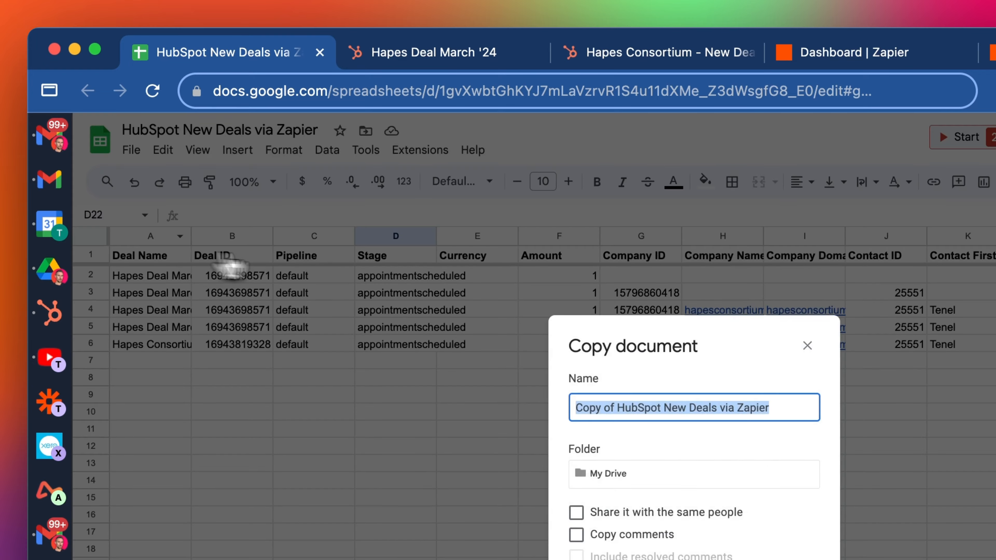
# Name the spreadsheet copy 'New Contacts for HubSpot via Zapier' and create it
pyautogui.click(508, 305)
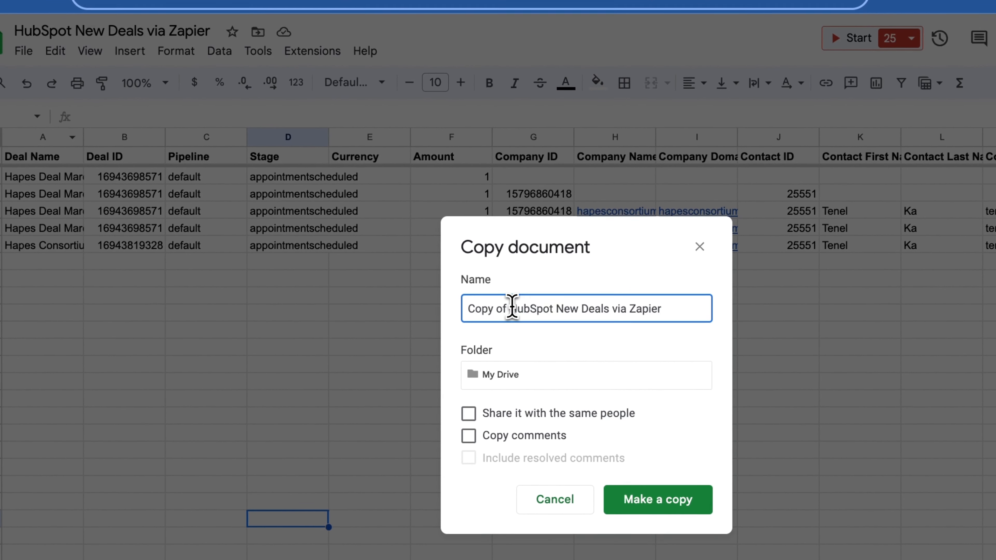
pyautogui.moveTo(511, 305); pyautogui.dragTo(329, 323)
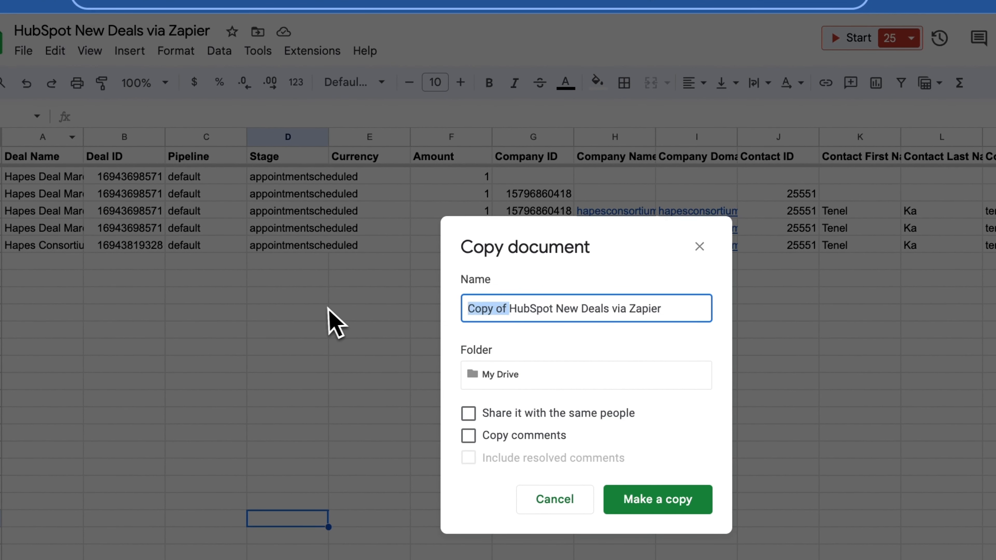
pyautogui.press('BackSpace')
pyautogui.press('Delete')
pyautogui.press('Delete')
pyautogui.press('Delete')
pyautogui.press('Delete')
pyautogui.press('Delete')
pyautogui.press('Delete')
pyautogui.press('Delete')
pyautogui.press('Delete')
pyautogui.doubleClick(492, 302)
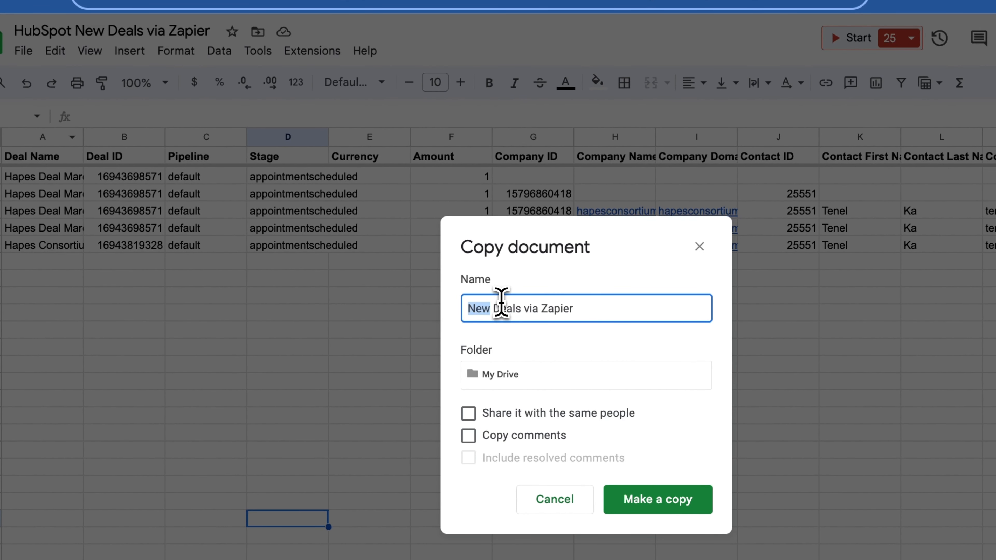
pyautogui.click(502, 304)
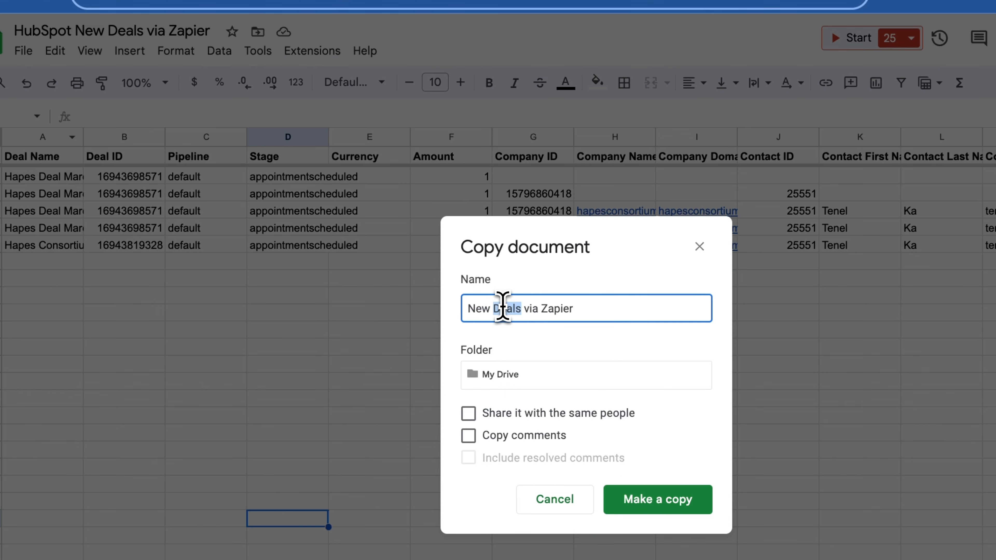
pyautogui.write('Contacts for HubSpot')
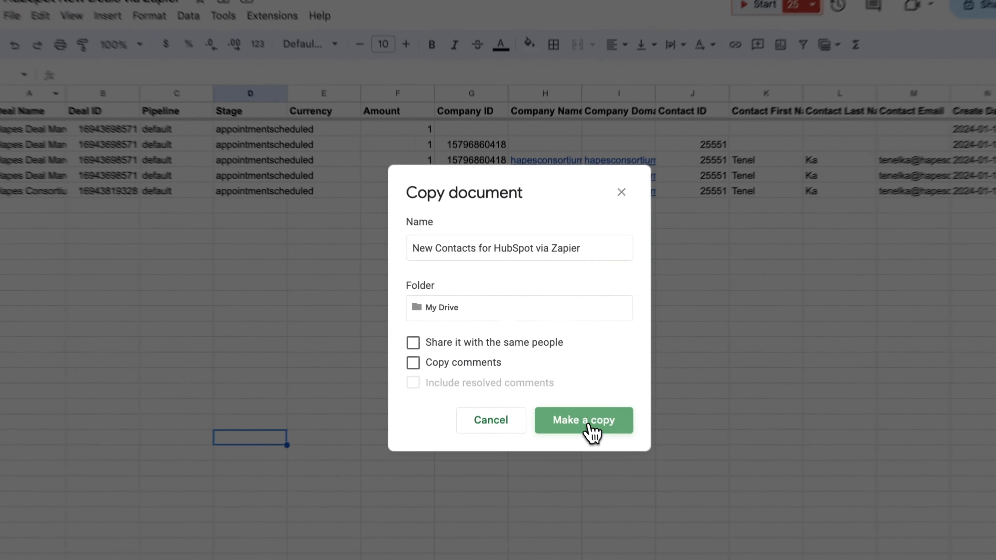
pyautogui.click(573, 383)
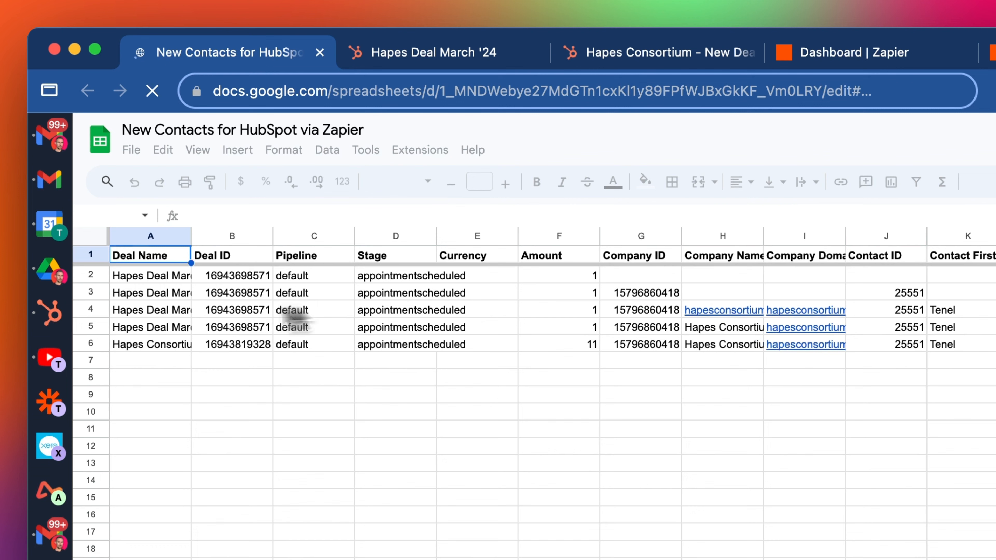
# Move the Contact First Name and Last Name columns into columns A and B
pyautogui.click(167, 311)
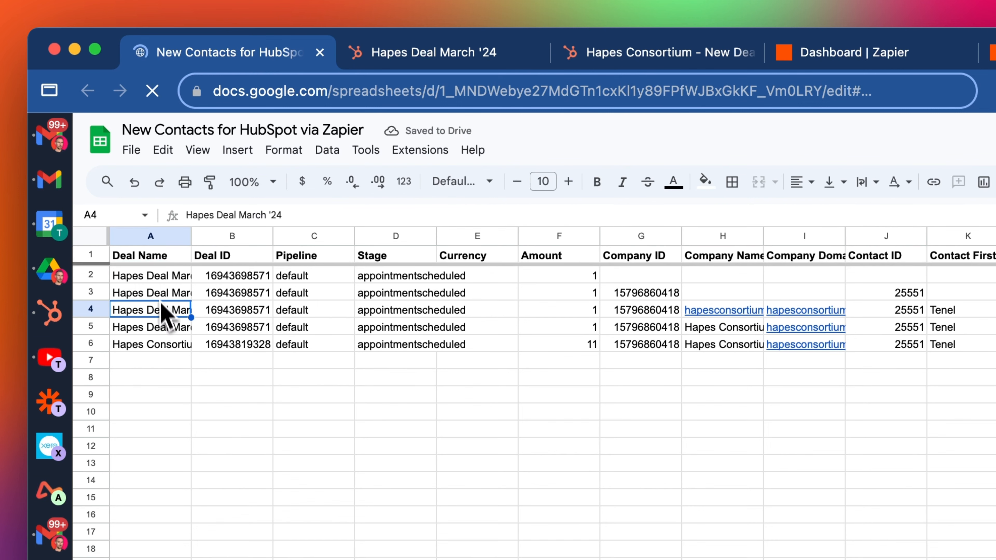
pyautogui.click(142, 257)
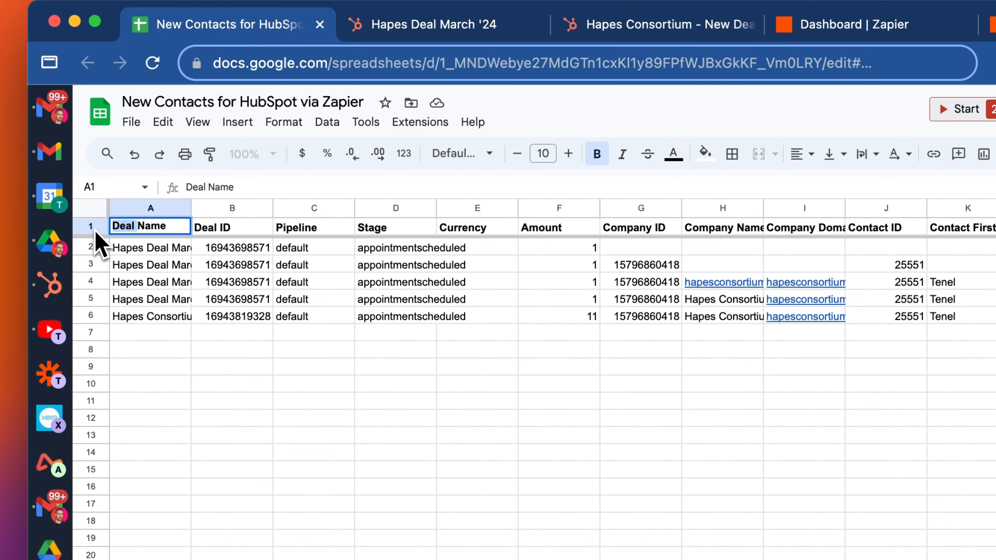
pyautogui.click(118, 247)
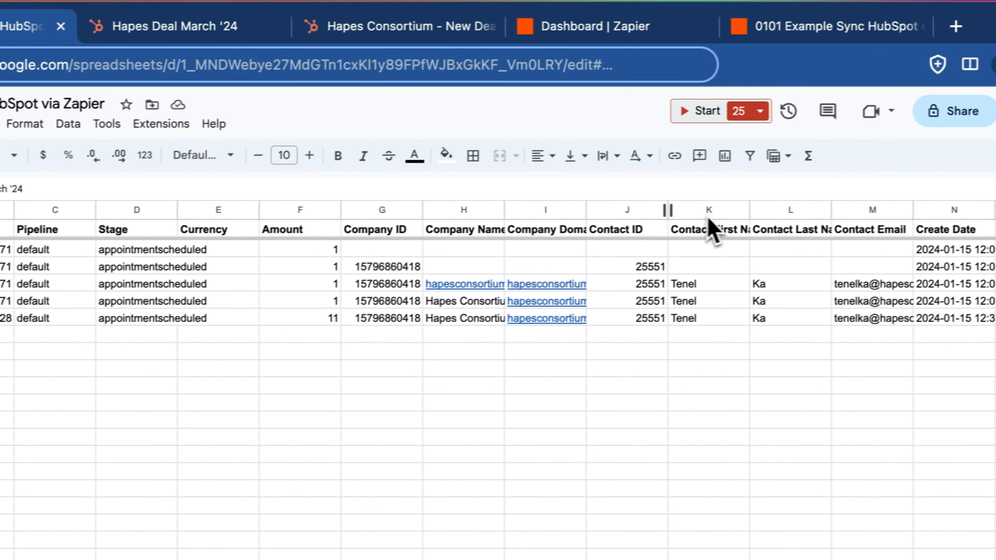
pyautogui.moveTo(694, 203); pyautogui.dragTo(822, 201)
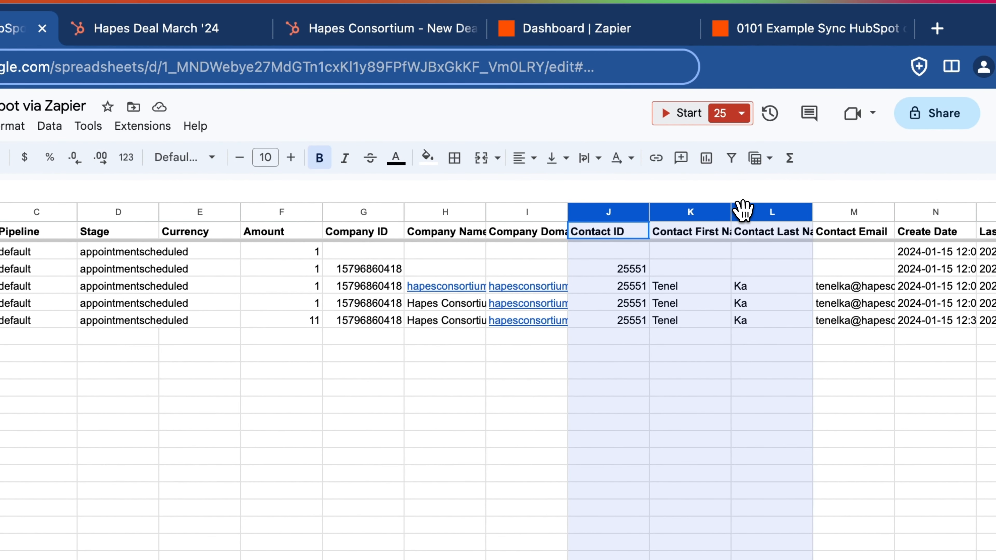
pyautogui.click(687, 268)
pyautogui.click(609, 217)
pyautogui.click(609, 234)
pyautogui.click(689, 269)
pyautogui.click(691, 214)
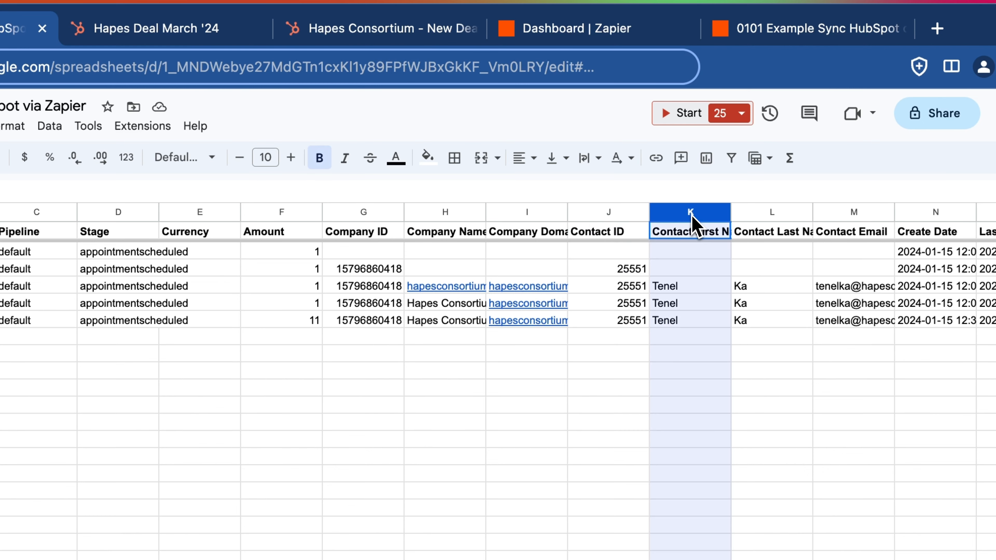
pyautogui.moveTo(691, 214); pyautogui.dragTo(763, 214)
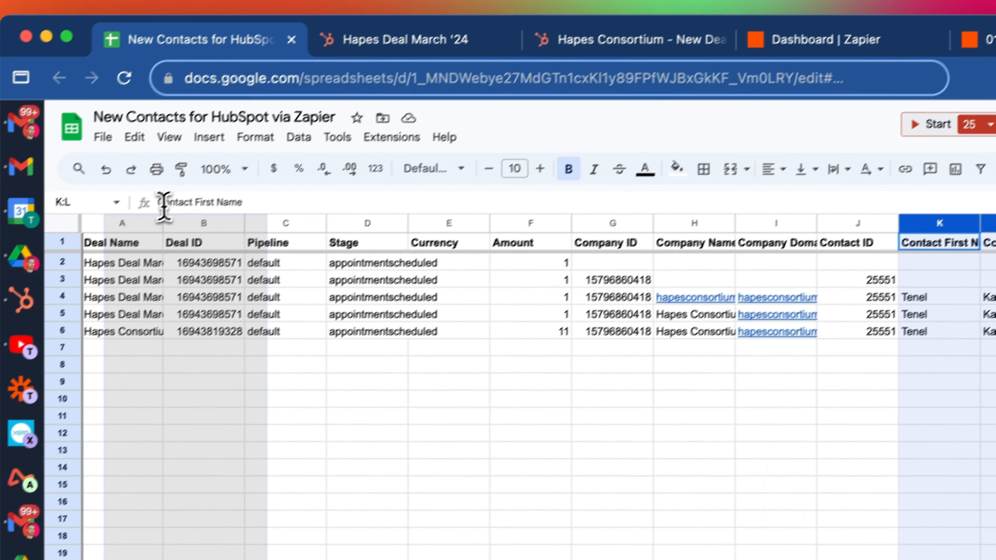
pyautogui.moveTo(164, 205); pyautogui.dragTo(133, 211)
pyautogui.click(172, 279)
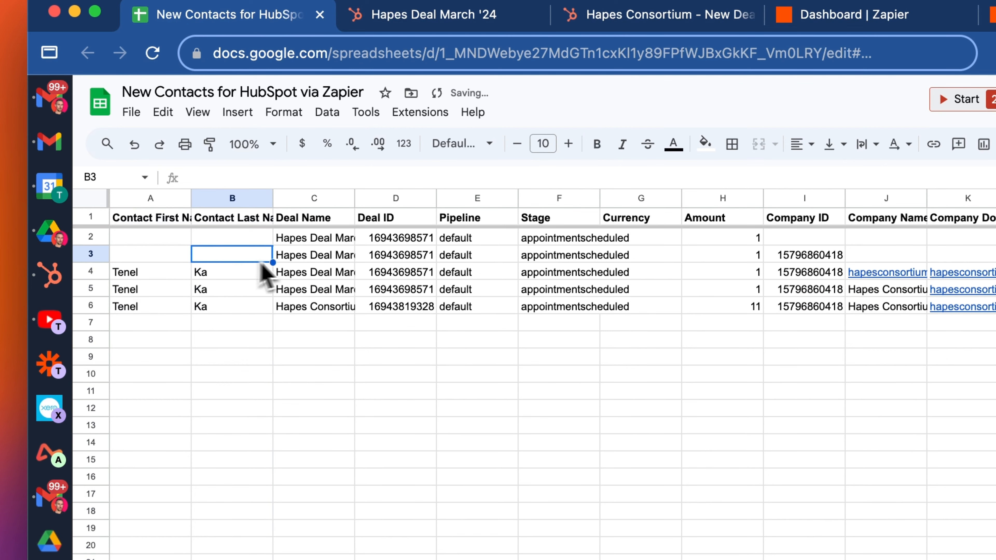
# Empty data rows 2–6 and clear the deal headers in columns C to G
pyautogui.moveTo(90, 237); pyautogui.dragTo(90, 304)
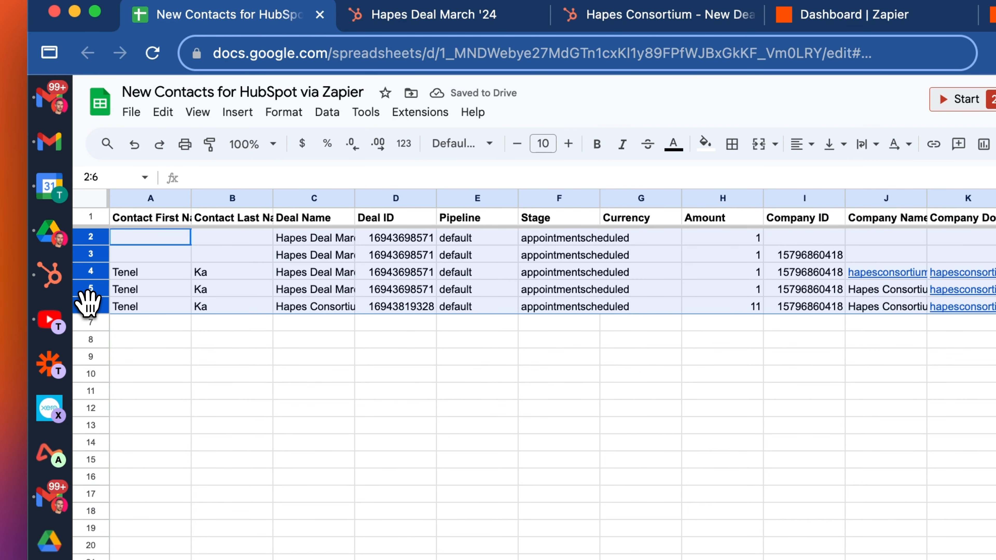
pyautogui.press('Delete')
pyautogui.click(505, 290)
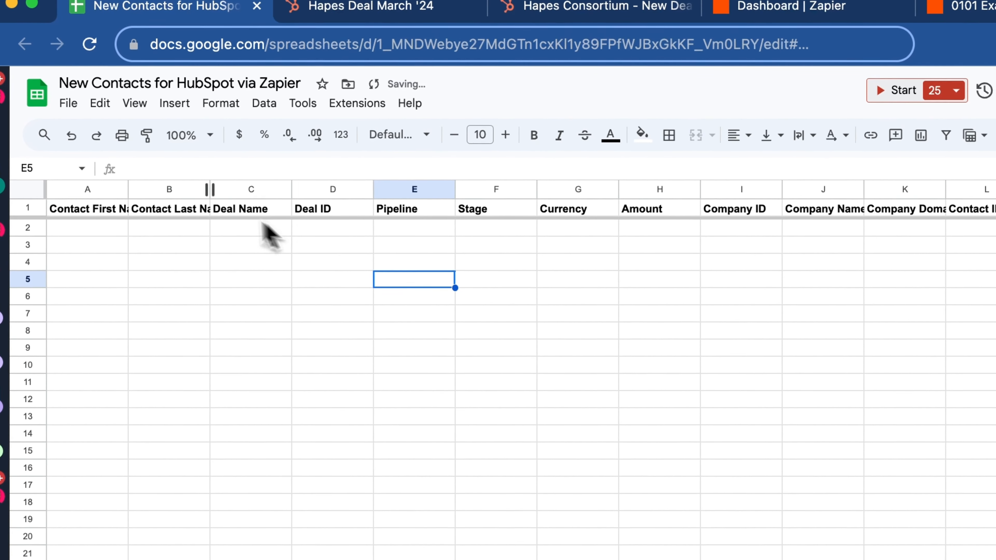
pyautogui.moveTo(246, 190); pyautogui.dragTo(557, 192)
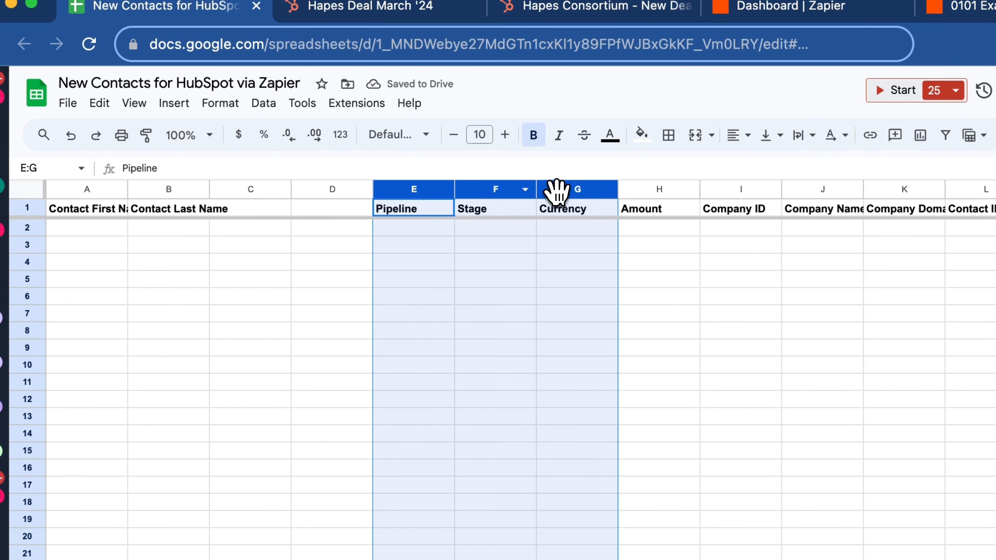
pyautogui.press('Delete')
pyautogui.click(366, 312)
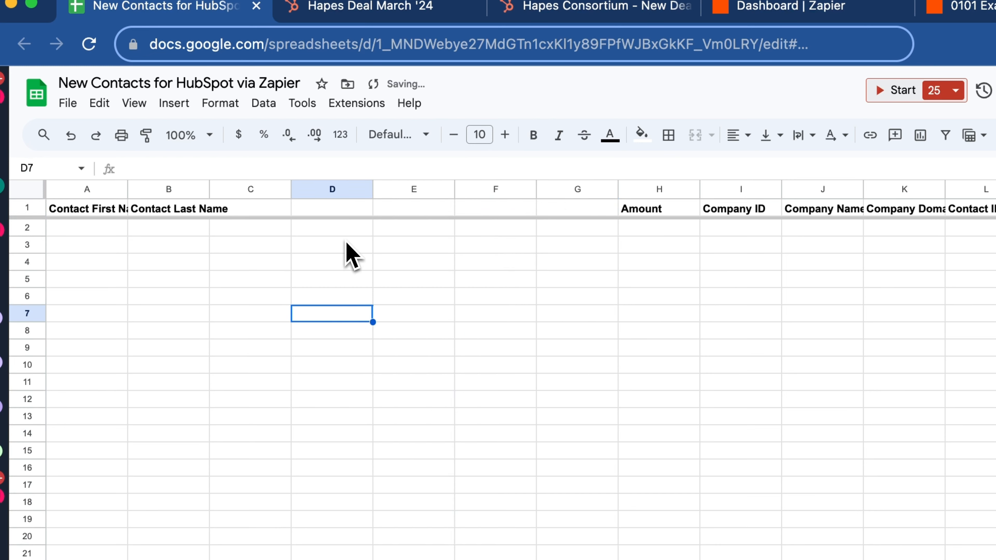
pyautogui.press('super+Tab')
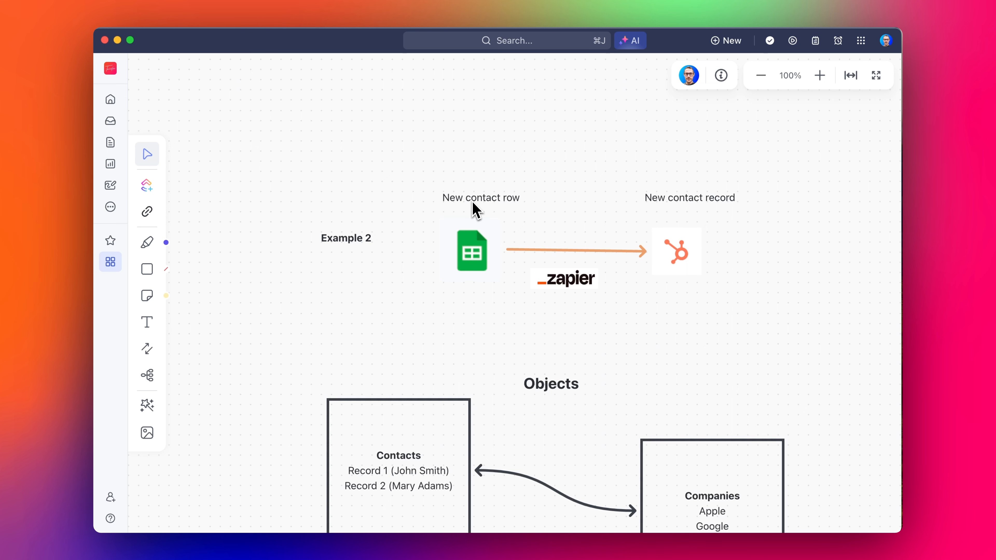
# Change the HubSpot label 'New contact record' to read 'Create/Update contact'
pyautogui.click(665, 200)
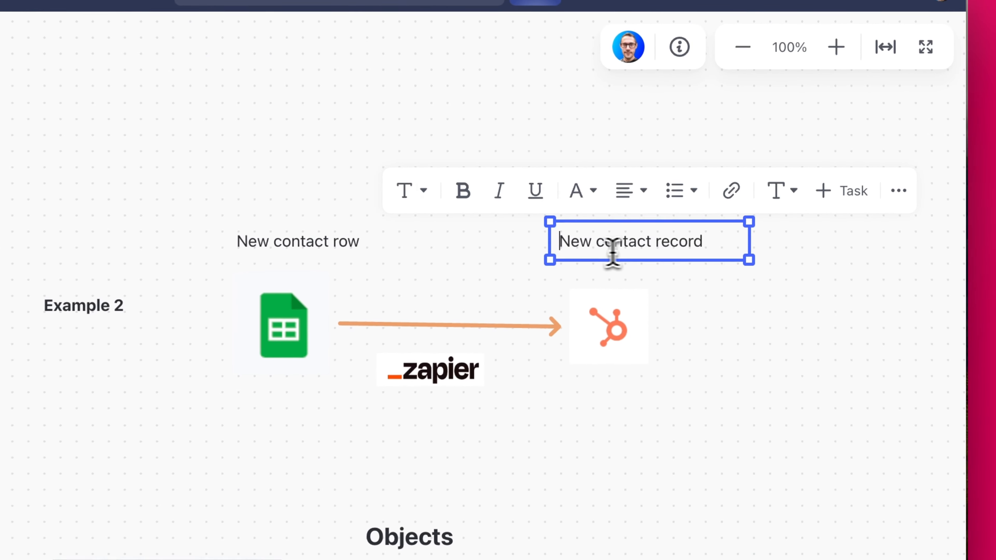
pyautogui.doubleClick(569, 245)
pyautogui.write('Create/')
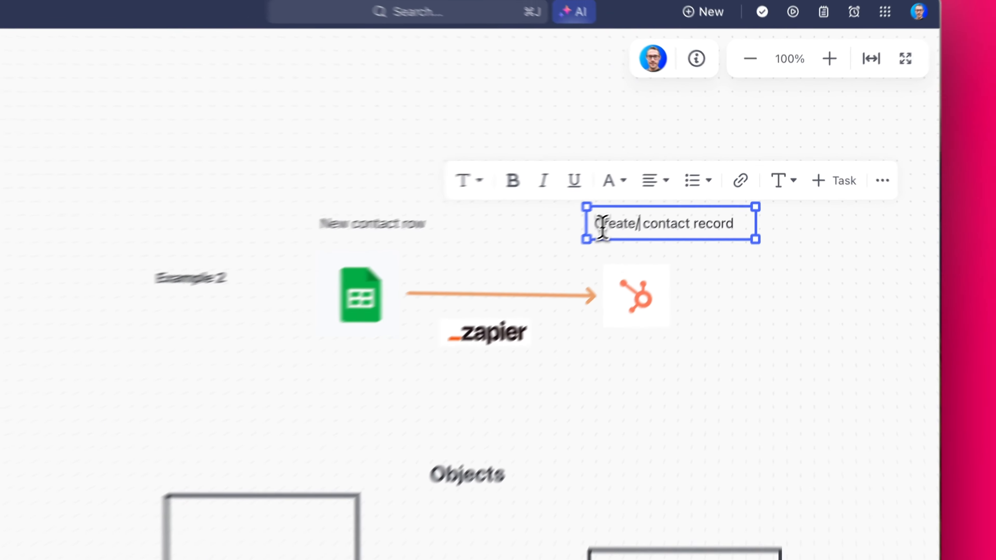
pyautogui.write('Update')
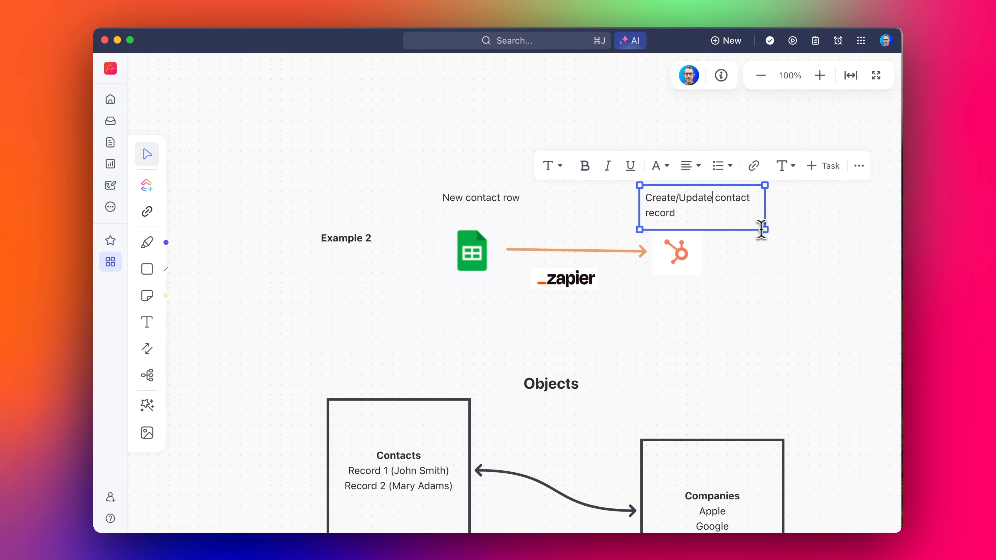
pyautogui.click(760, 226)
pyautogui.press('BackSpace')
pyautogui.press('BackSpace')
pyautogui.press('BackSpace')
pyautogui.press('BackSpace')
pyautogui.press('BackSpace')
pyautogui.press('BackSpace')
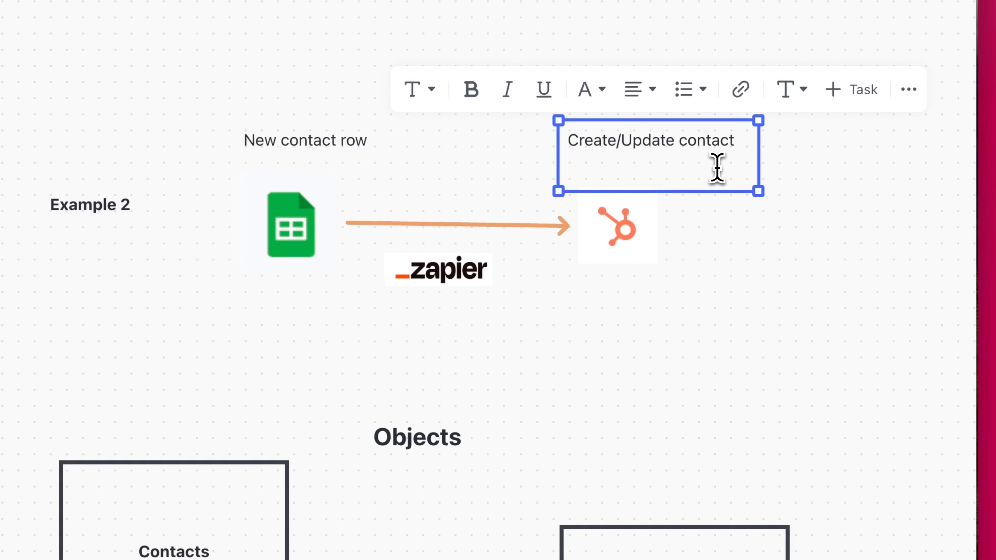
pyautogui.click(818, 407)
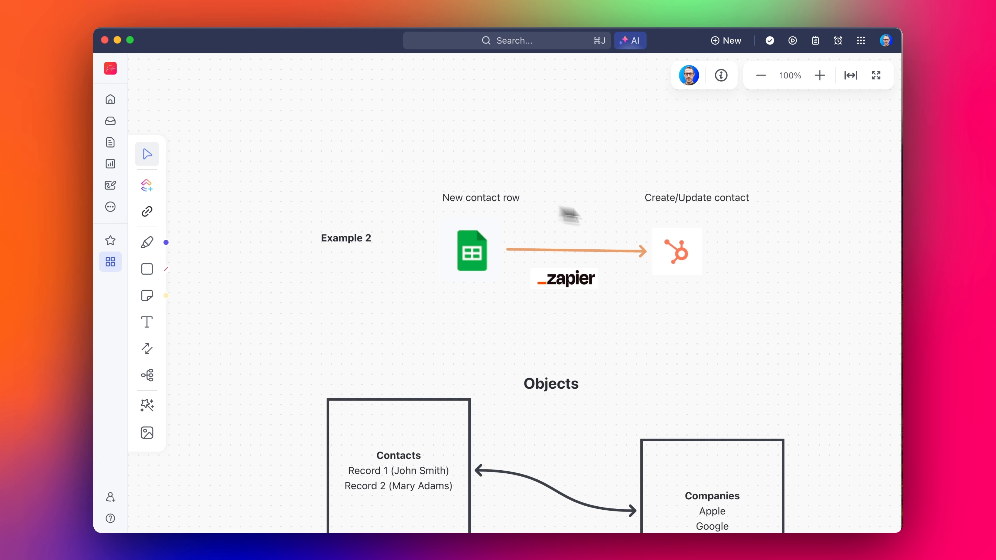
# Move the Contact Email column right after the contact name columns
pyautogui.press('super+Tab')
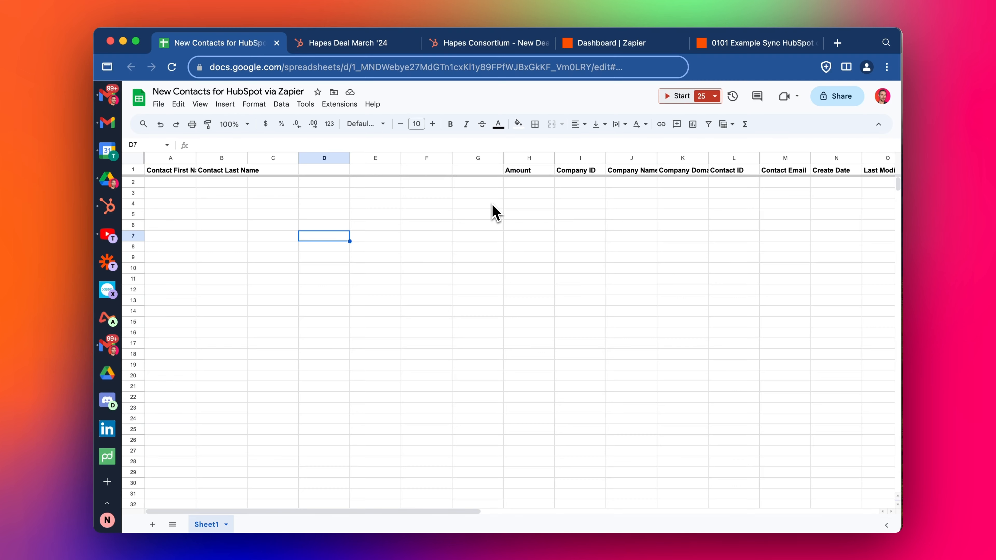
pyautogui.click(393, 190)
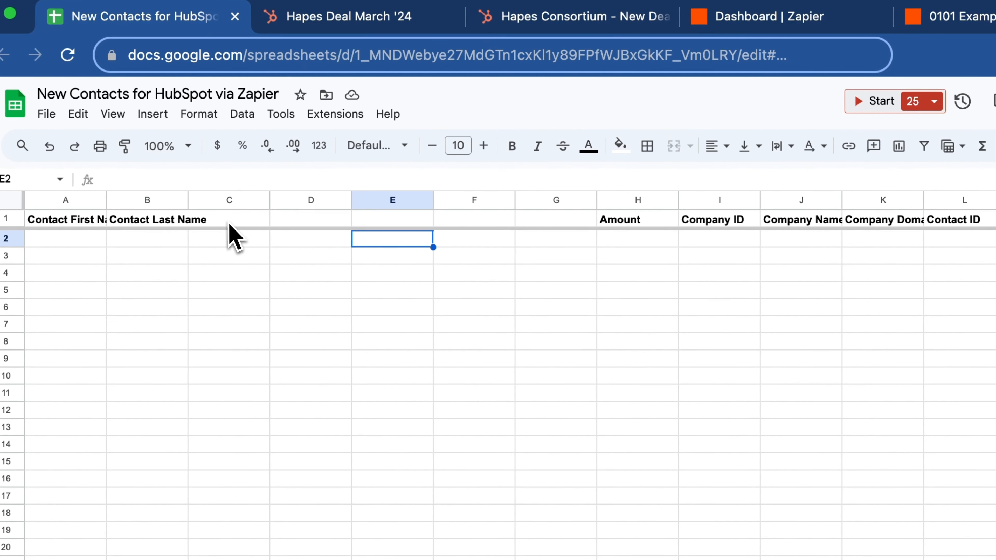
pyautogui.click(818, 219)
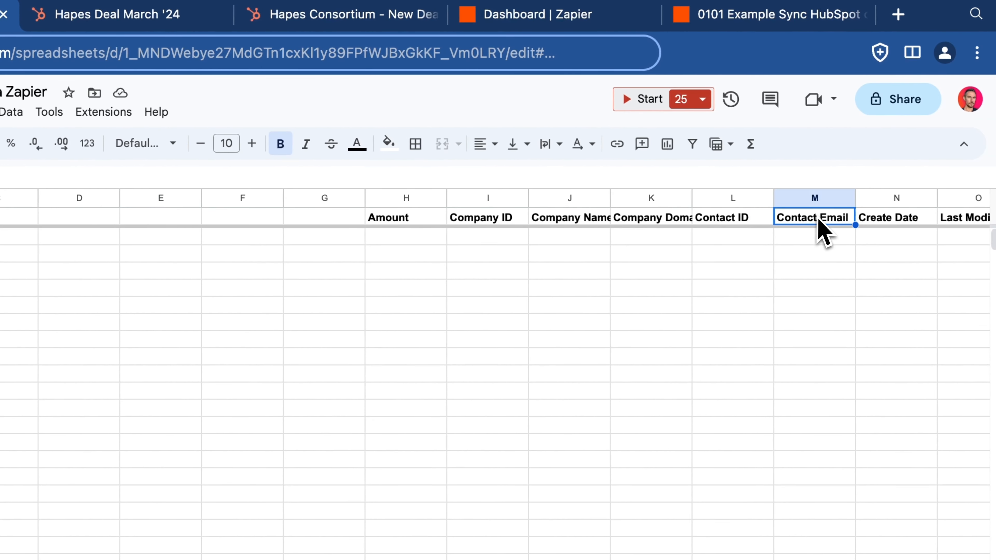
pyautogui.moveTo(818, 201); pyautogui.dragTo(53, 217)
pyautogui.moveTo(219, 235); pyautogui.dragTo(799, 266)
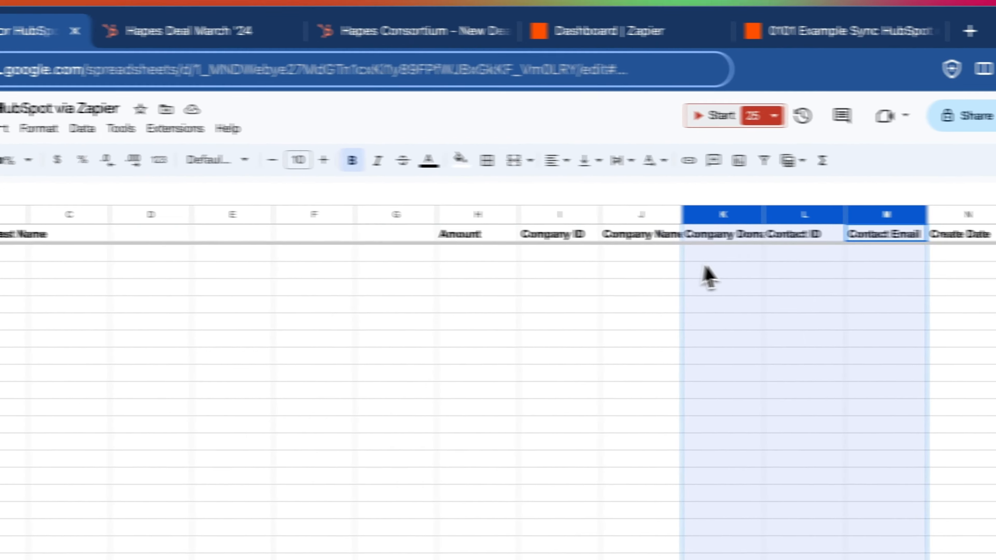
pyautogui.click(800, 255)
pyautogui.click(978, 214)
pyautogui.moveTo(978, 214); pyautogui.dragTo(734, 215)
pyautogui.moveTo(274, 213); pyautogui.dragTo(20, 214)
pyautogui.click(416, 251)
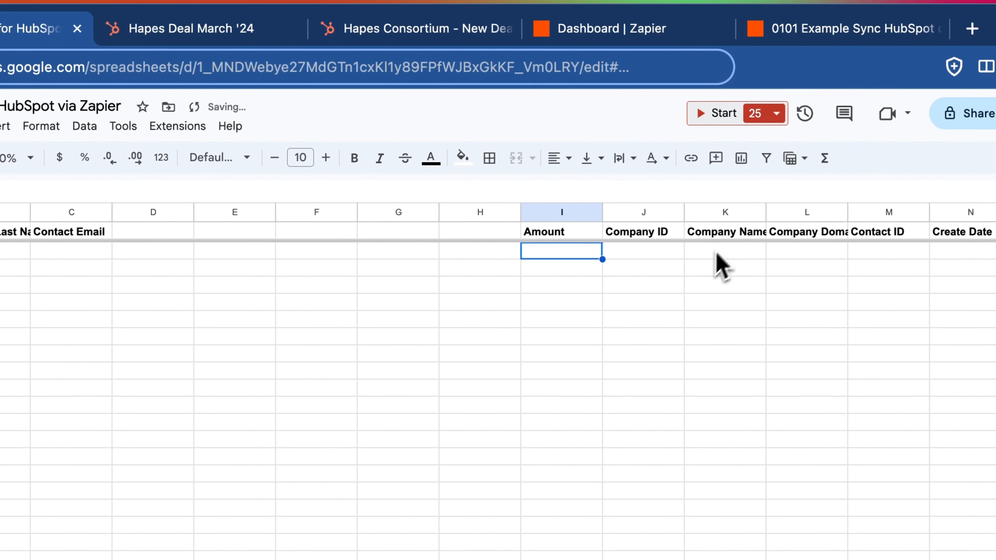
# Place Company Name, Company Domain and Create Date columns after Contact Email
pyautogui.click(725, 212)
pyautogui.moveTo(725, 212); pyautogui.dragTo(165, 214)
pyautogui.click(862, 263)
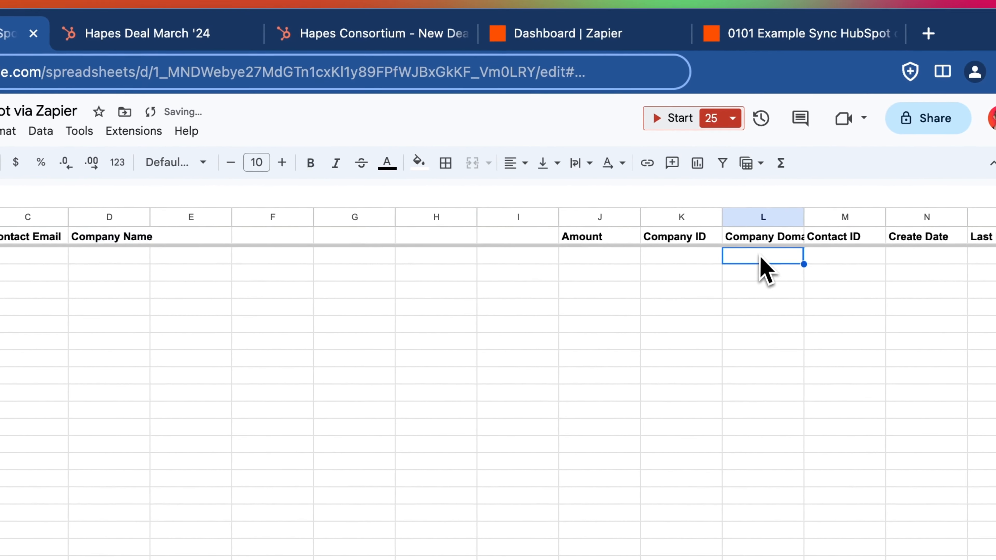
pyautogui.click(862, 226)
pyautogui.moveTo(758, 215); pyautogui.dragTo(190, 215)
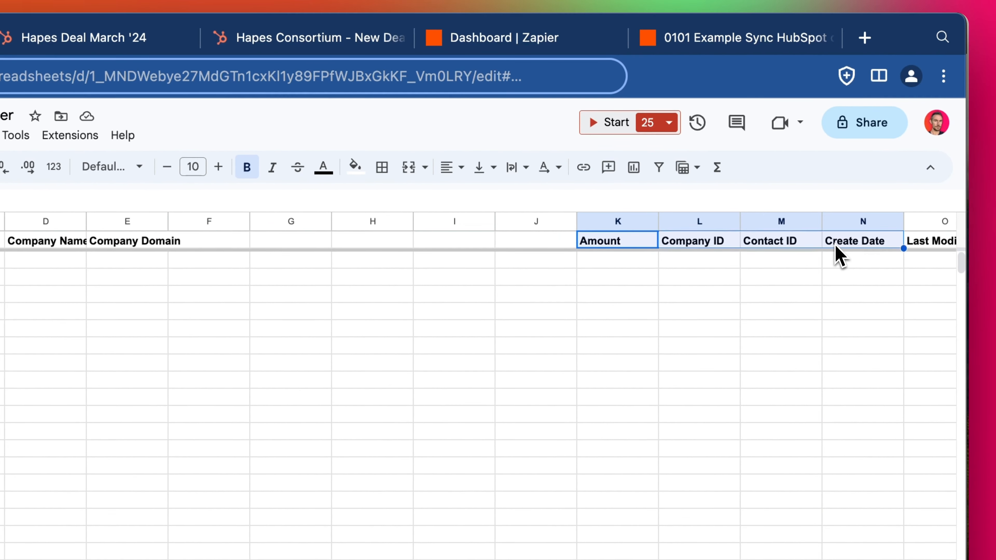
pyautogui.click(898, 240)
pyautogui.click(902, 224)
pyautogui.moveTo(847, 226); pyautogui.dragTo(333, 222)
# Clear the contents of the unneeded columns F through O
pyautogui.click(674, 245)
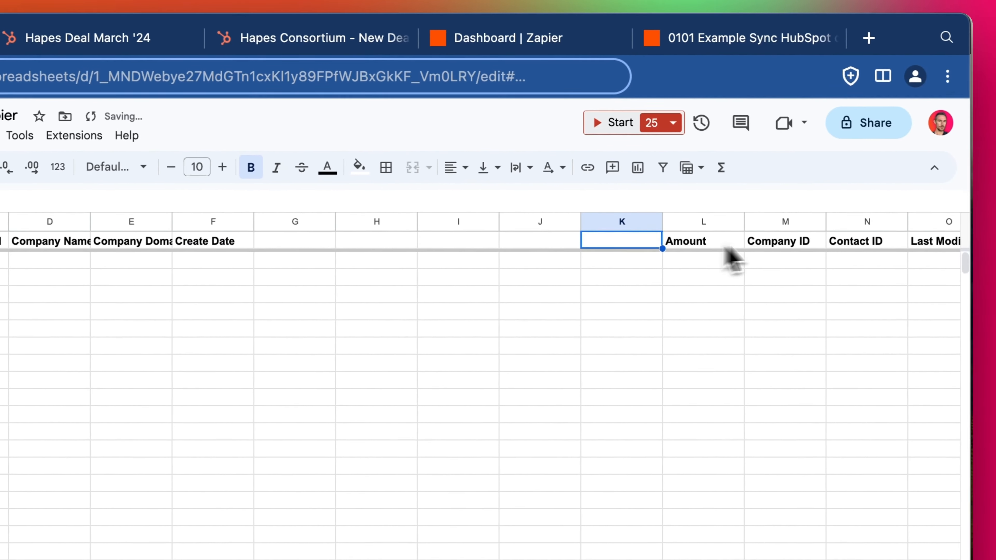
pyautogui.hscroll(1, 875, 256)
pyautogui.keyDown('shift'); pyautogui.click(880, 245); pyautogui.keyUp('shift')
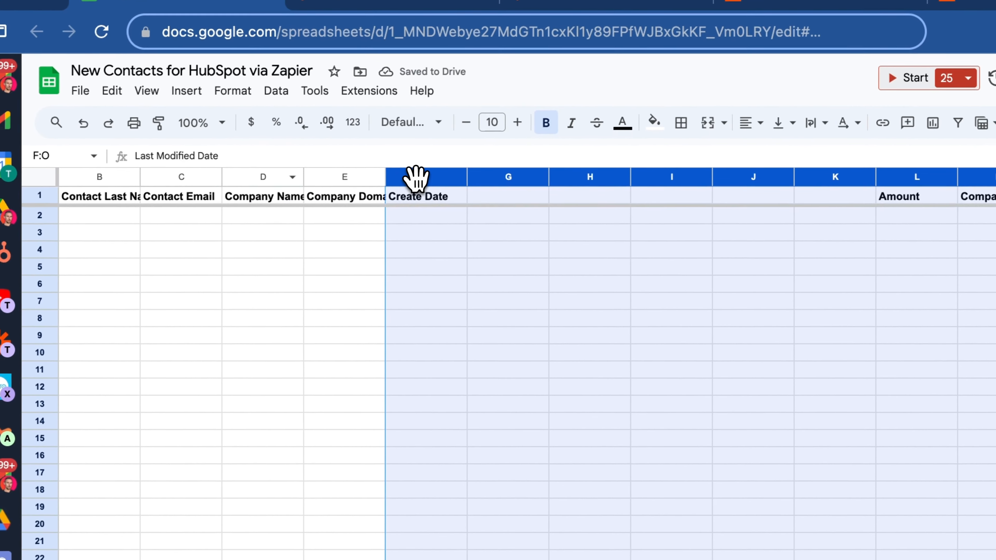
pyautogui.press('Delete')
pyautogui.click(441, 218)
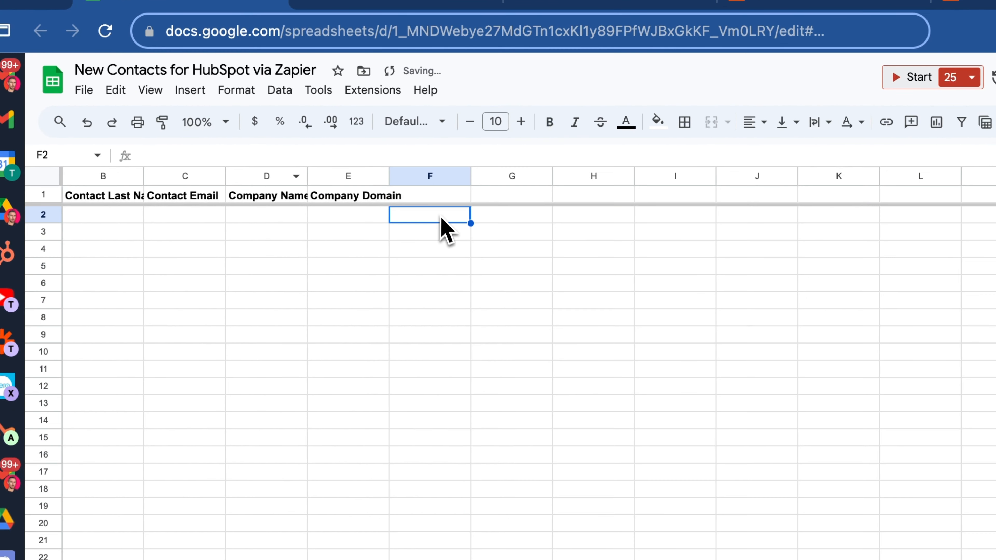
# Shift Company Name and Company Domain one column right, leaving D1 empty
pyautogui.click(431, 196)
pyautogui.click(266, 176)
pyautogui.keyDown('shift'); pyautogui.click(333, 177); pyautogui.keyUp('shift')
pyautogui.moveTo(333, 179); pyautogui.dragTo(438, 179)
pyautogui.click(304, 233)
pyautogui.click(271, 198)
pyautogui.hscroll(-1, 275, 214)
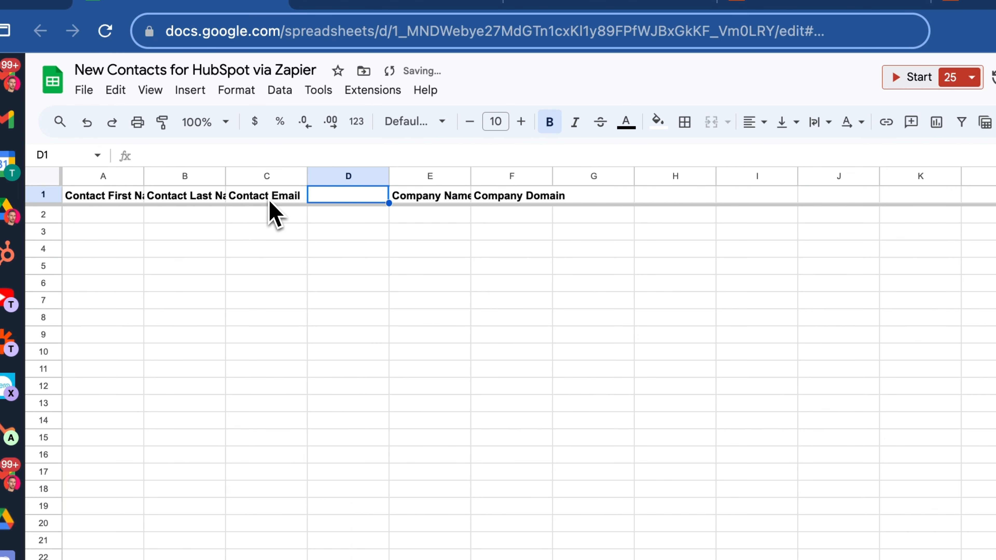
# Add a Phone header in D1 and a Mobile column to its right
pyautogui.write('Ph')
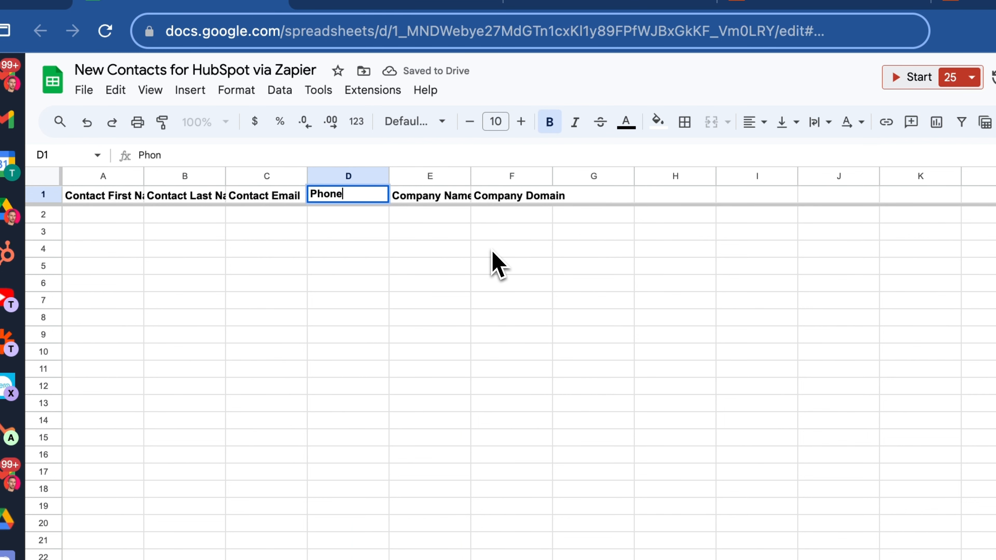
pyautogui.write('one')
pyautogui.press('Return')
pyautogui.rightClick(349, 176)
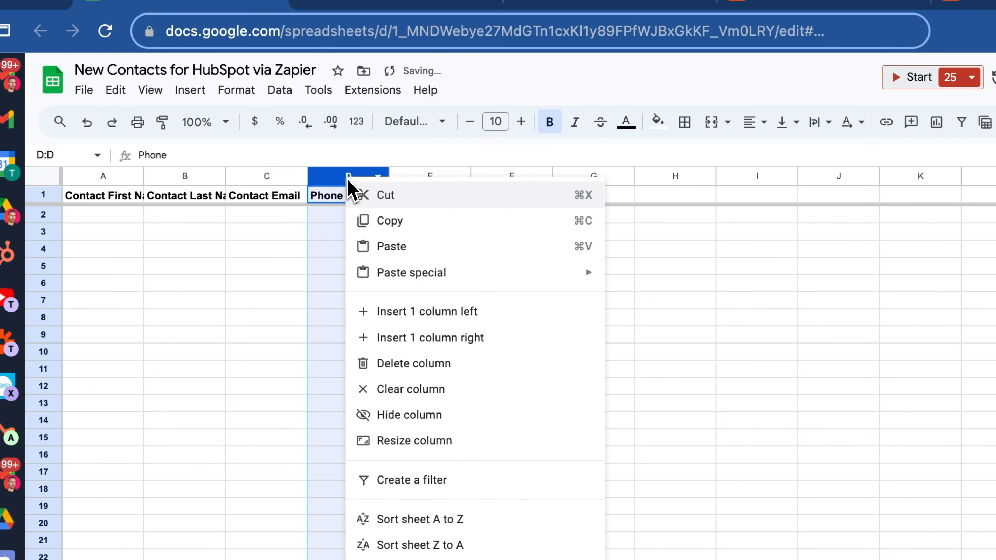
pyautogui.click(431, 338)
pyautogui.click(438, 196)
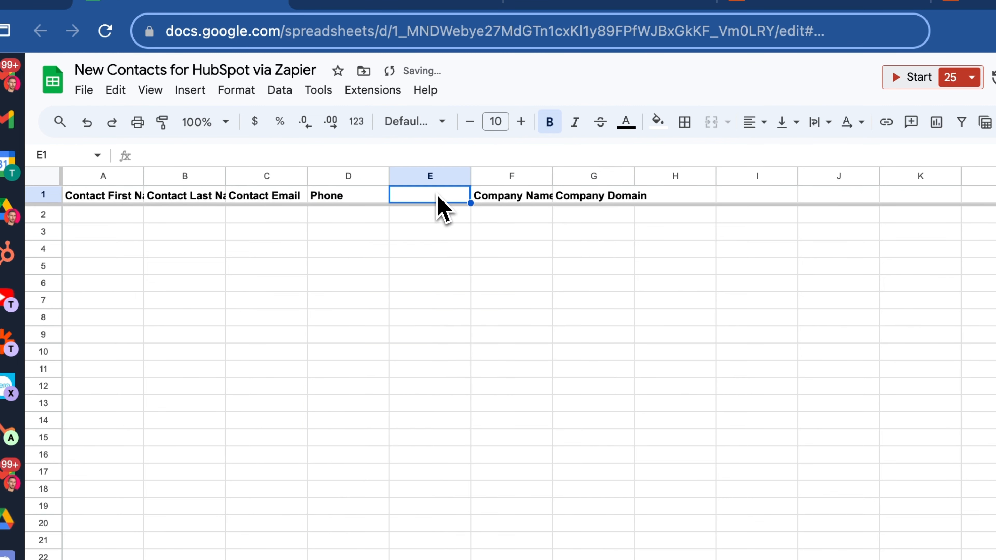
pyautogui.write('Mobile')
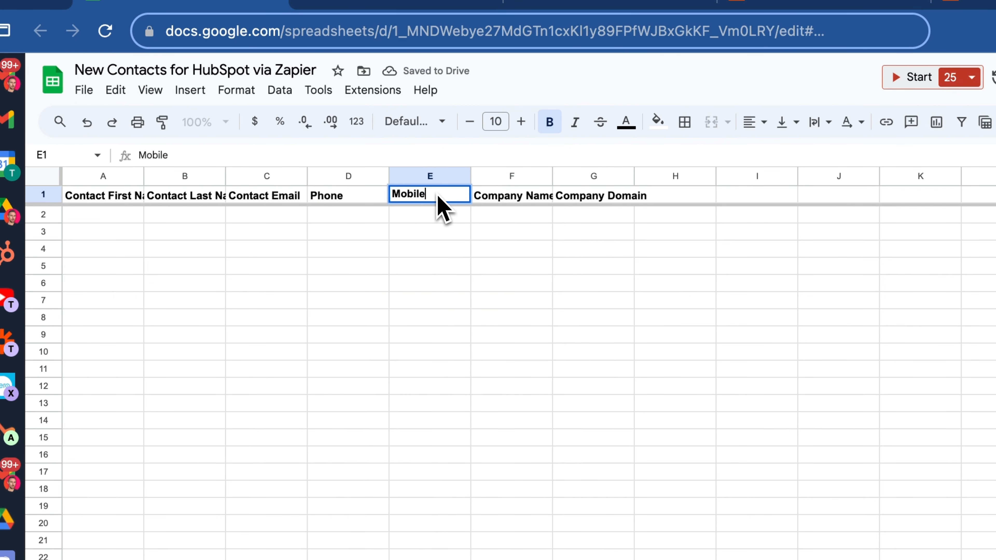
pyautogui.press('Return')
# Insert Country and Linkedin header columns after Mobile
pyautogui.rightClick(439, 178)
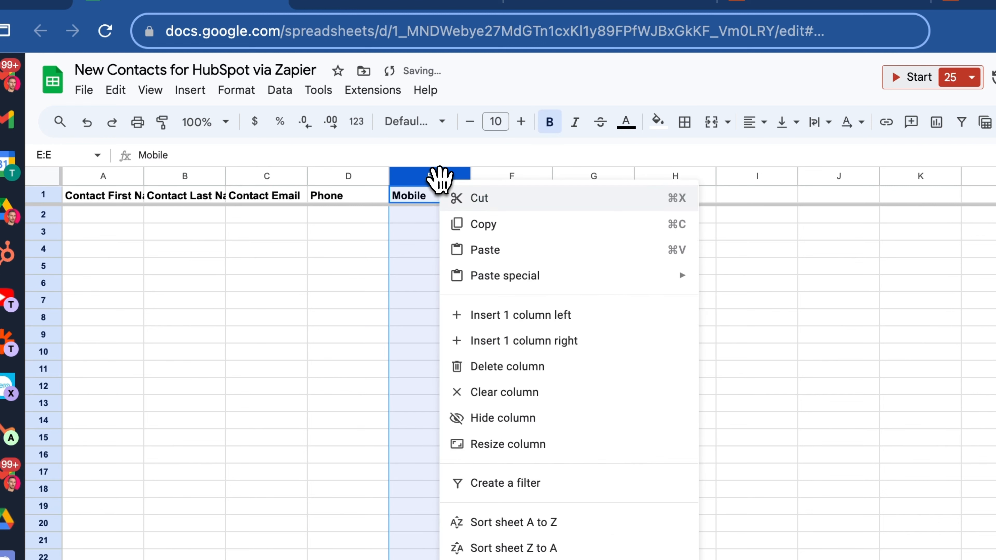
pyautogui.click(486, 339)
pyautogui.click(511, 200)
pyautogui.write('C')
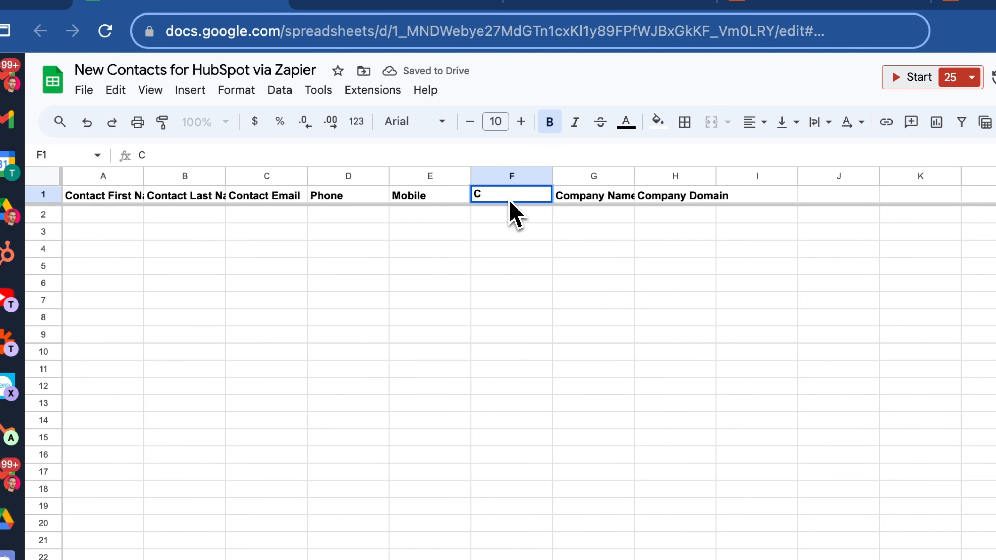
pyautogui.press('Return')
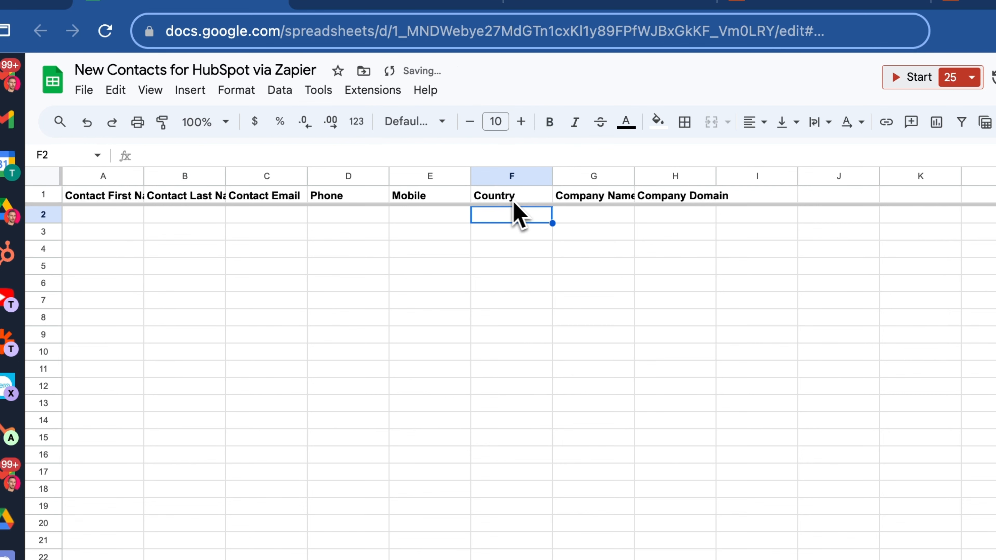
pyautogui.click(555, 236)
pyautogui.click(453, 251)
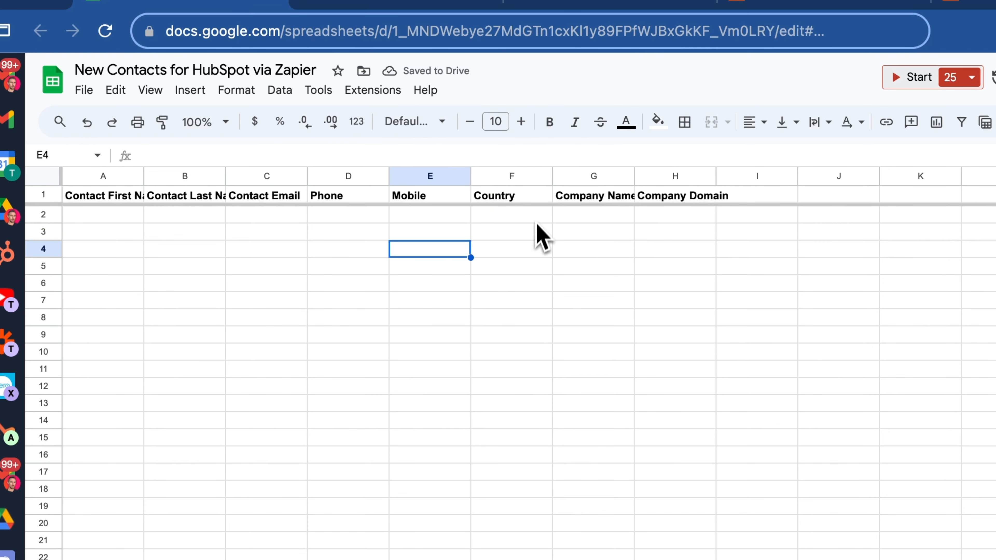
pyautogui.rightClick(524, 178)
pyautogui.click(587, 335)
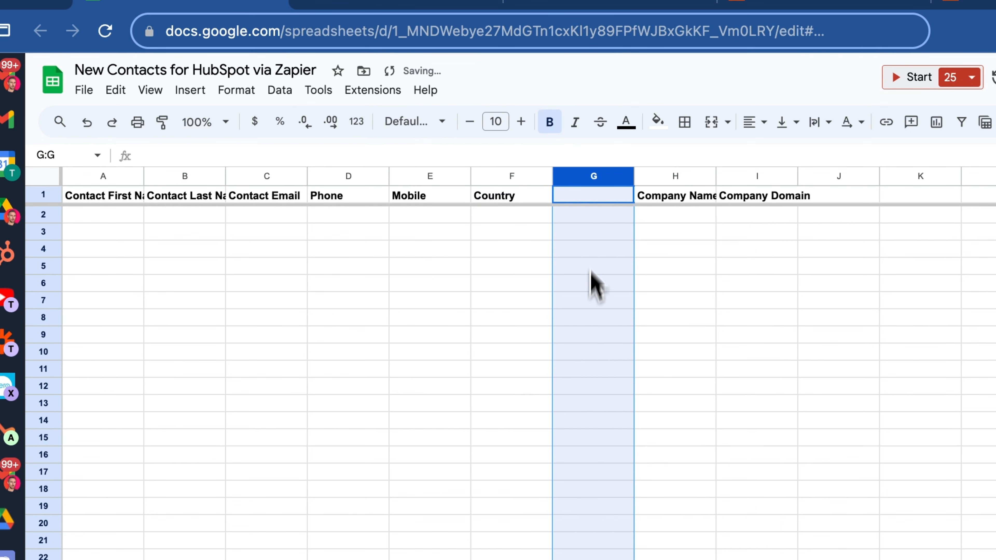
pyautogui.click(588, 200)
pyautogui.write('Link')
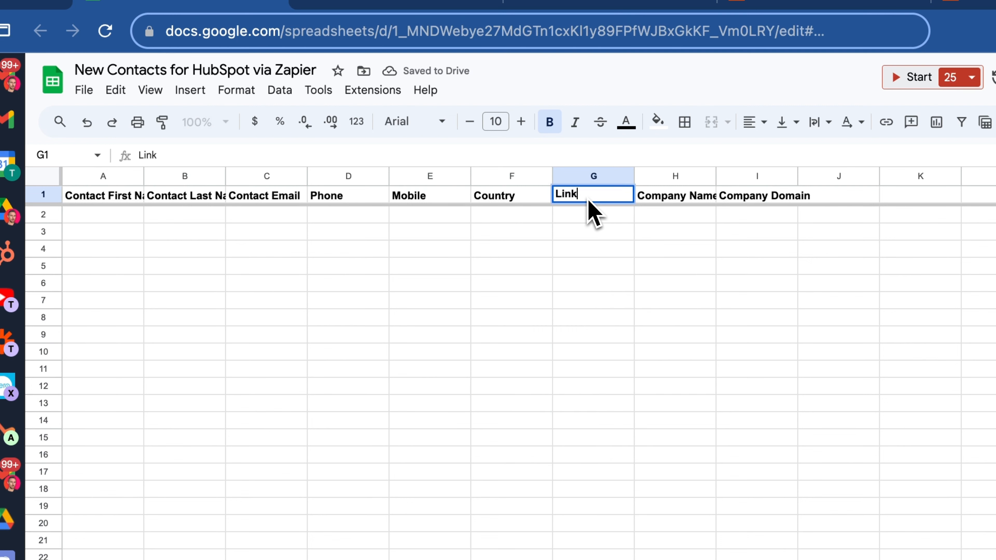
pyautogui.write('edin')
pyautogui.press('Return')
pyautogui.click(512, 283)
pyautogui.click(348, 249)
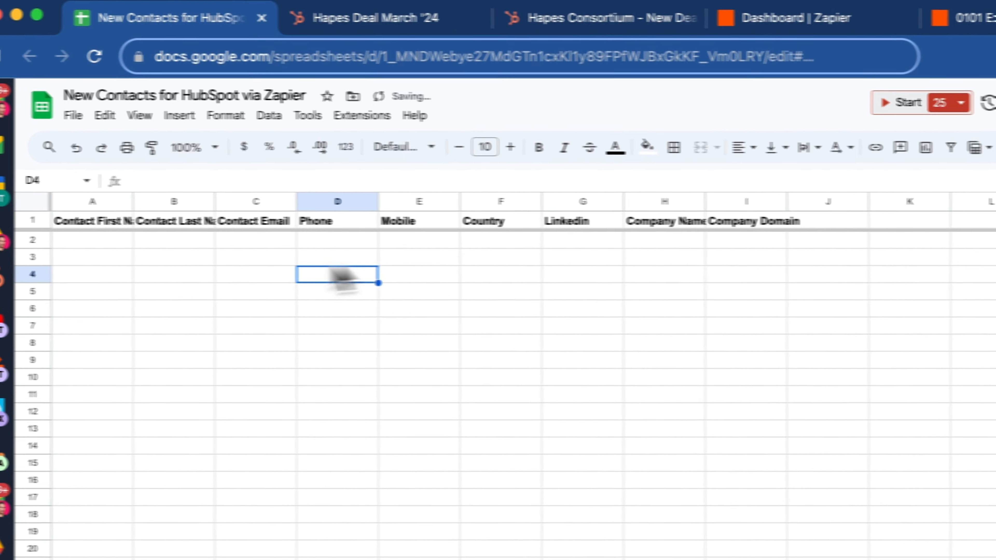
pyautogui.click(116, 226)
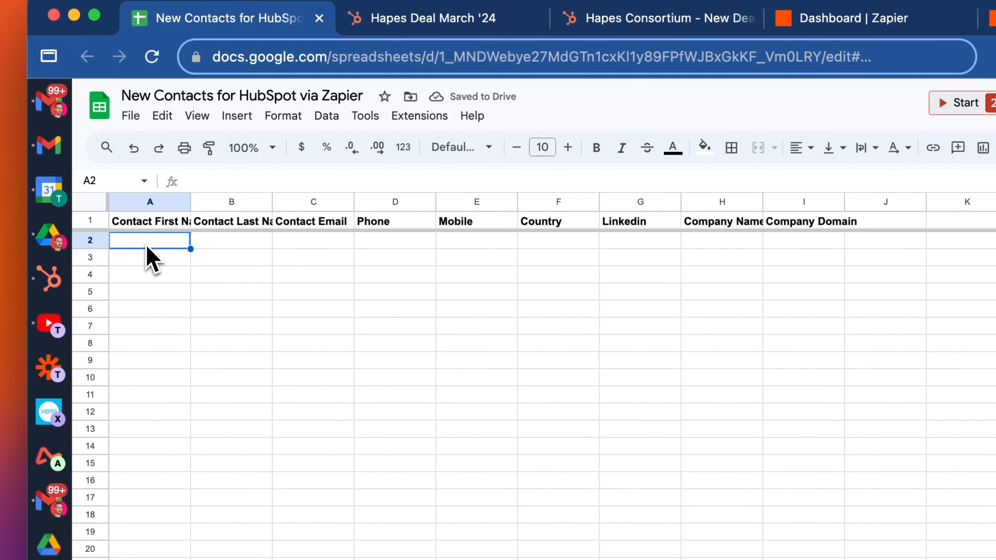
# Enter the sample contact's first name, last name and email in row 2
pyautogui.write('John')
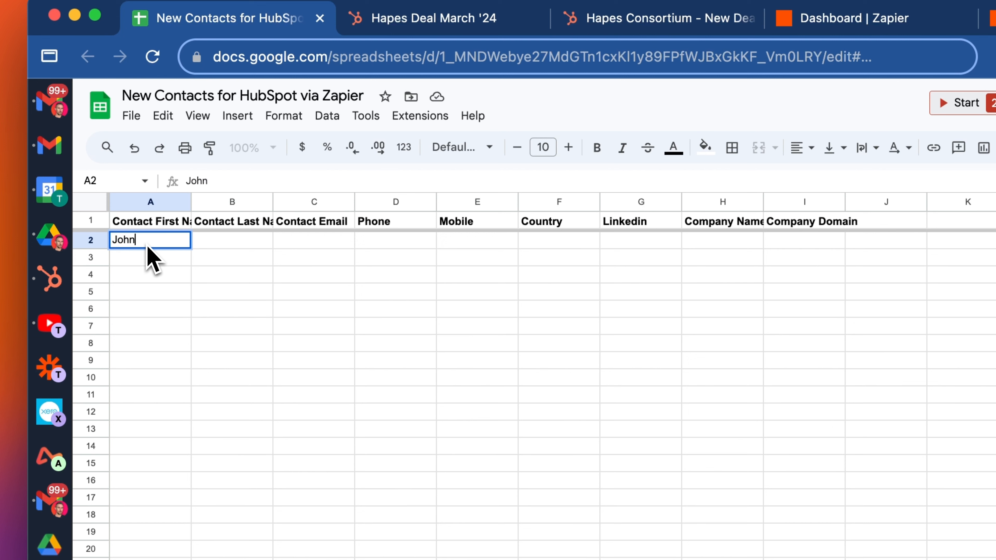
pyautogui.press('Tab')
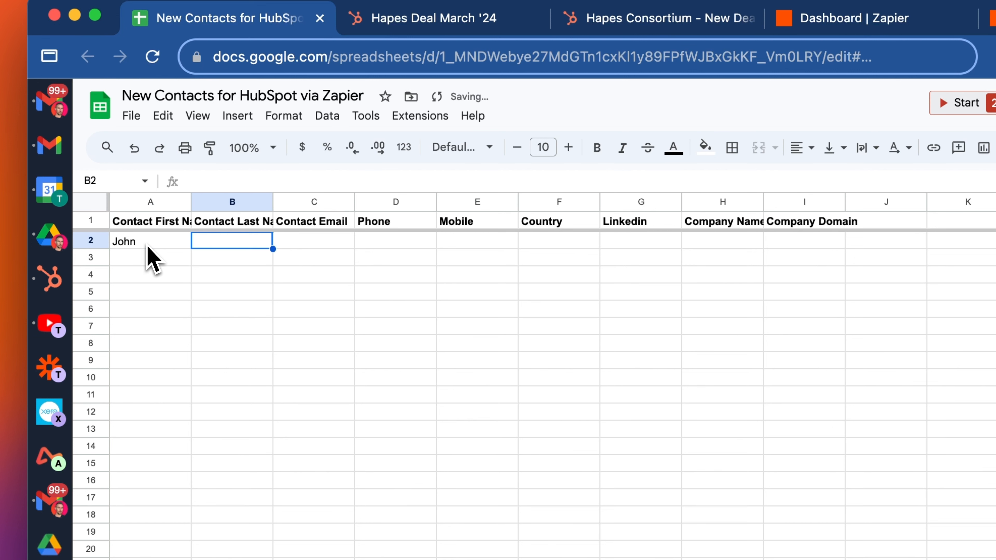
pyautogui.write('Smith')
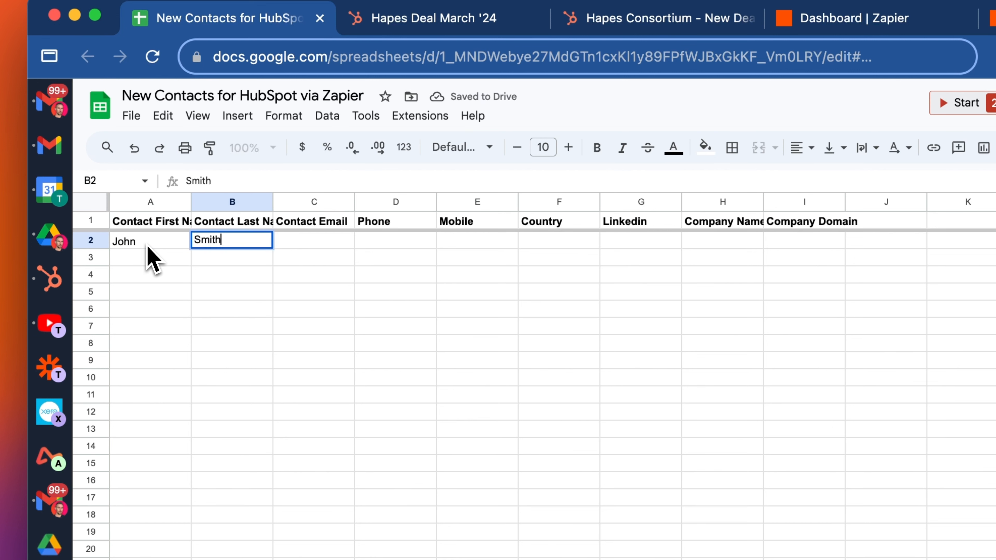
pyautogui.press('Tab')
pyautogui.write('j')
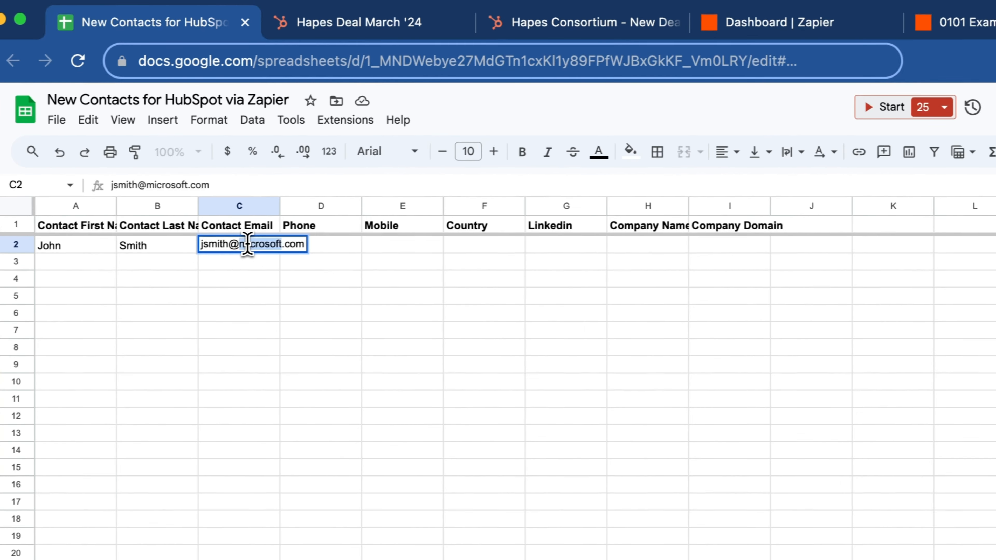
# Fill Company Domain with microsoft.com and Company Name with Microsoft from the email domain
pyautogui.moveTo(314, 240); pyautogui.dragTo(367, 240)
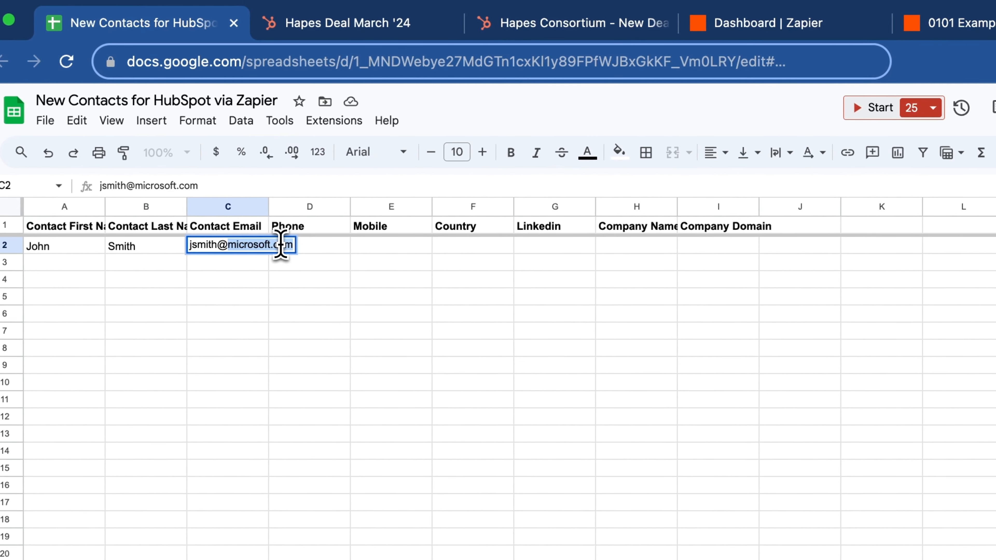
pyautogui.press('super+c')
pyautogui.doubleClick(711, 250)
pyautogui.press('super+v')
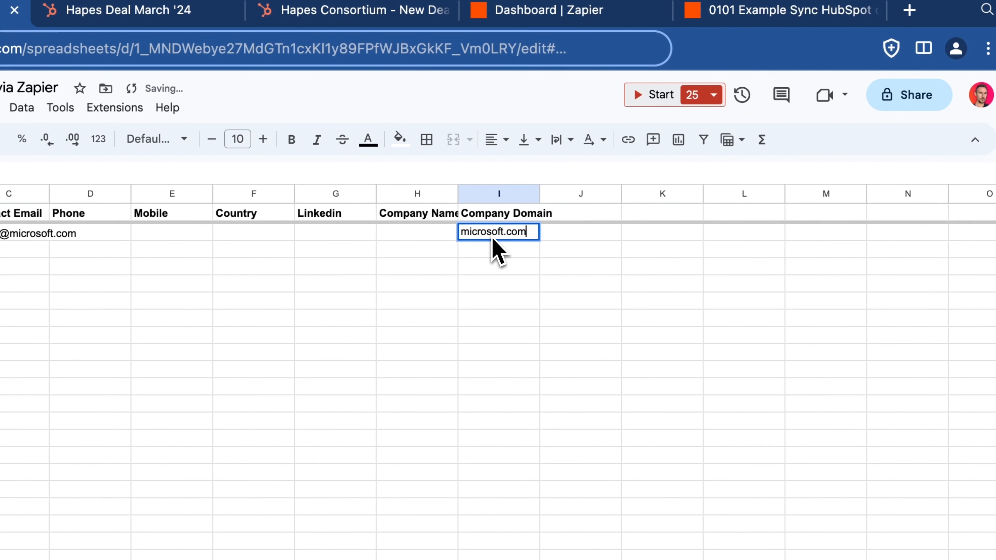
pyautogui.click(427, 242)
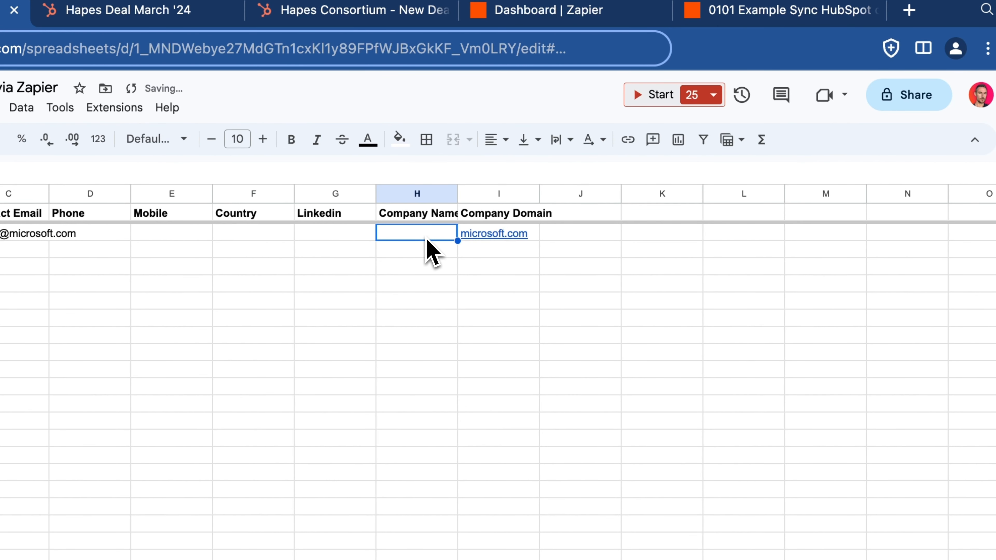
pyautogui.doubleClick(427, 236)
pyautogui.press('super+v')
pyautogui.press('BackSpace')
pyautogui.press('BackSpace')
pyautogui.press('BackSpace')
pyautogui.press('BackSpace')
pyautogui.click(387, 232)
pyautogui.press('BackSpace')
pyautogui.write('M')
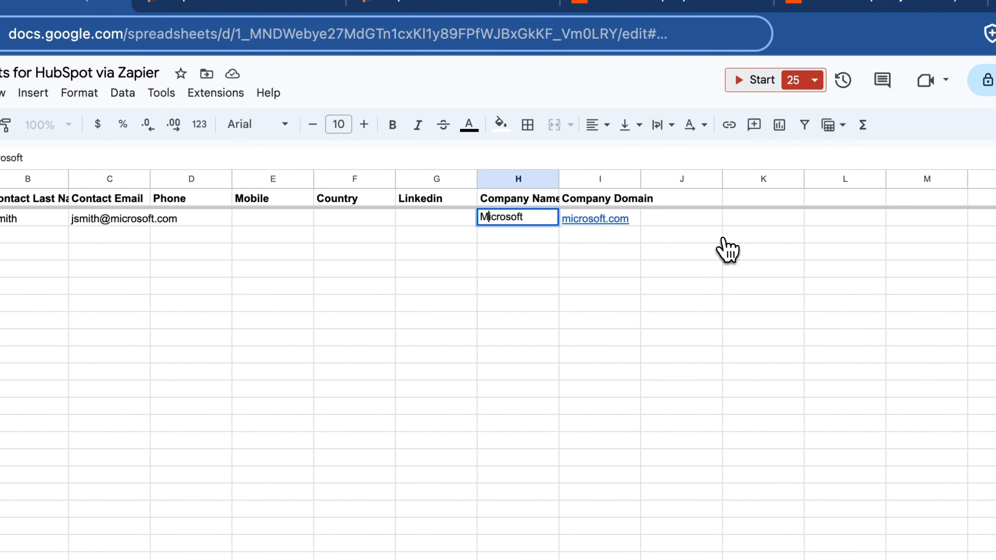
pyautogui.click(431, 286)
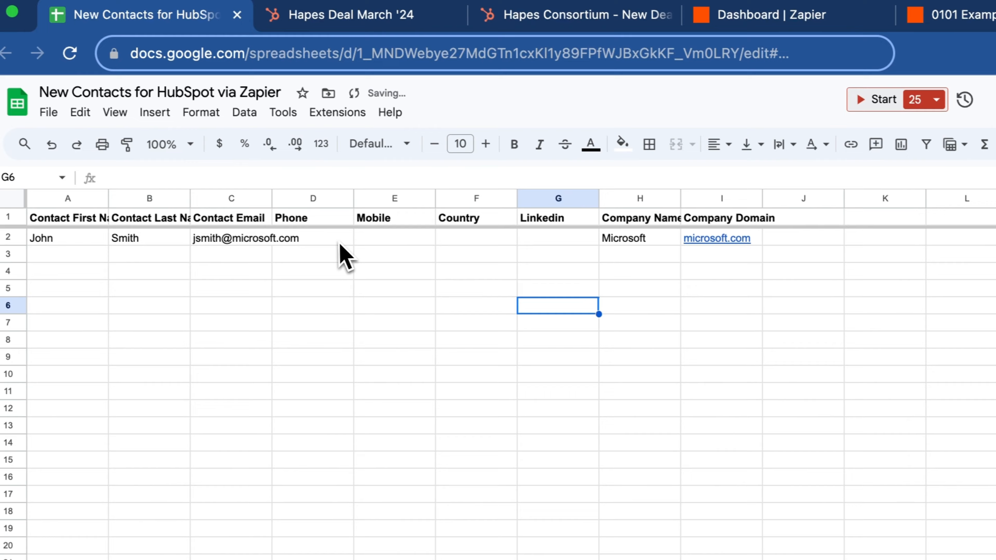
# Add the contact's phone and mobile numbers, country Australia and LinkedIn profile URL
pyautogui.click(241, 232)
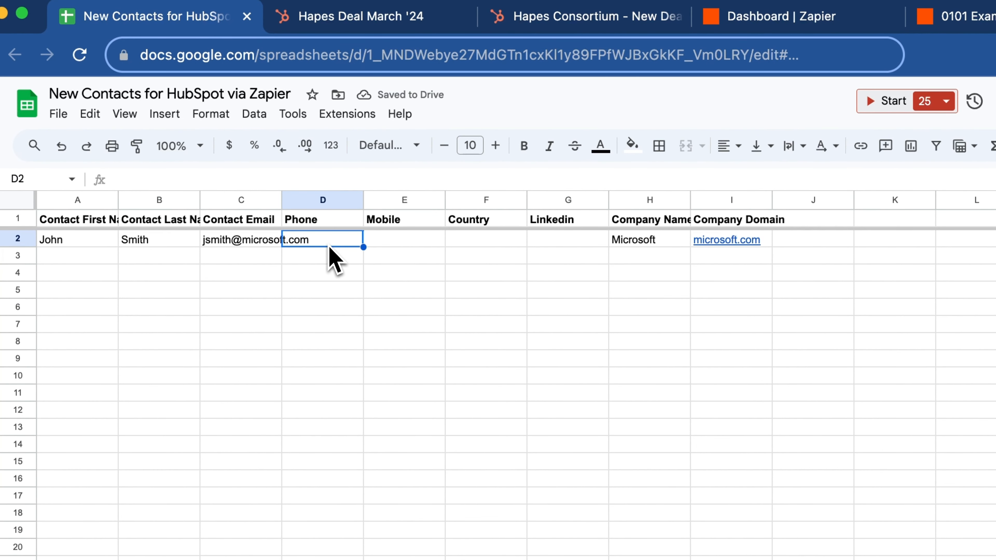
pyautogui.press('Tab')
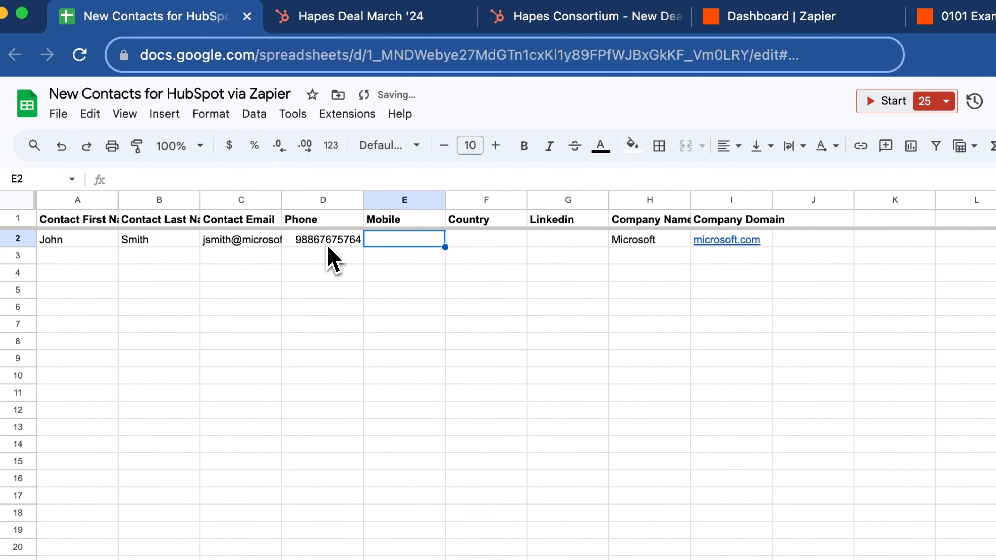
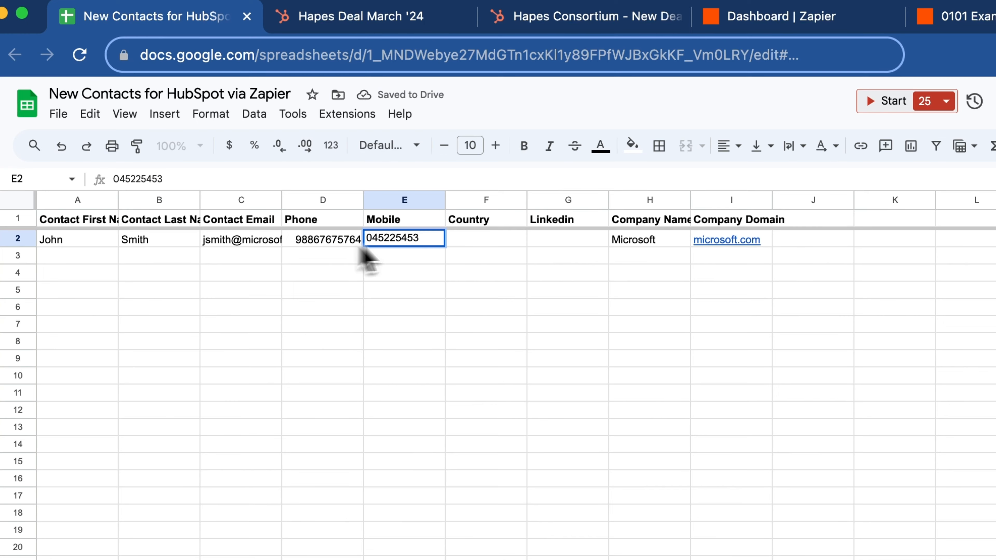
pyautogui.press('Tab')
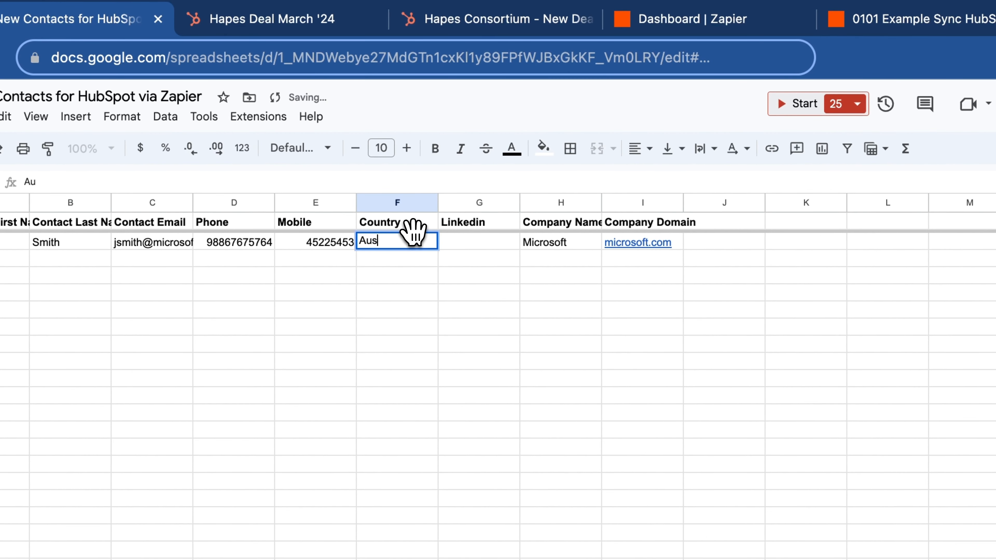
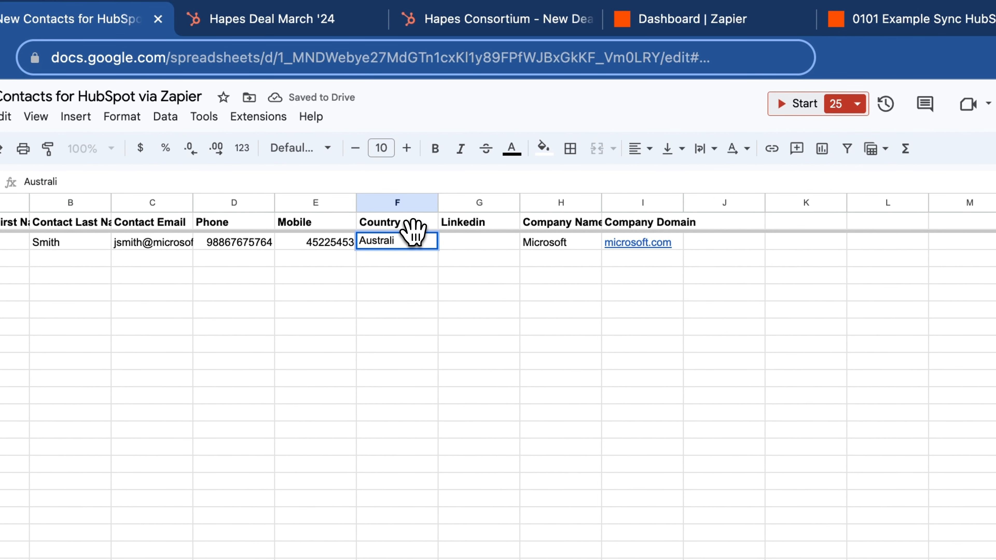
pyautogui.press('Tab')
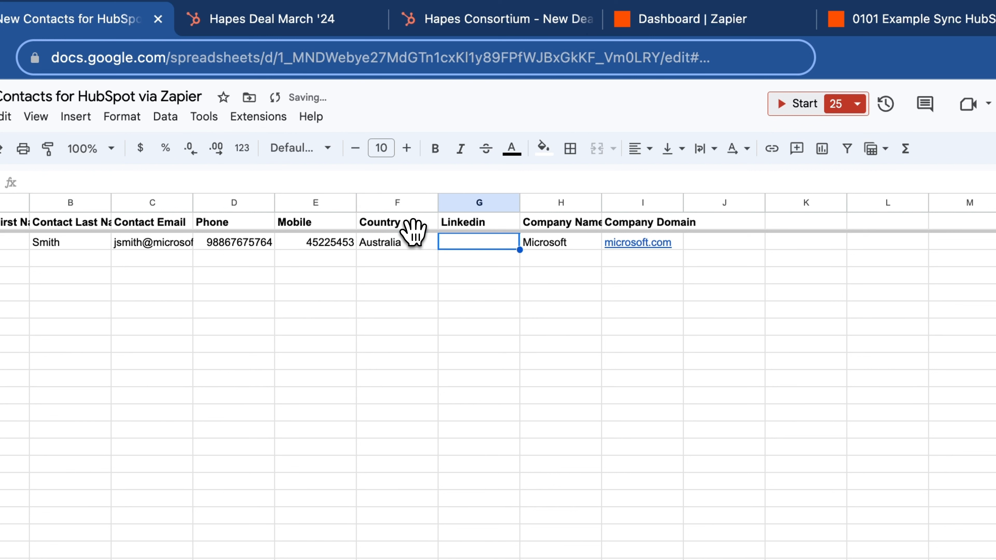
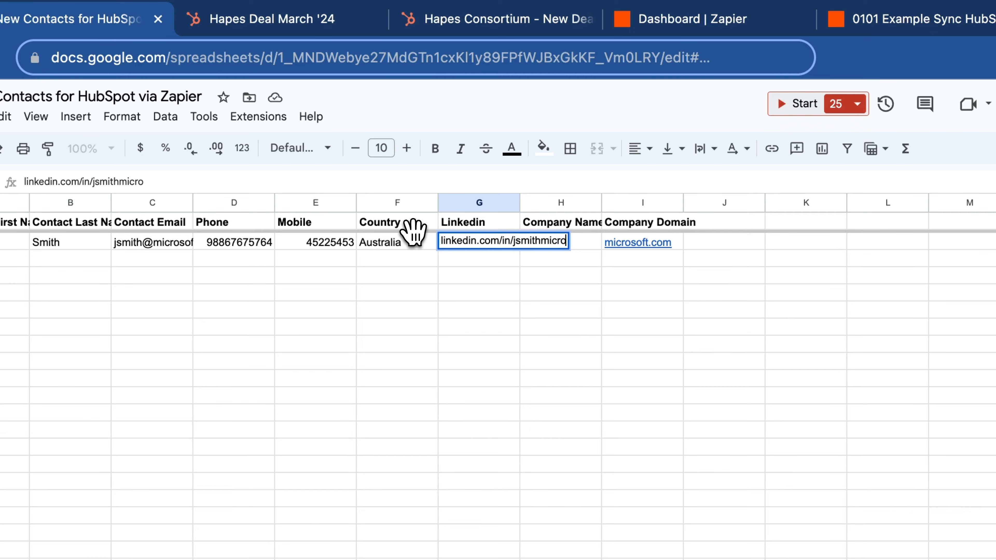
pyautogui.press('Return')
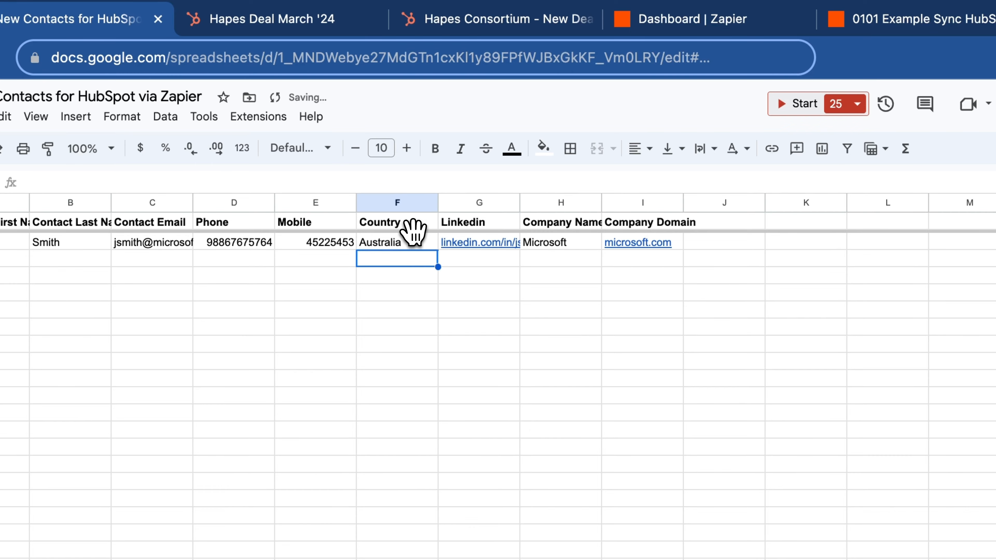
pyautogui.click(565, 246)
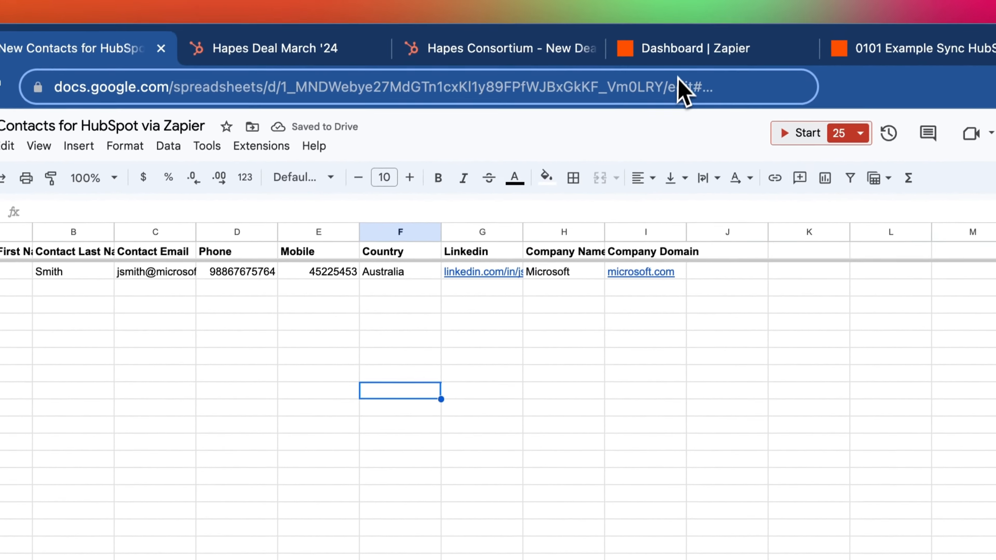
# Open HubSpot's all-contacts list and scroll across its table columns
pyautogui.click(302, 58)
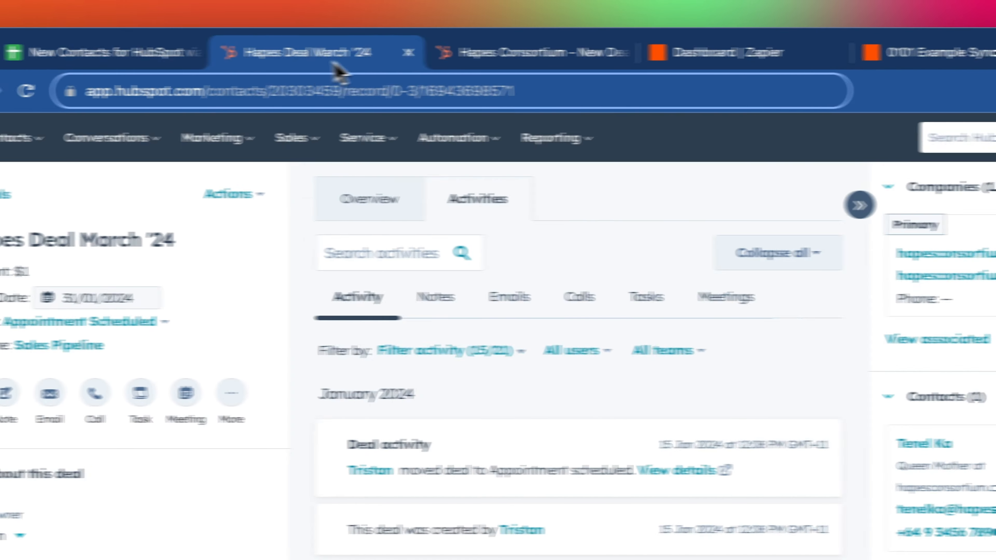
pyautogui.click(153, 147)
pyautogui.click(156, 195)
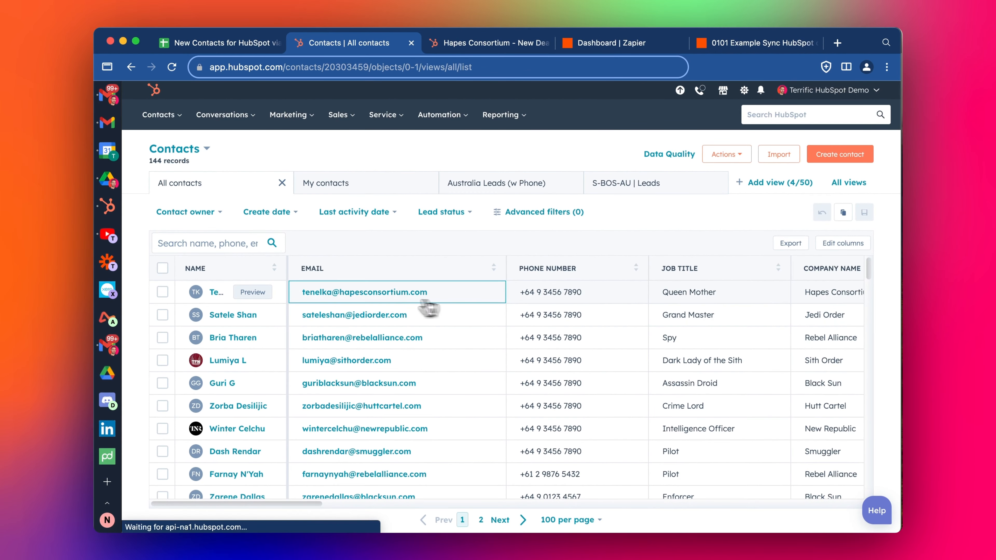
pyautogui.hscroll(5, 655, 314)
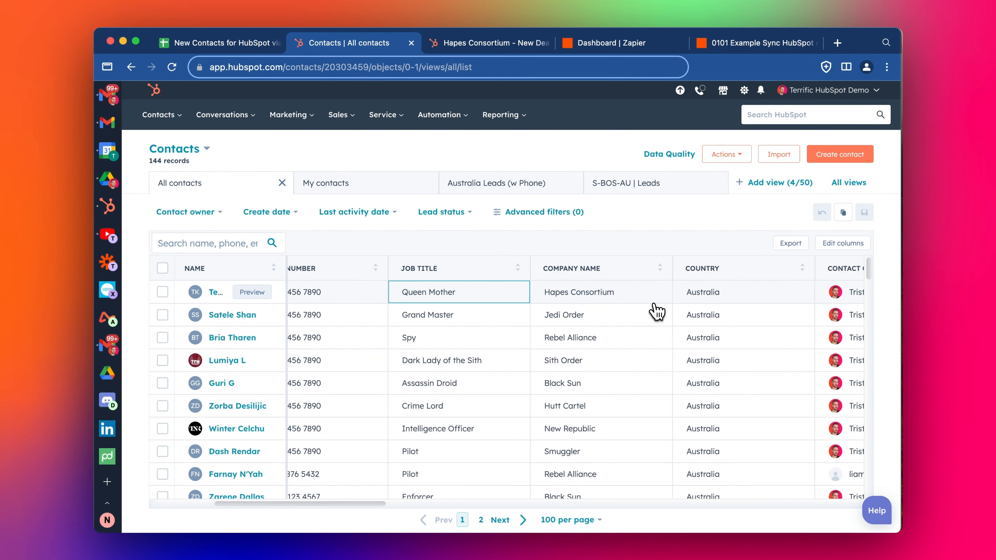
pyautogui.hscroll(15, 655, 312)
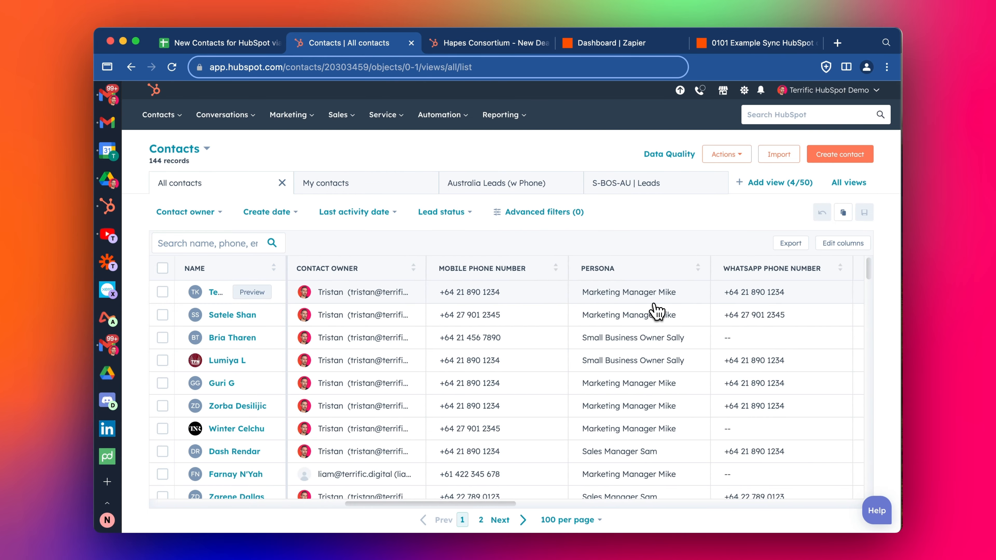
pyautogui.hscroll(15, 655, 311)
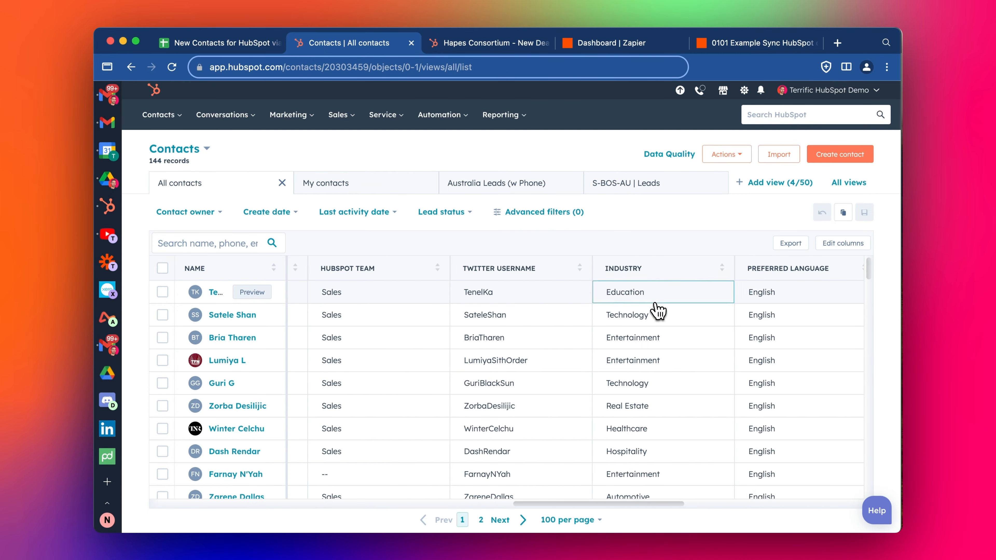
pyautogui.hscroll(5, 657, 311)
pyautogui.hscroll(-20, 658, 311)
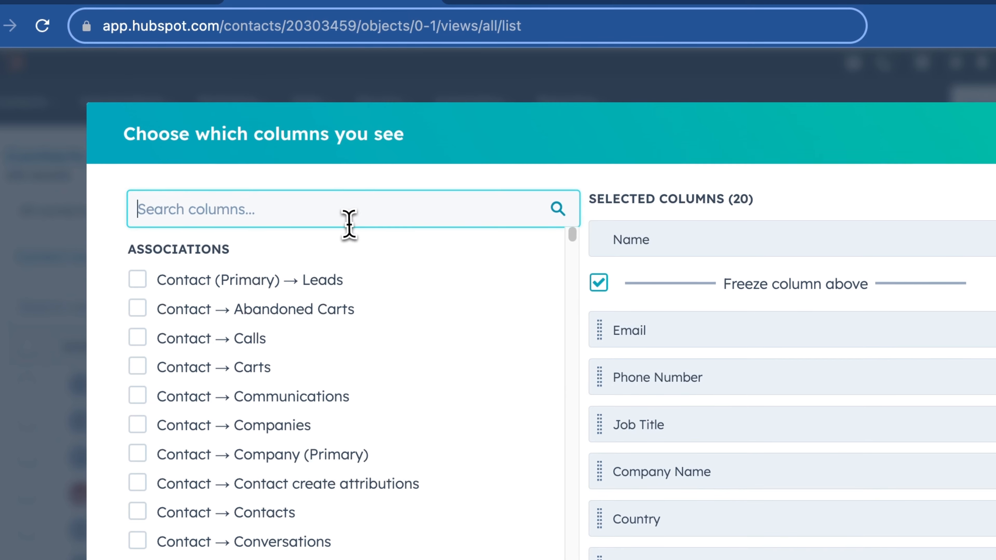
# Add the Contact → Companies column and position it directly below Email
pyautogui.write('omp')
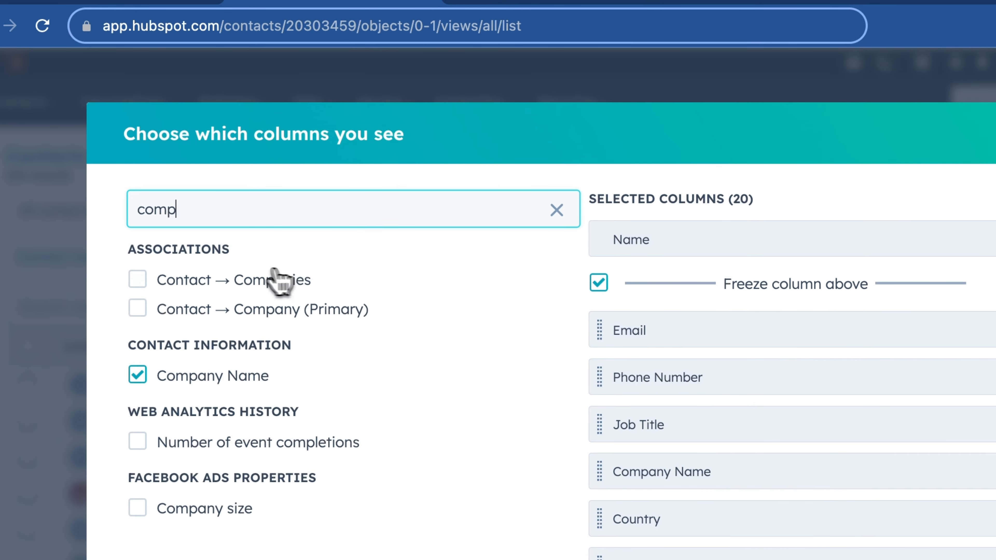
pyautogui.click(277, 279)
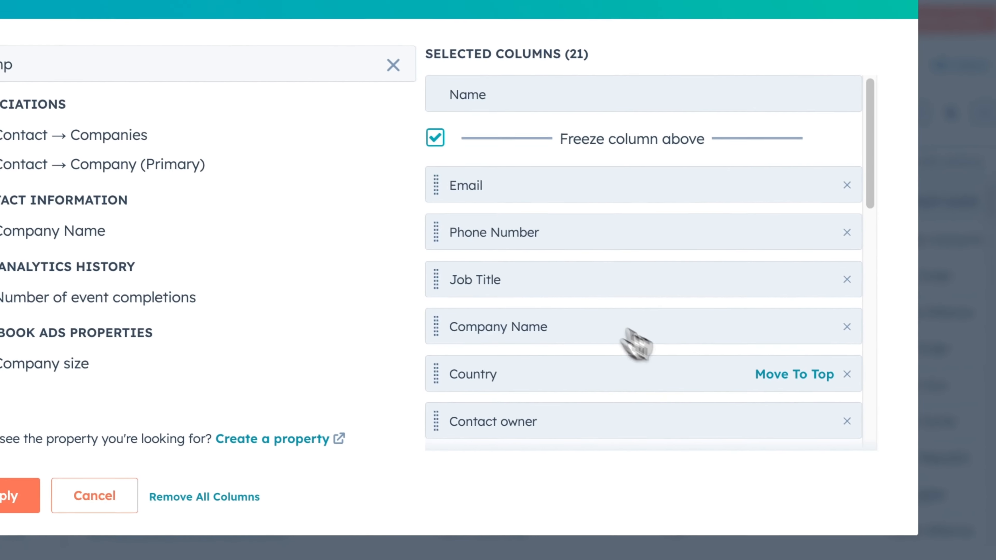
pyautogui.scroll(-5, 845, 510)
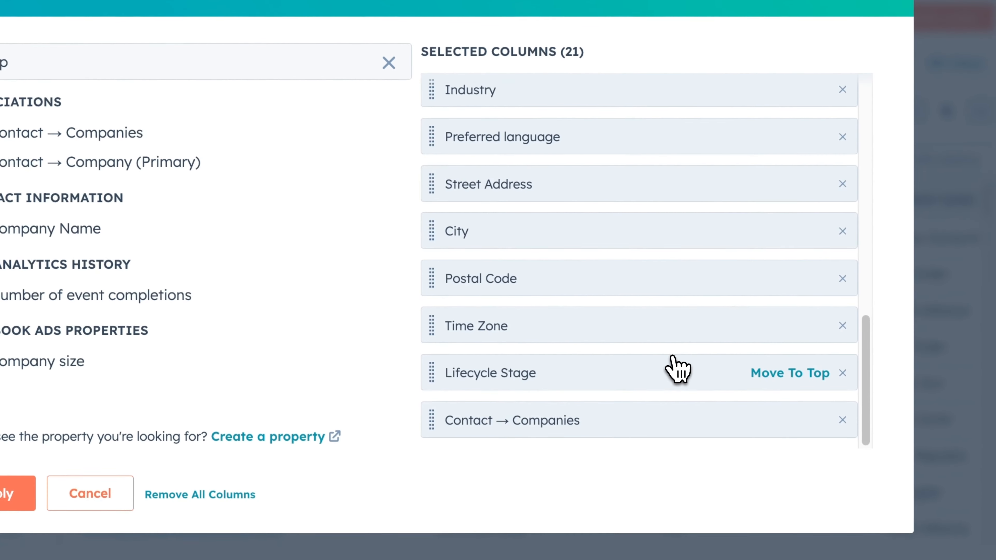
pyautogui.click(769, 419)
pyautogui.moveTo(501, 202); pyautogui.dragTo(451, 229)
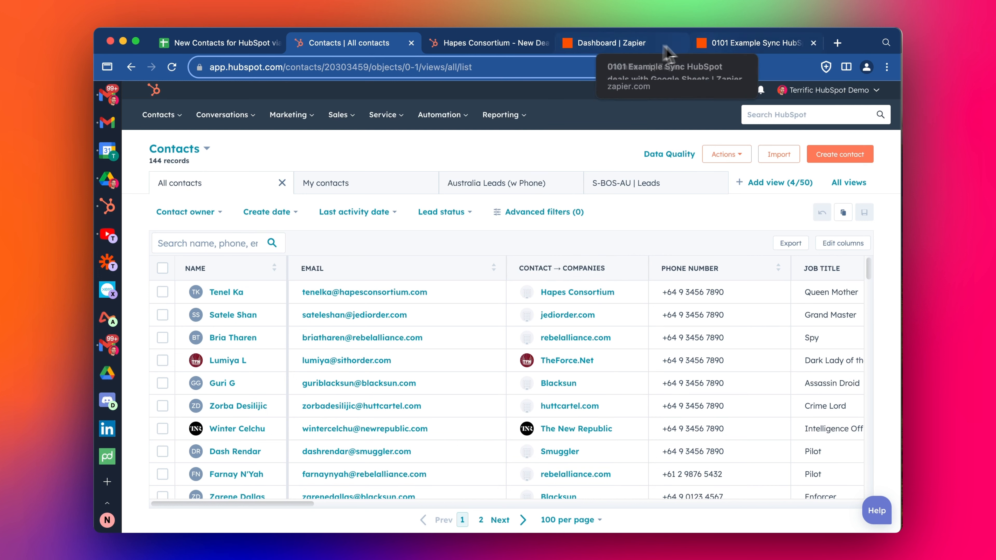
# Switch to the 0101 Example Sync HubSpot zap and return to the Zapier dashboard
pyautogui.click(725, 42)
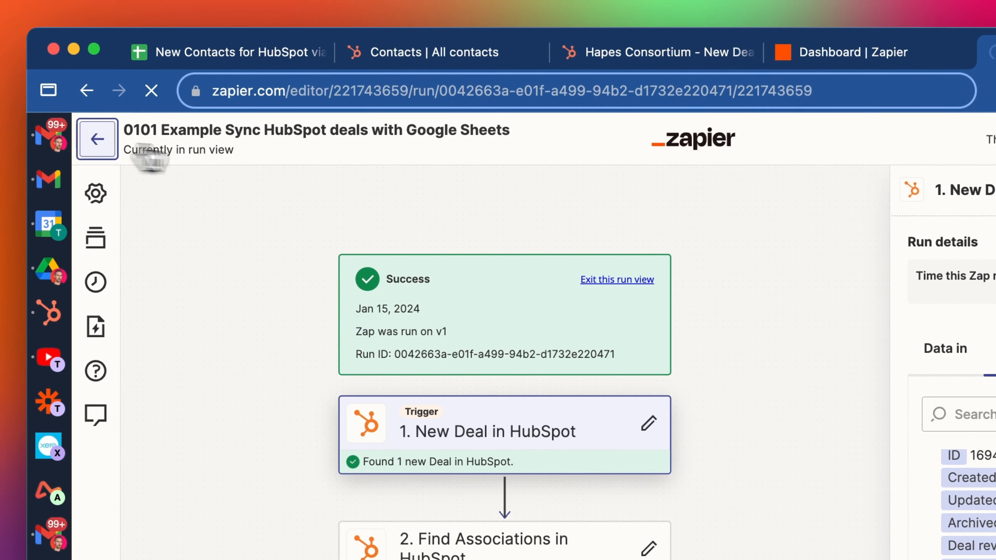
pyautogui.click(86, 136)
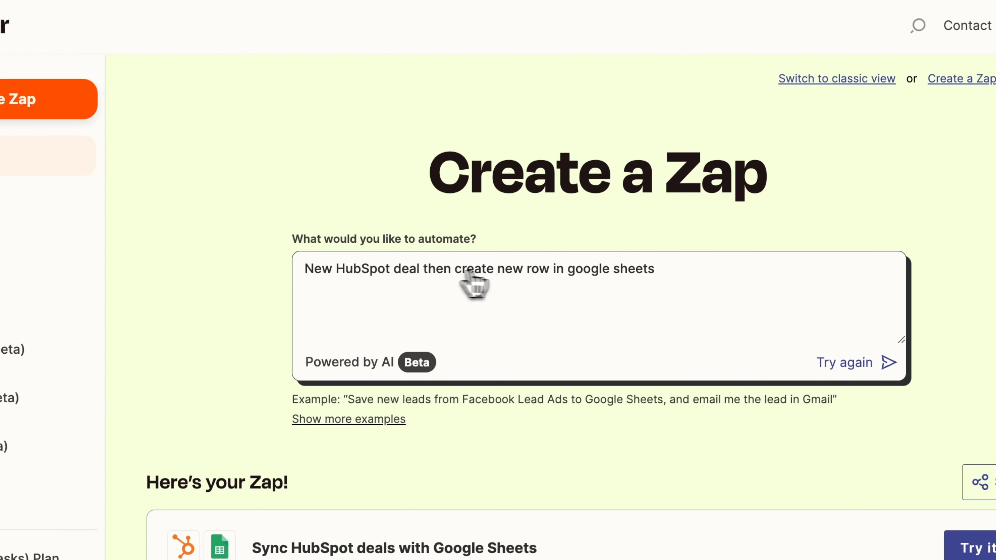
# Describe a new-Google-Sheets-row to create/update-HubSpot-contact zap in the AI prompt and regenerate
pyautogui.moveTo(337, 272); pyautogui.dragTo(995, 296)
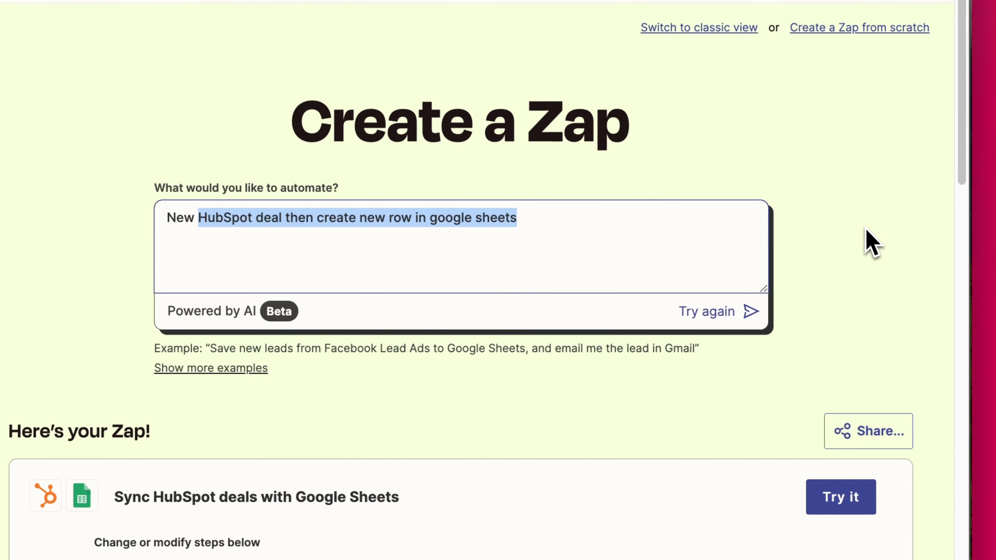
pyautogui.write('google sheet row, create or update contact and make association to compa')
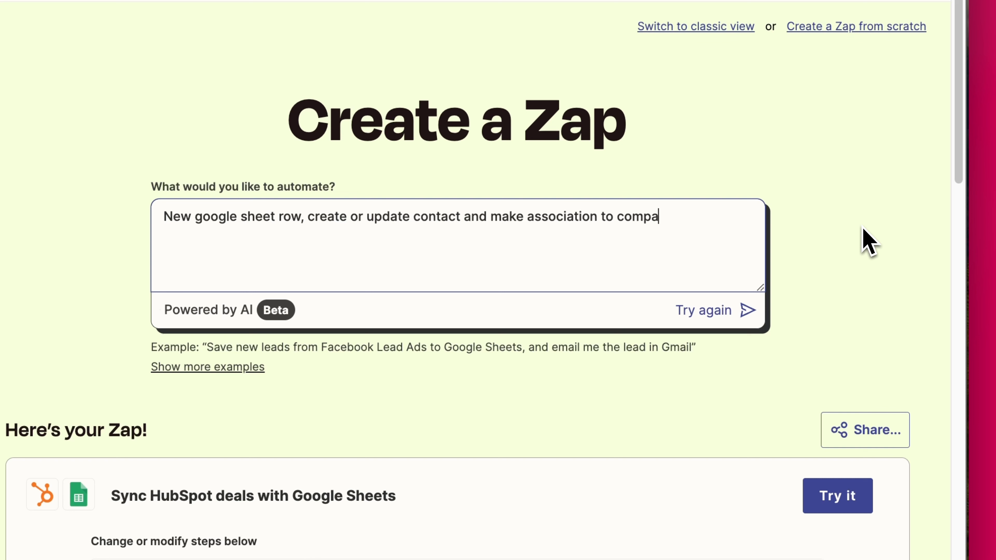
pyautogui.write('in hubspot')
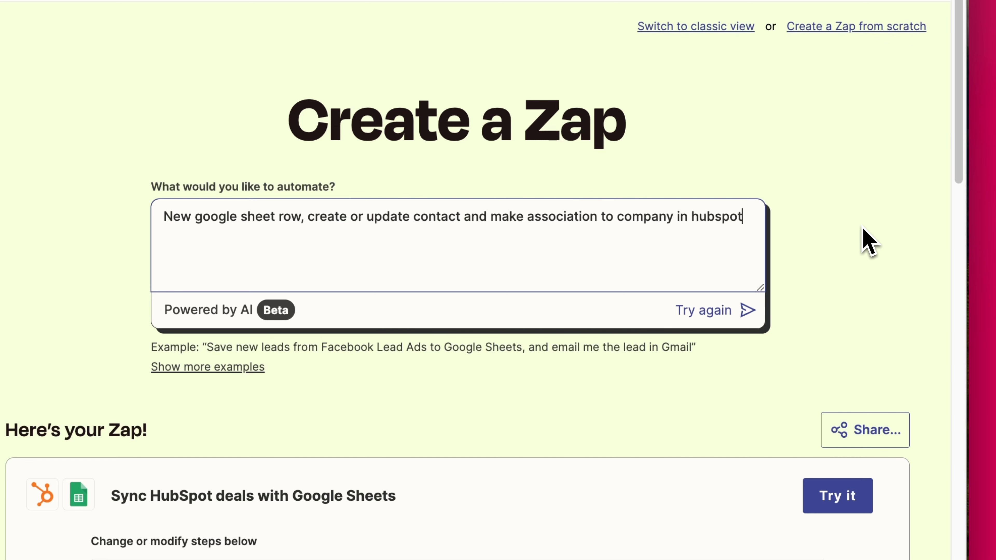
pyautogui.click(718, 308)
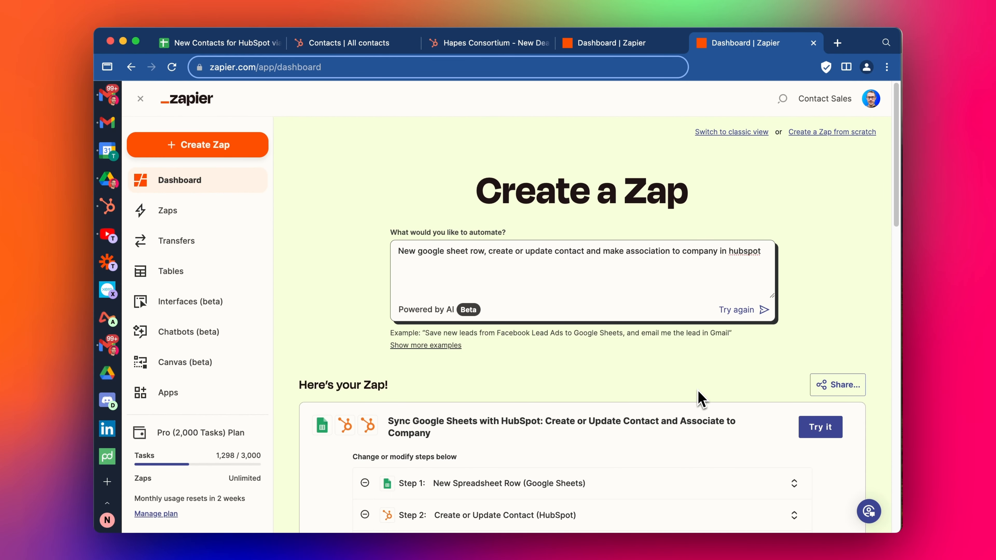
pyautogui.scroll(-3, 702, 392)
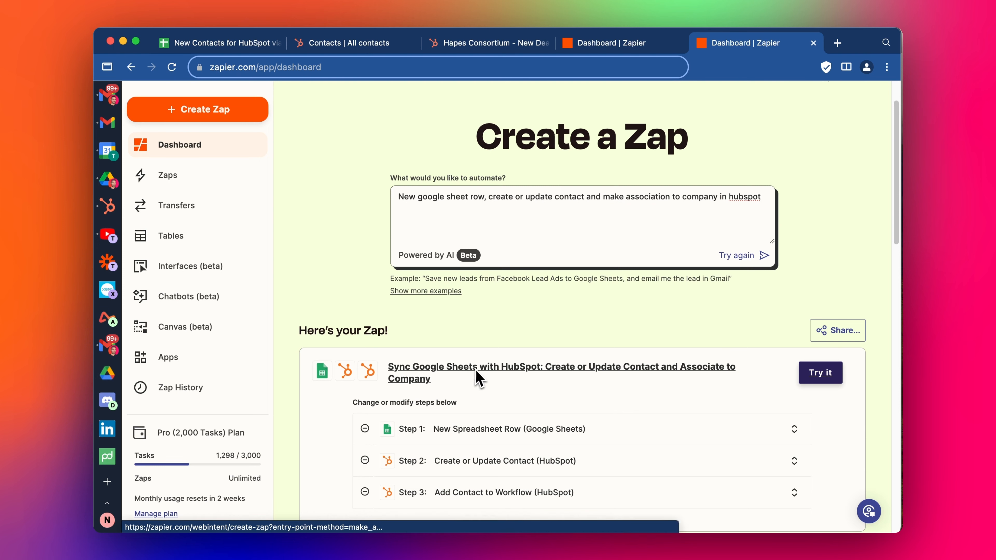
pyautogui.scroll(-3, 596, 376)
pyautogui.scroll(-1, 604, 379)
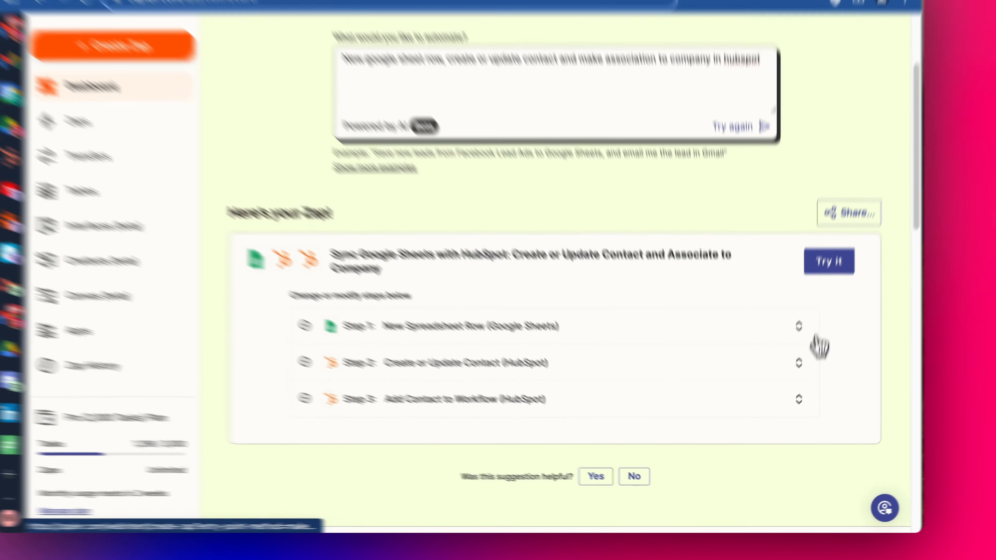
# Review step 3's alternative actions, then open the suggested three-step zap as a draft
pyautogui.click(793, 416)
pyautogui.scroll(-5, 806, 355)
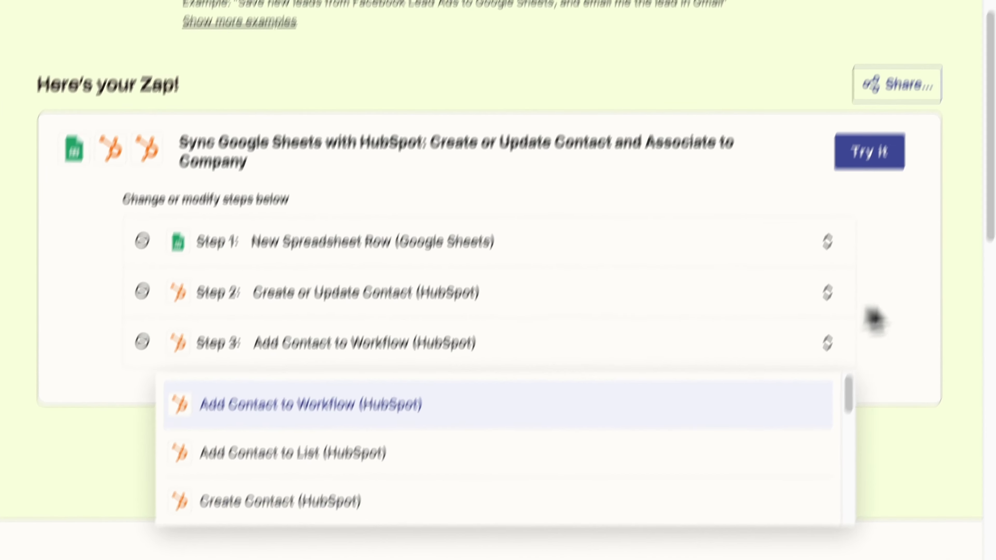
pyautogui.click(874, 317)
pyautogui.click(864, 154)
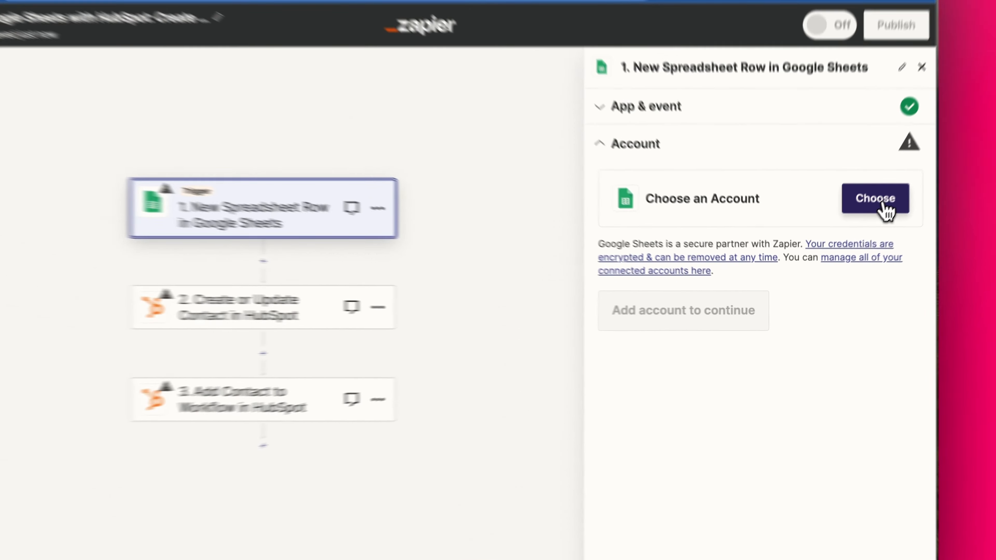
# Connect the Google Sheets account and pick the 'New Contacts for HubSpot via Zapier' spreadsheet, Sheet1
pyautogui.click(864, 231)
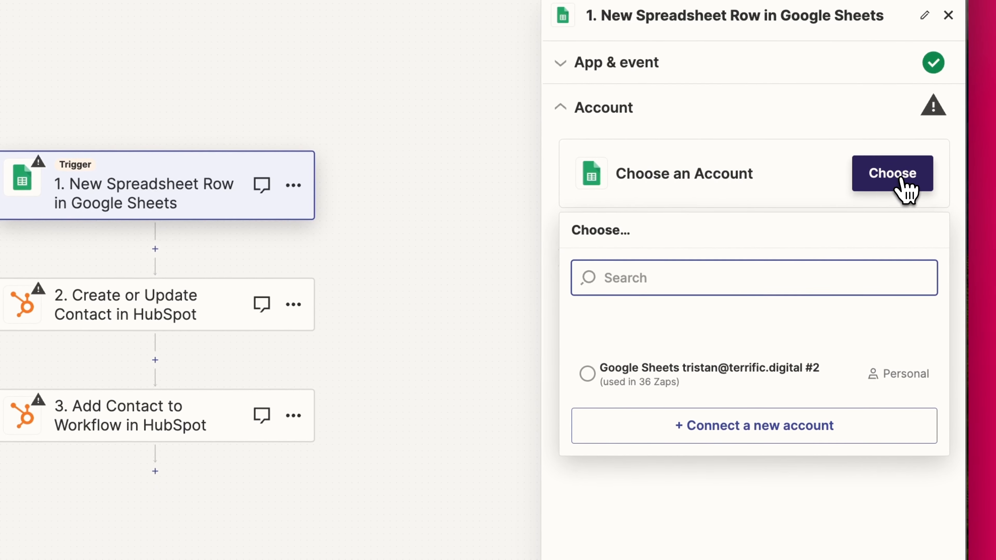
pyautogui.click(689, 379)
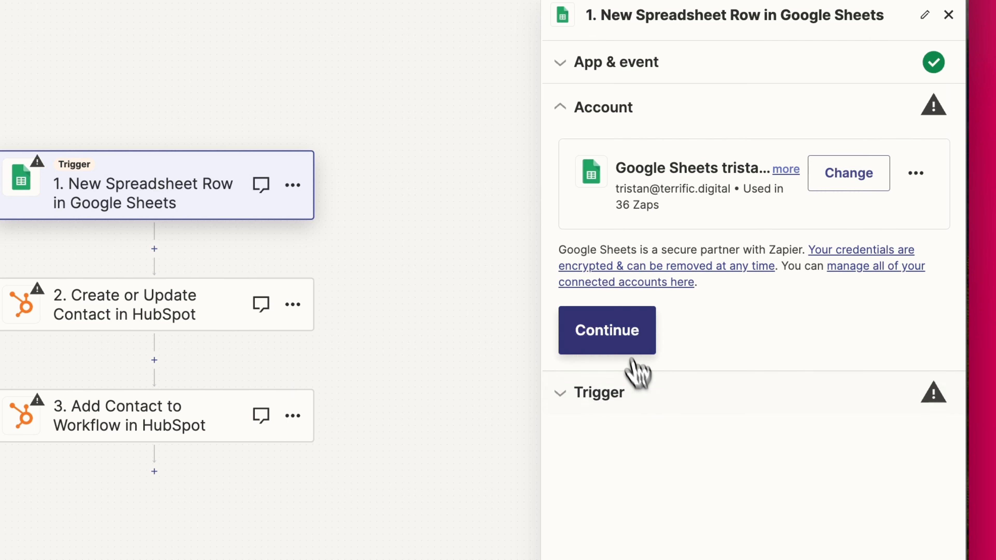
pyautogui.click(619, 324)
pyautogui.click(643, 331)
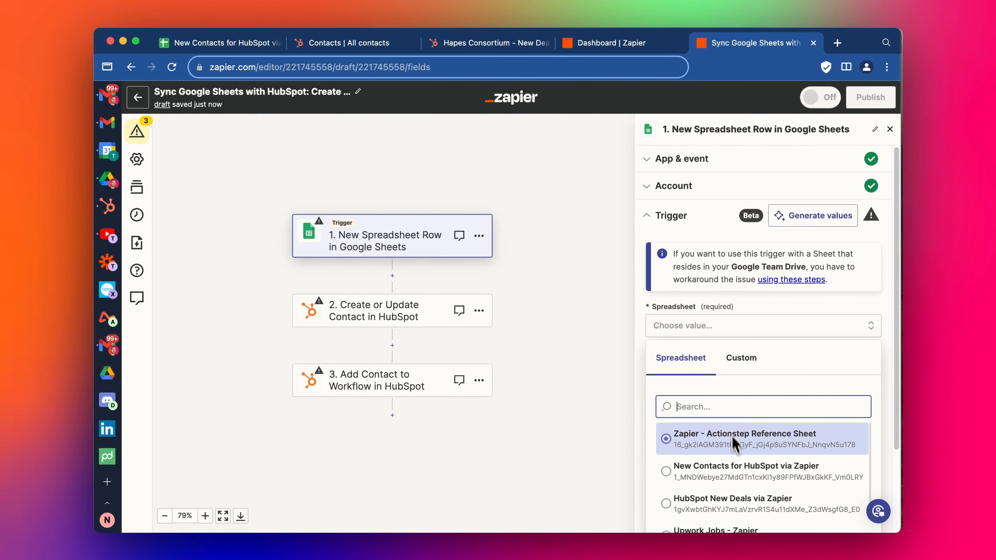
pyautogui.click(737, 469)
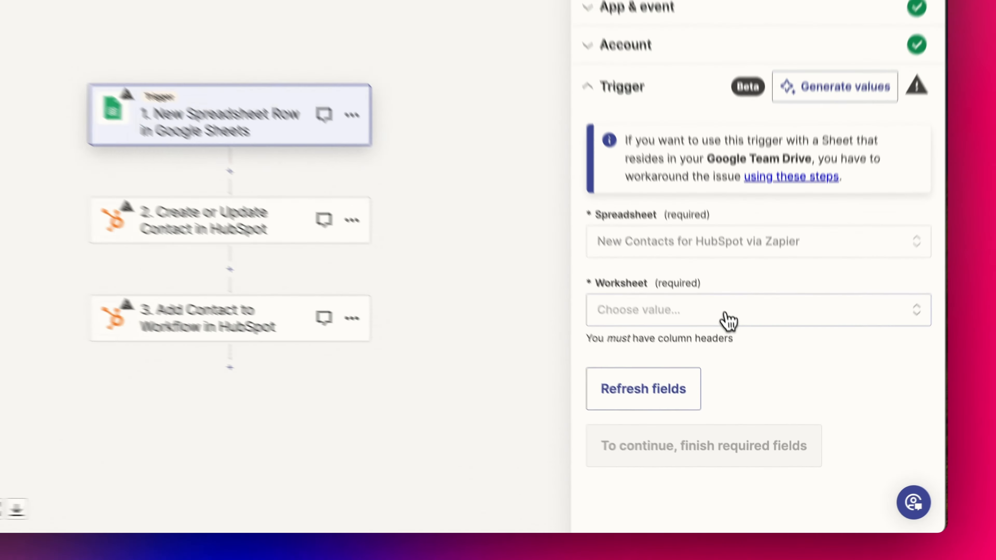
pyautogui.click(744, 374)
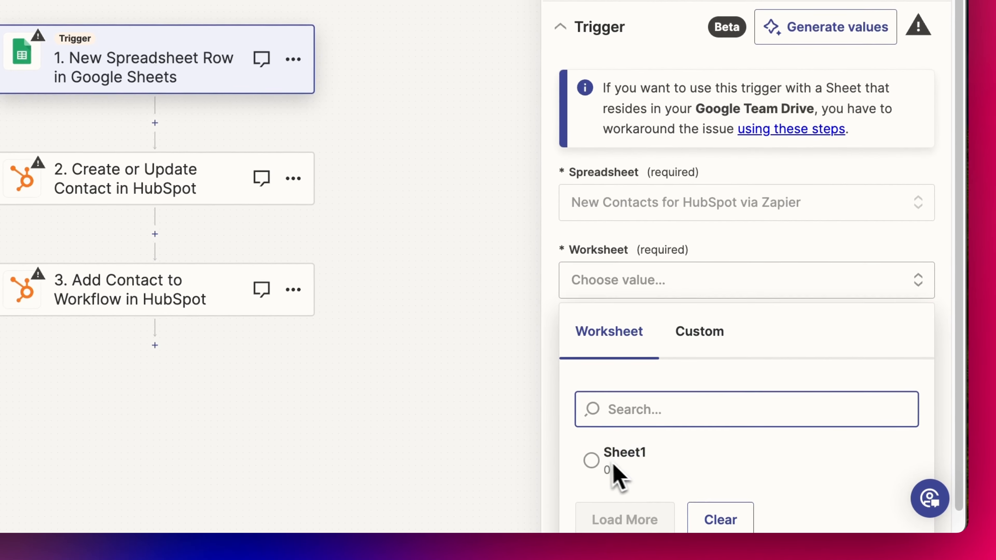
pyautogui.click(640, 460)
pyautogui.click(749, 375)
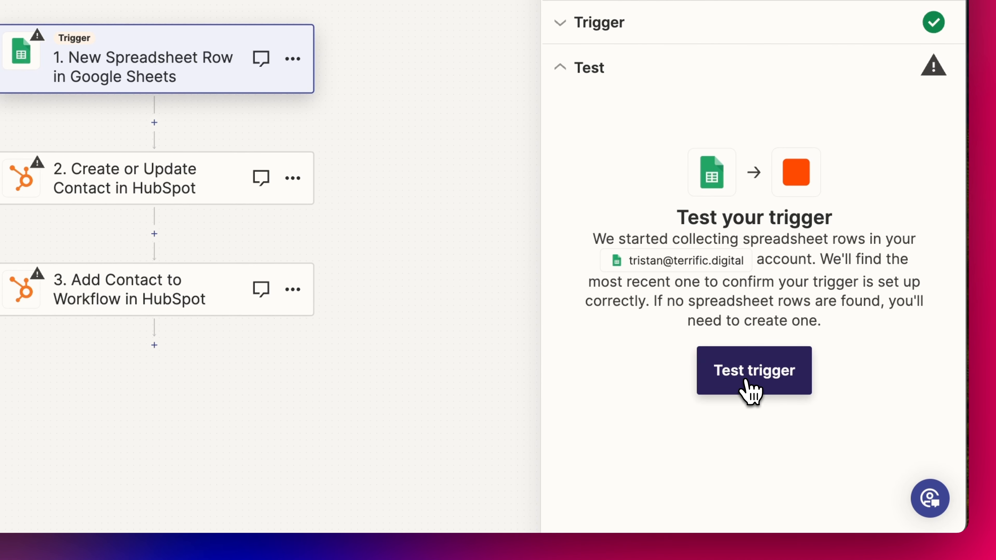
# Test the trigger and confirm the returned sample row with the Microsoft contact's details
pyautogui.click(750, 393)
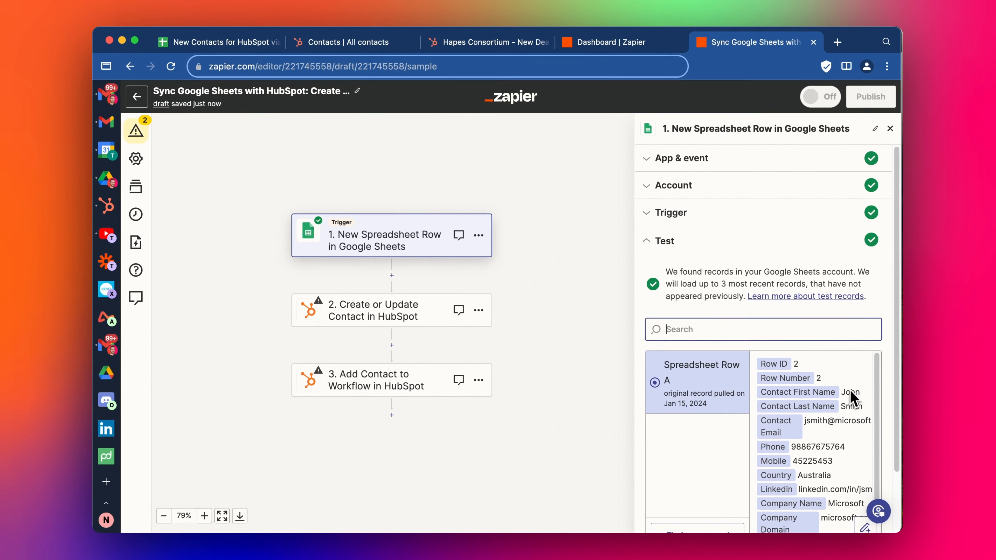
pyautogui.scroll(-1, 845, 436)
pyautogui.scroll(-2, 808, 355)
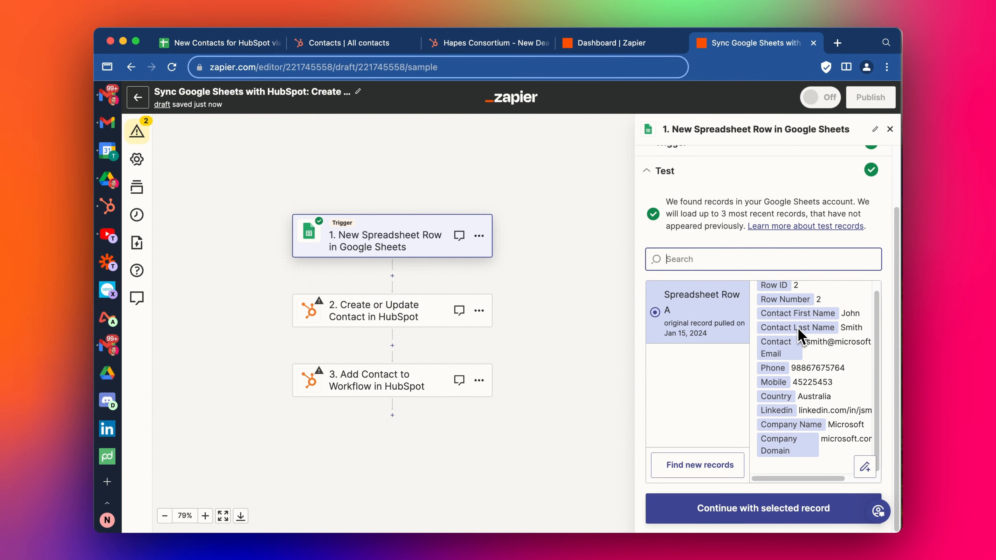
pyautogui.click(733, 508)
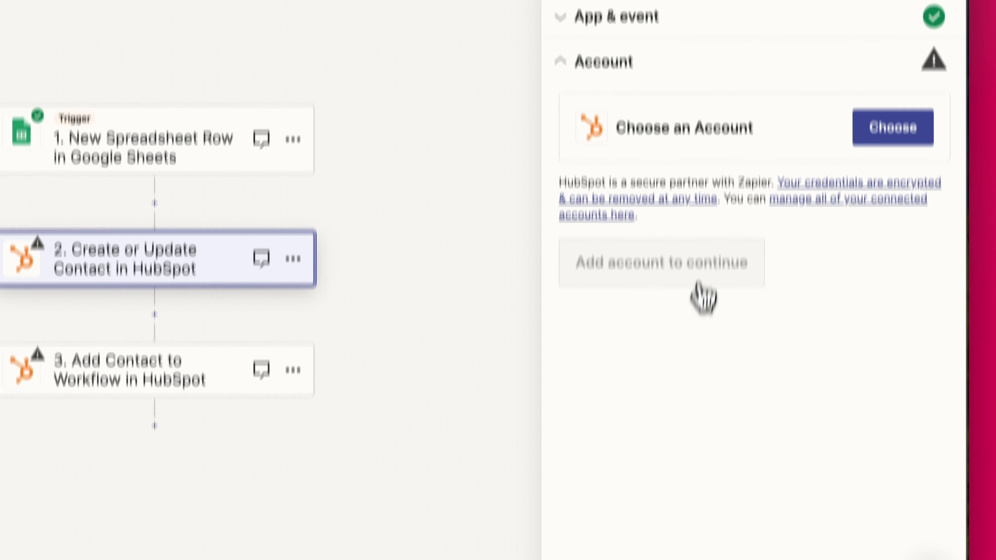
# Connect the existing HubSpot hub account to the Create or Update Contact step
pyautogui.click(889, 48)
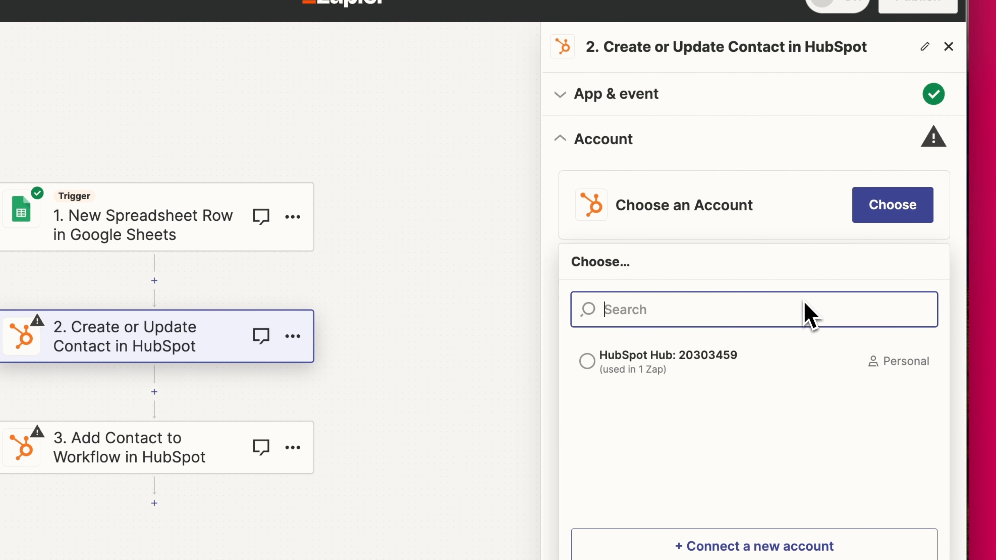
pyautogui.click(780, 361)
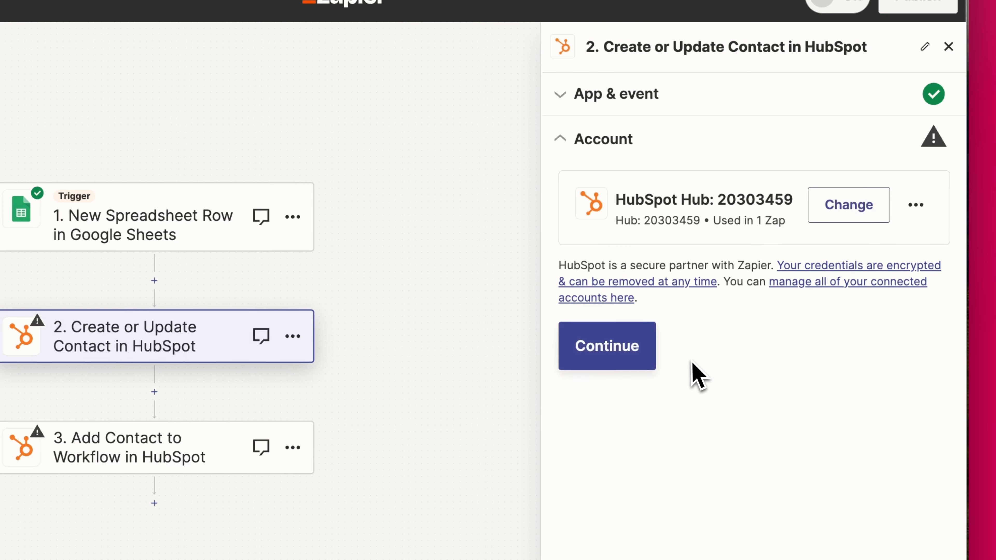
pyautogui.click(633, 361)
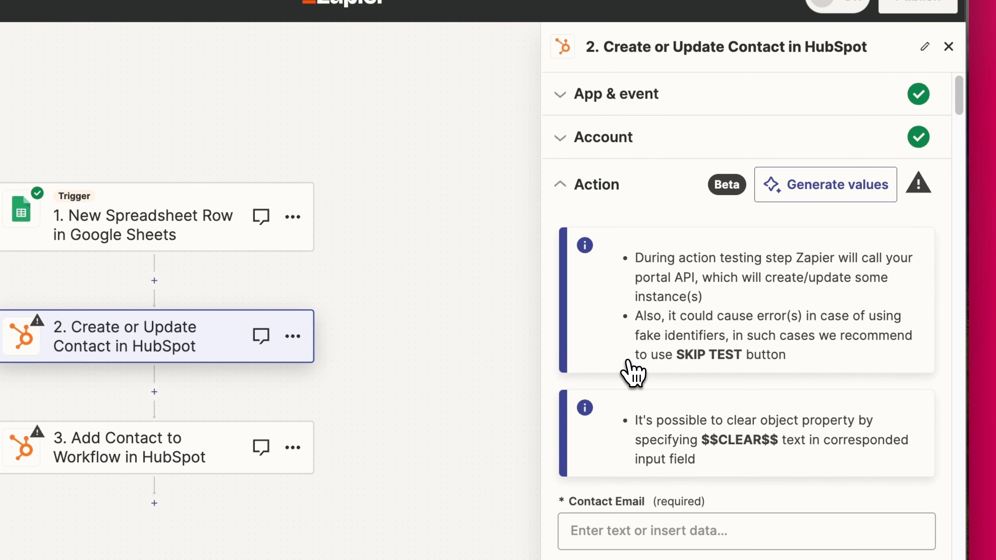
# Bring up the data choices for the required Contact Email field
pyautogui.scroll(-2, 628, 361)
pyautogui.scroll(2, 629, 363)
pyautogui.scroll(-1, 667, 271)
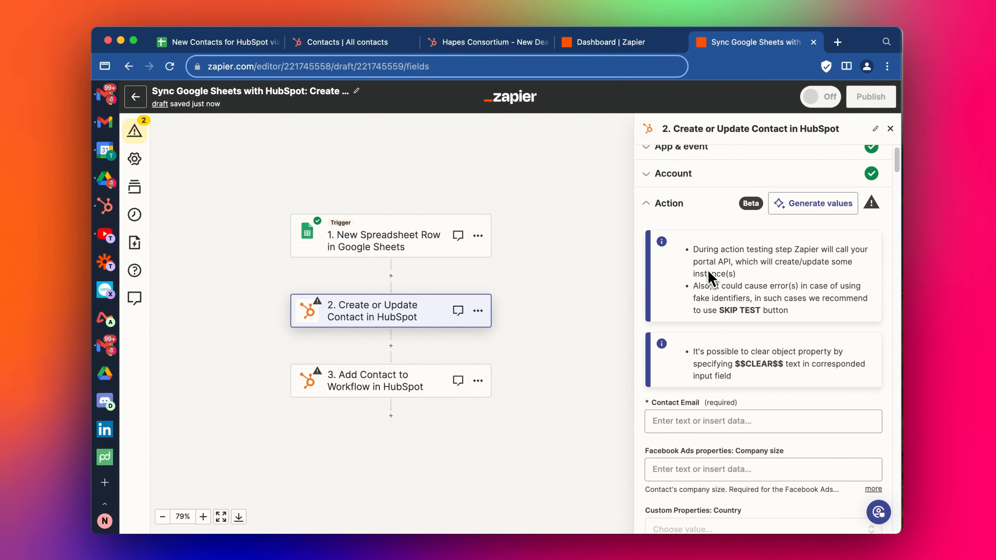
pyautogui.scroll(-3, 707, 270)
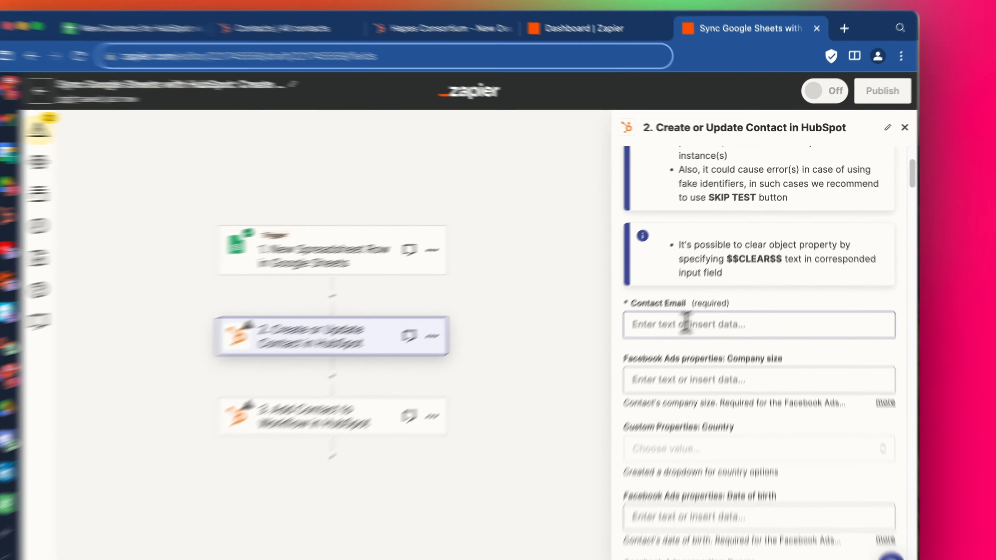
pyautogui.click(686, 324)
pyautogui.scroll(3, 684, 259)
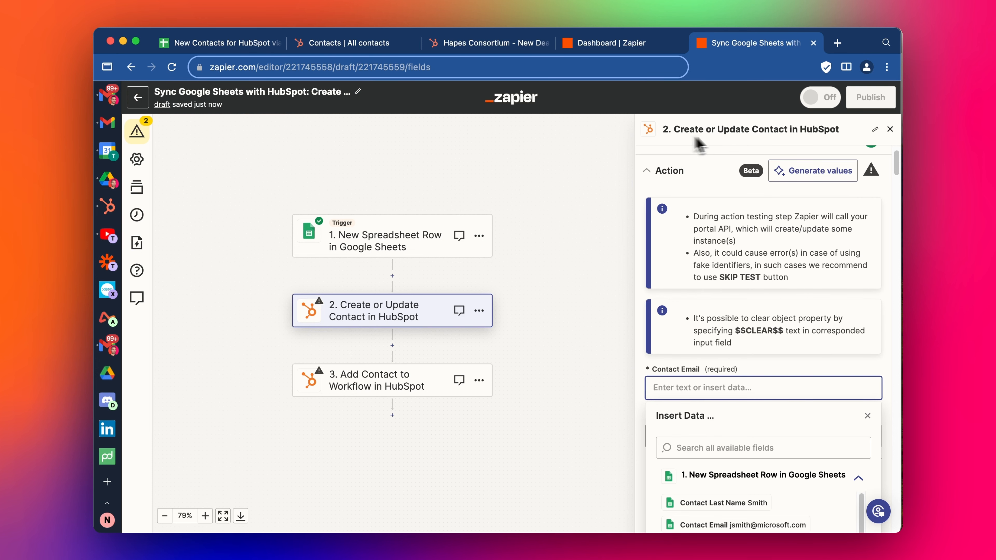
# Map Contact Email to the sheet's Contact Email value
pyautogui.scroll(-2, 706, 286)
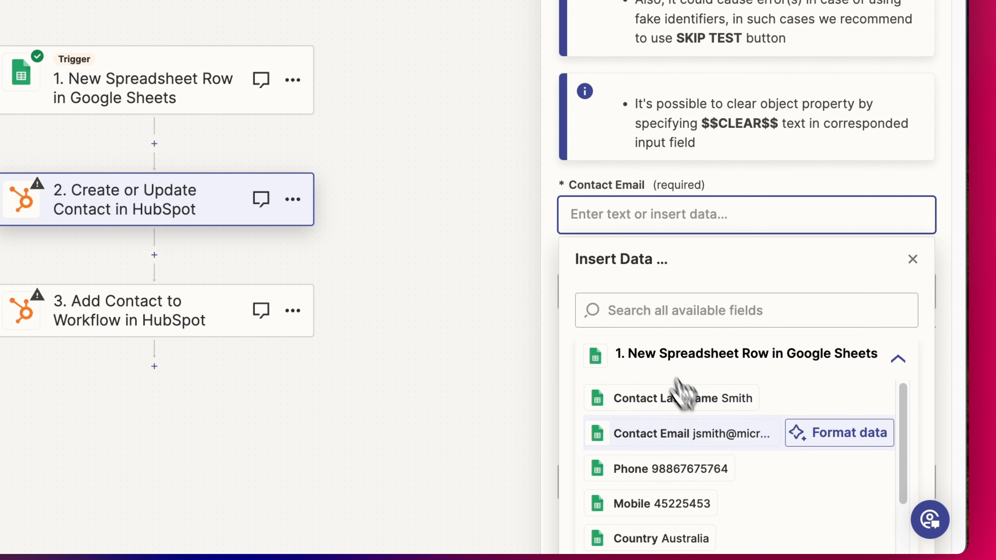
pyautogui.click(686, 435)
pyautogui.click(947, 270)
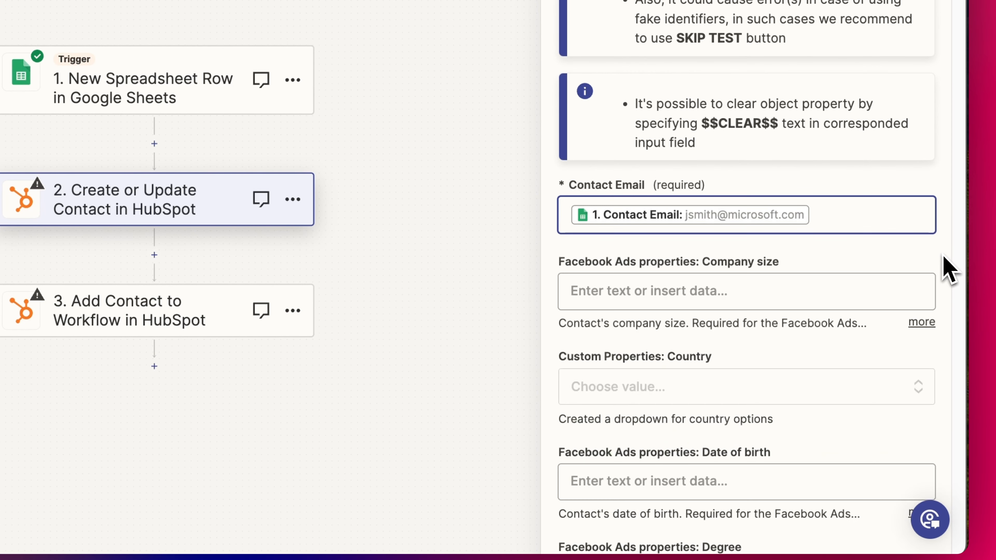
# Check the spreadsheet's column names, then search the editor for the 'first' name field
pyautogui.scroll(-1, 709, 238)
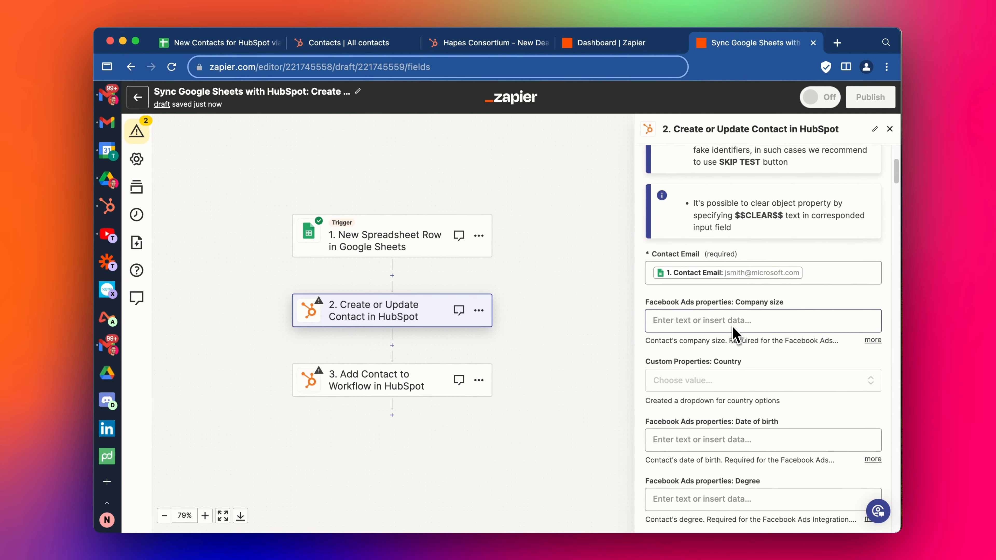
pyautogui.scroll(-2, 700, 291)
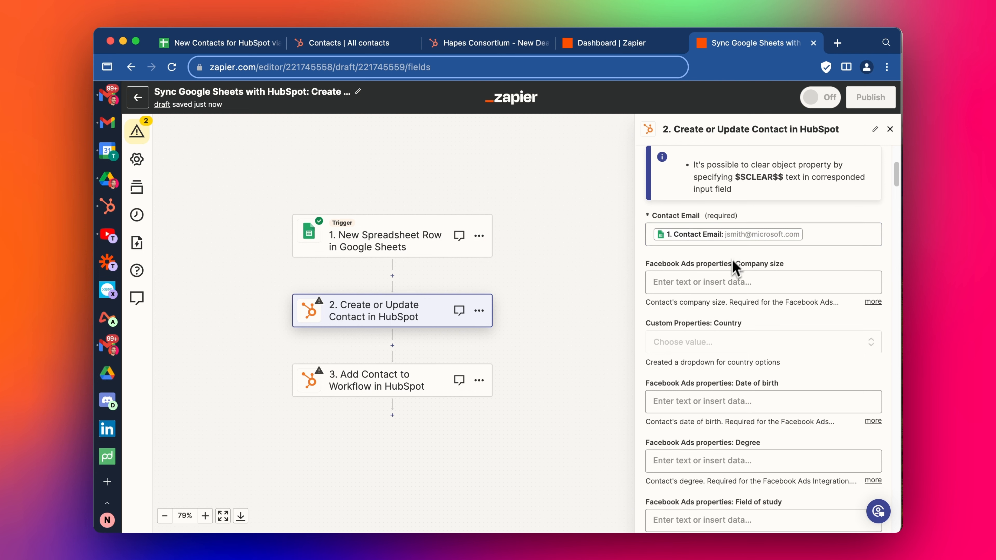
pyautogui.scroll(-10, 736, 268)
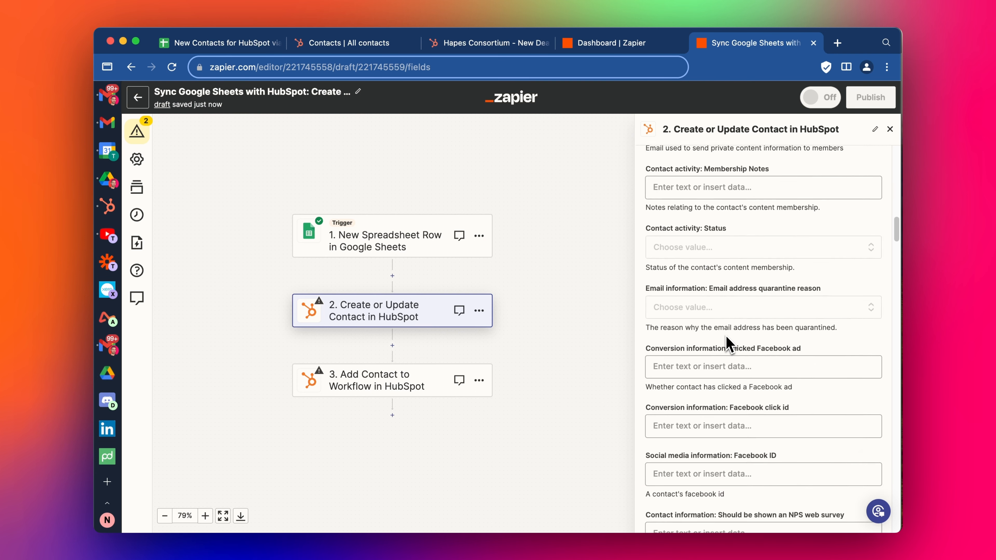
pyautogui.scroll(-10, 728, 344)
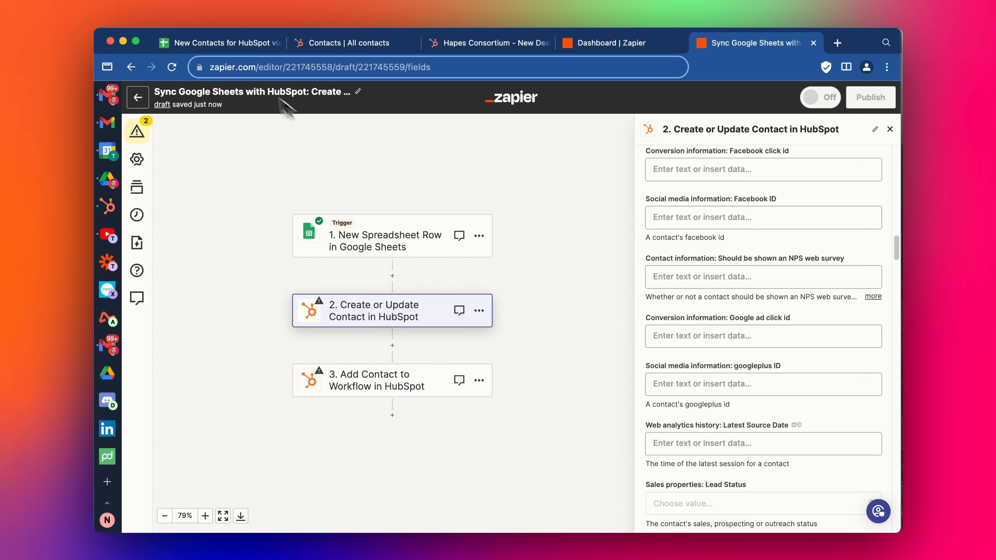
pyautogui.click(232, 43)
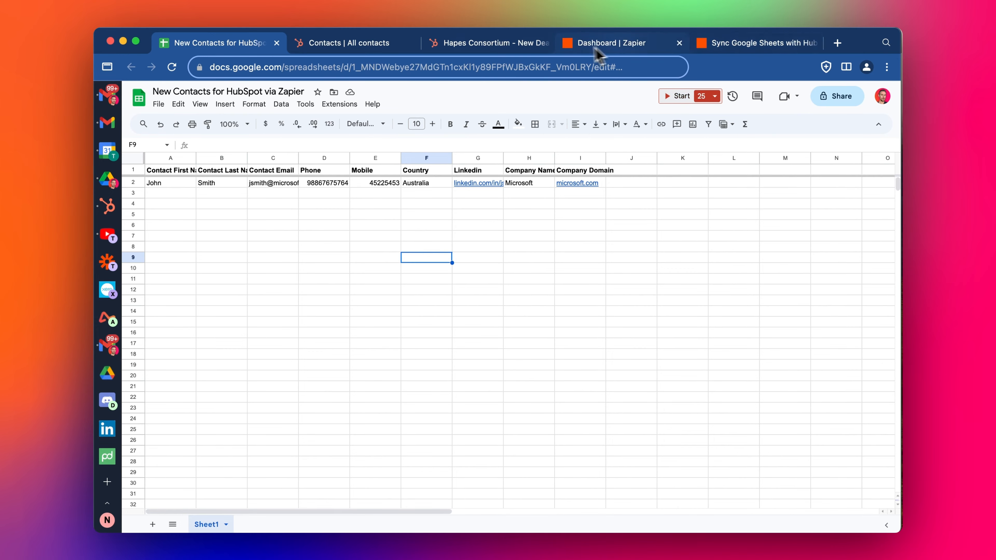
pyautogui.click(749, 43)
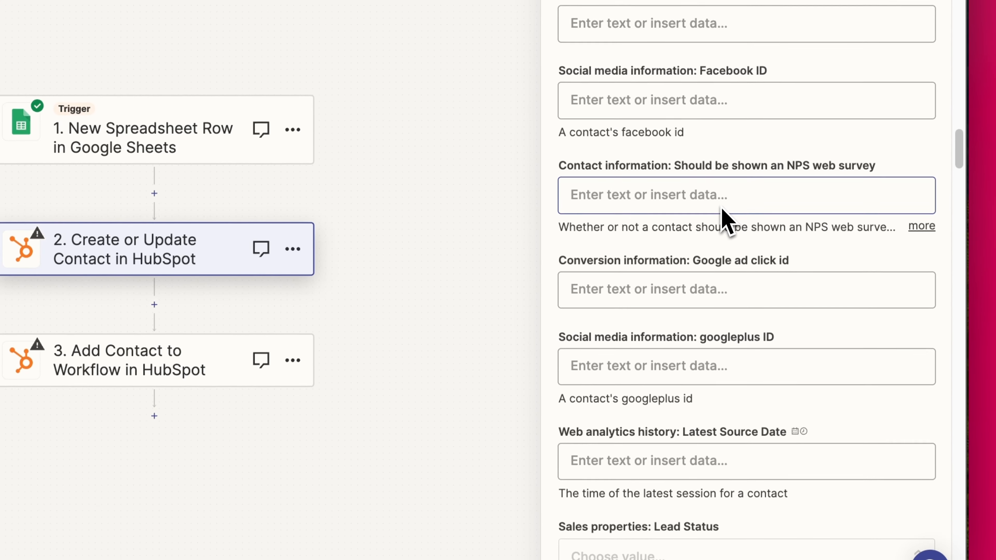
pyautogui.press('super+f')
pyautogui.write('first')
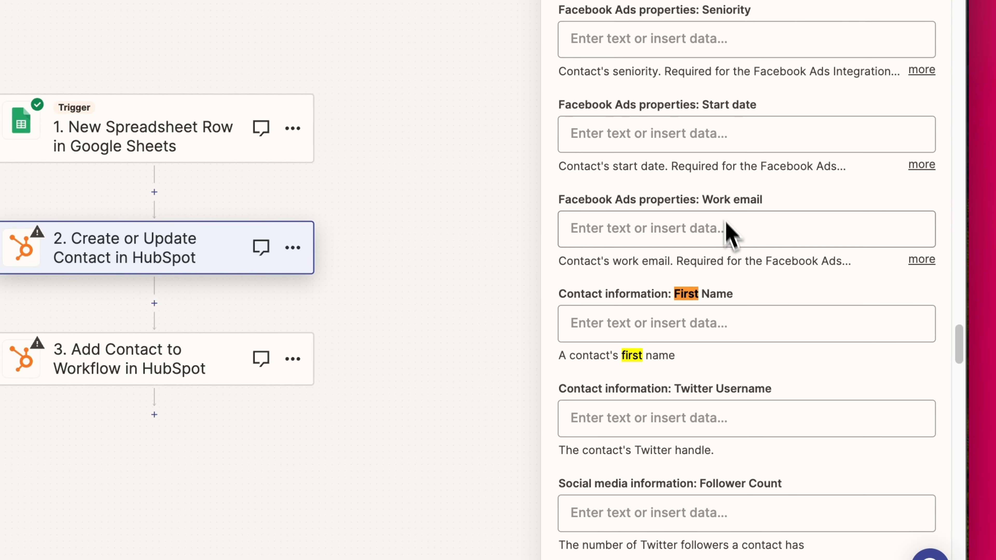
# Map First Name and Last Name to the sheet's Contact First Name and Contact Last Name
pyautogui.click(712, 321)
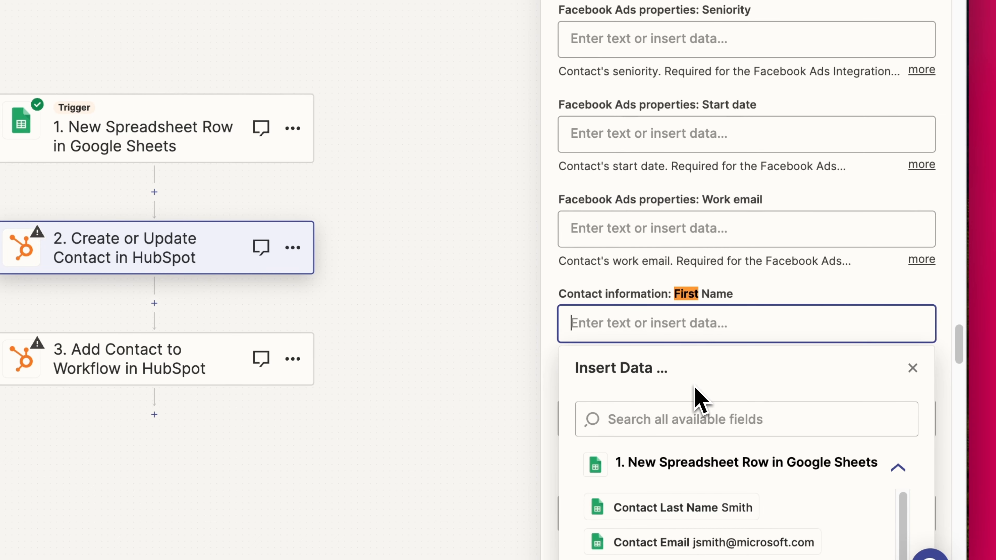
pyautogui.scroll(-2, 708, 527)
pyautogui.scroll(2, 708, 529)
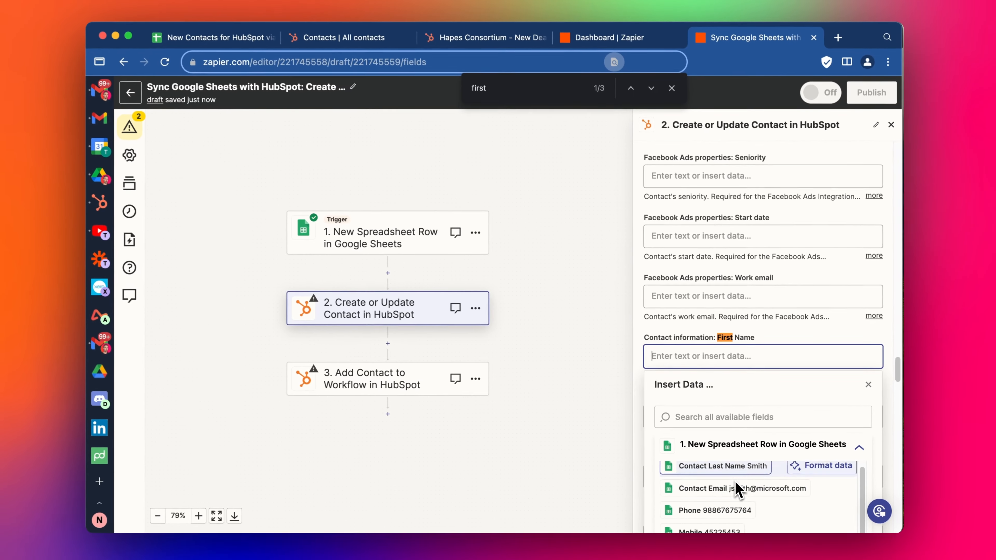
pyautogui.scroll(-4, 736, 434)
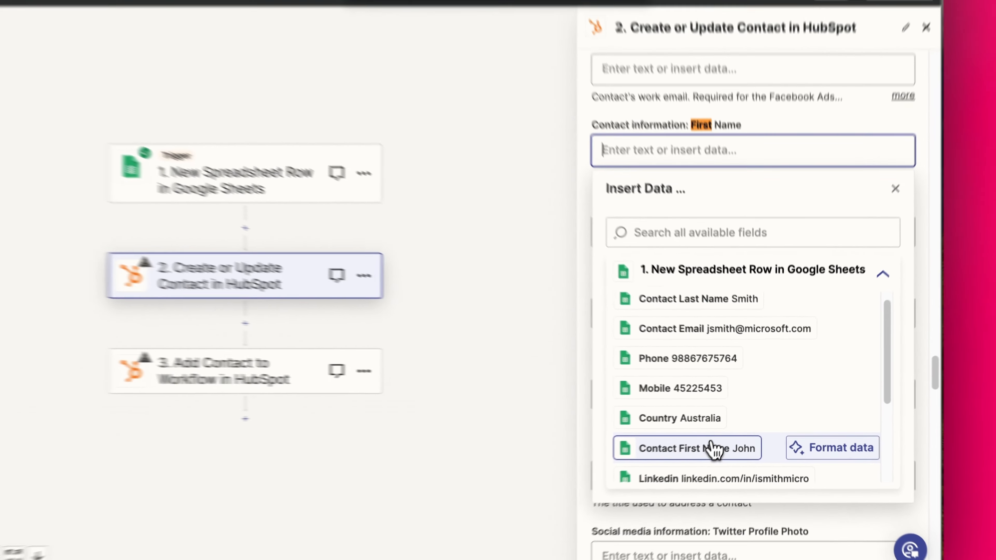
pyautogui.click(722, 436)
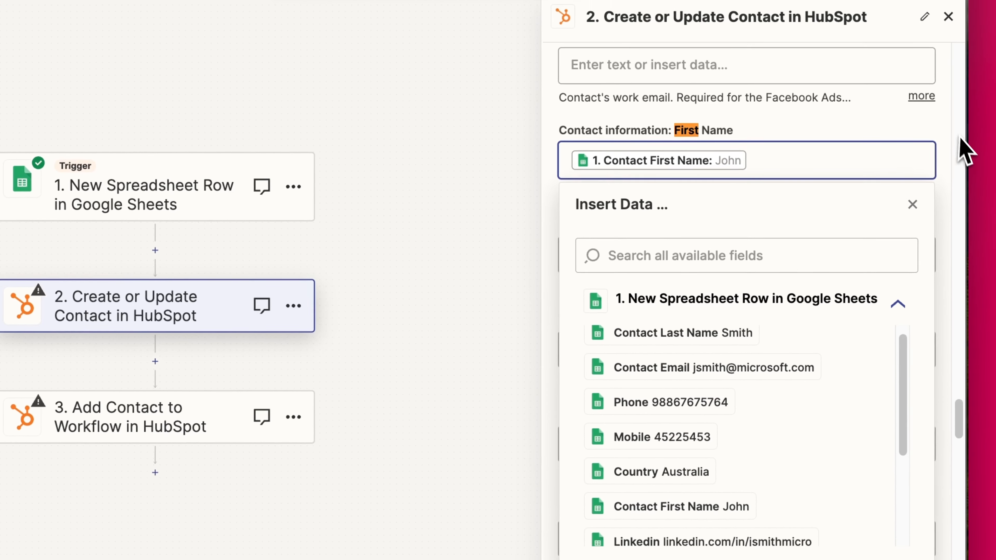
pyautogui.click(954, 178)
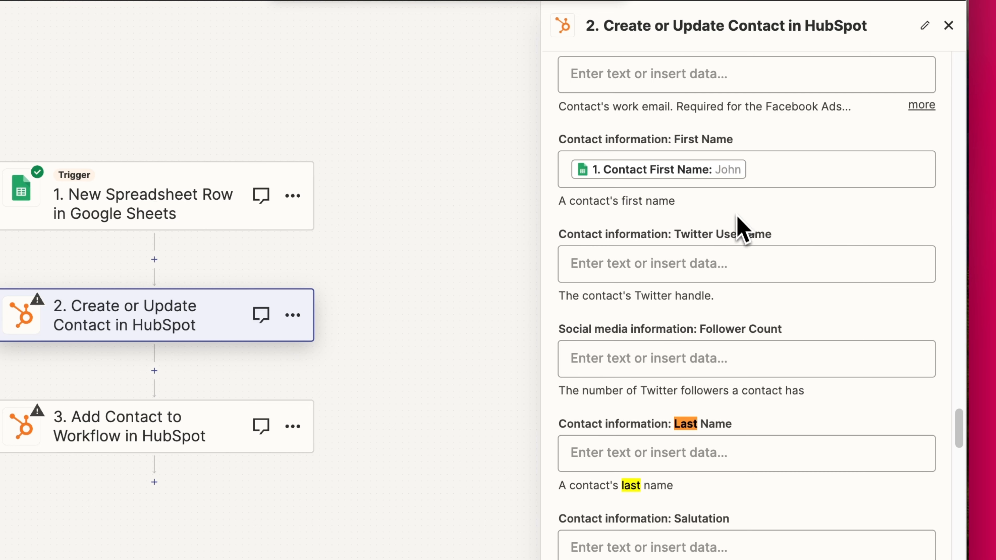
pyautogui.click(688, 454)
pyautogui.click(666, 443)
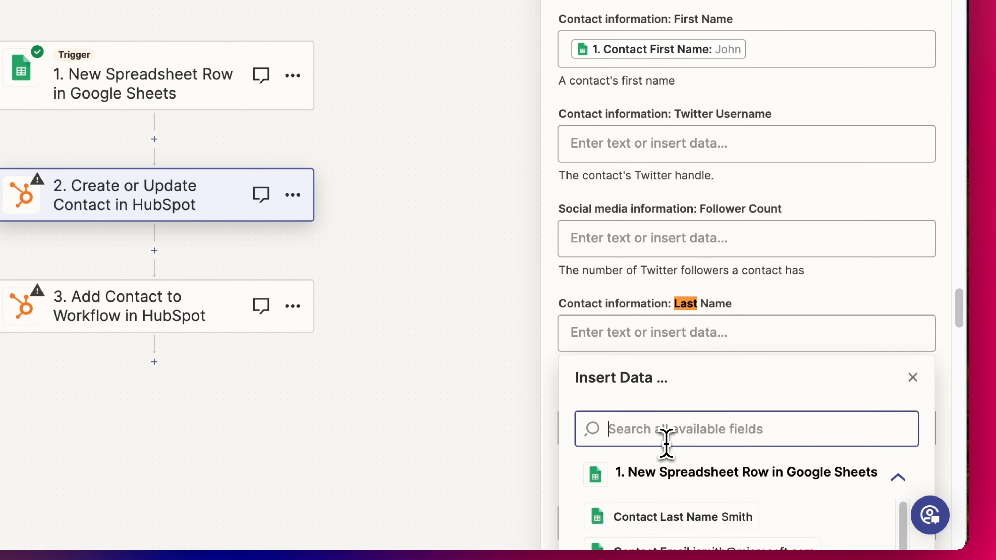
pyautogui.scroll(-3, 665, 444)
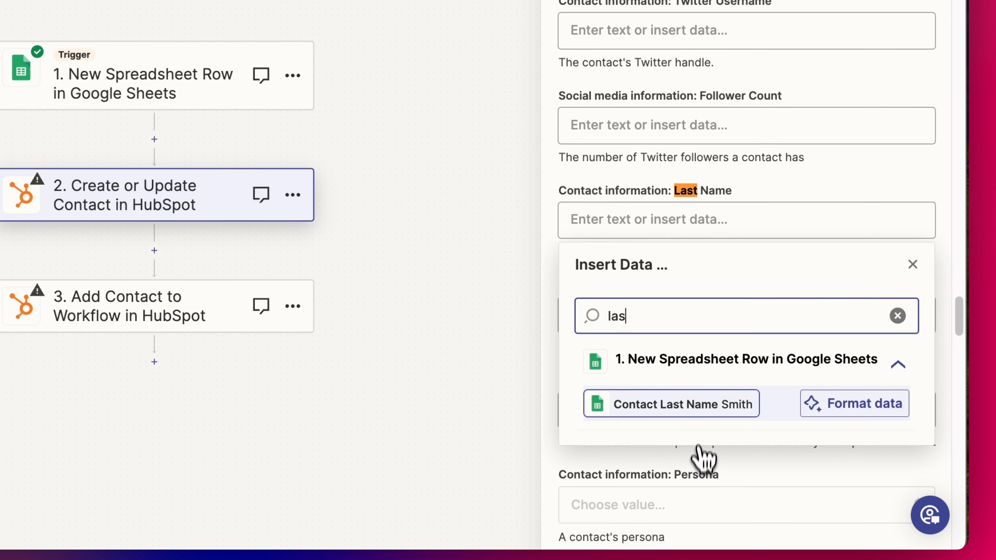
pyautogui.click(705, 404)
pyautogui.click(950, 244)
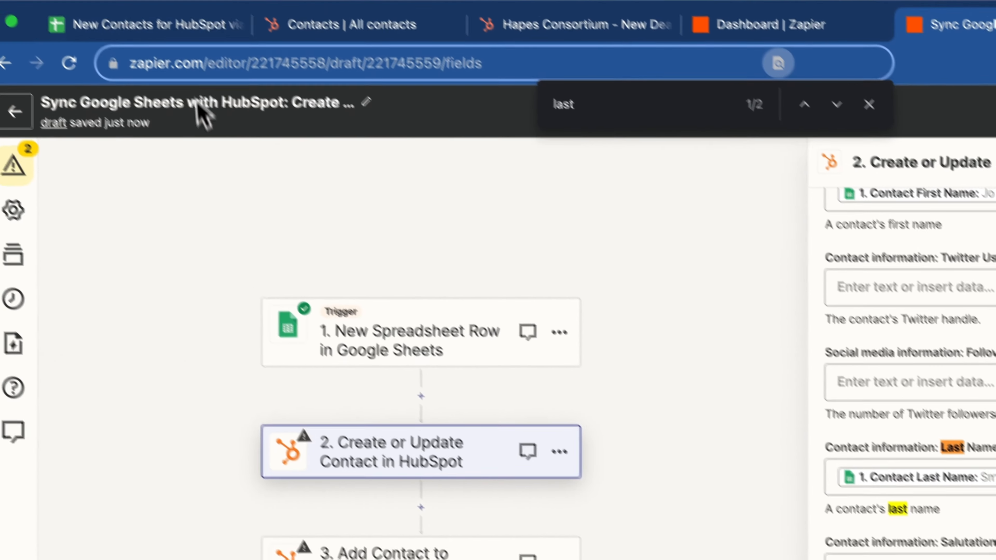
# Map Mobile Phone Number and Phone Number to the sheet's Mobile and Phone values
pyautogui.click(180, 22)
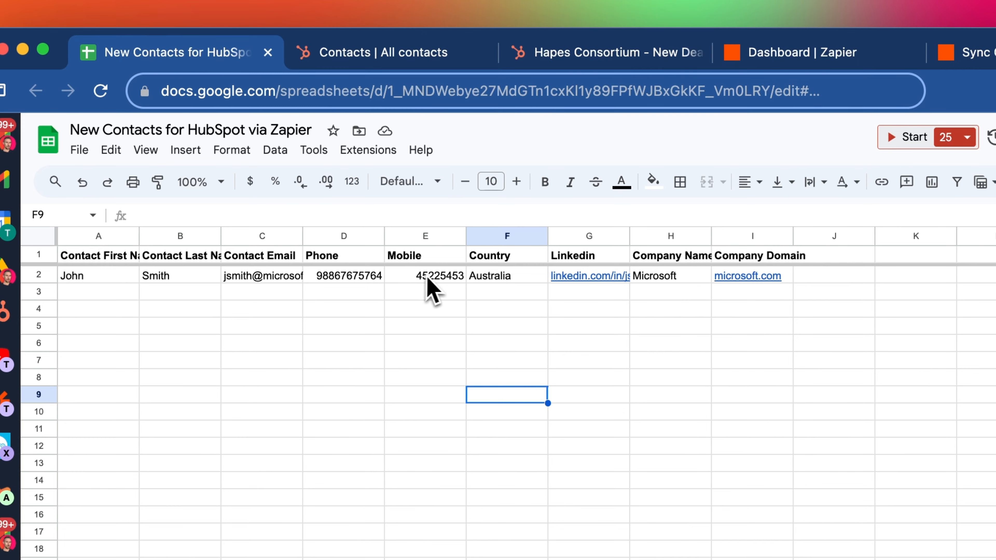
pyautogui.click(968, 59)
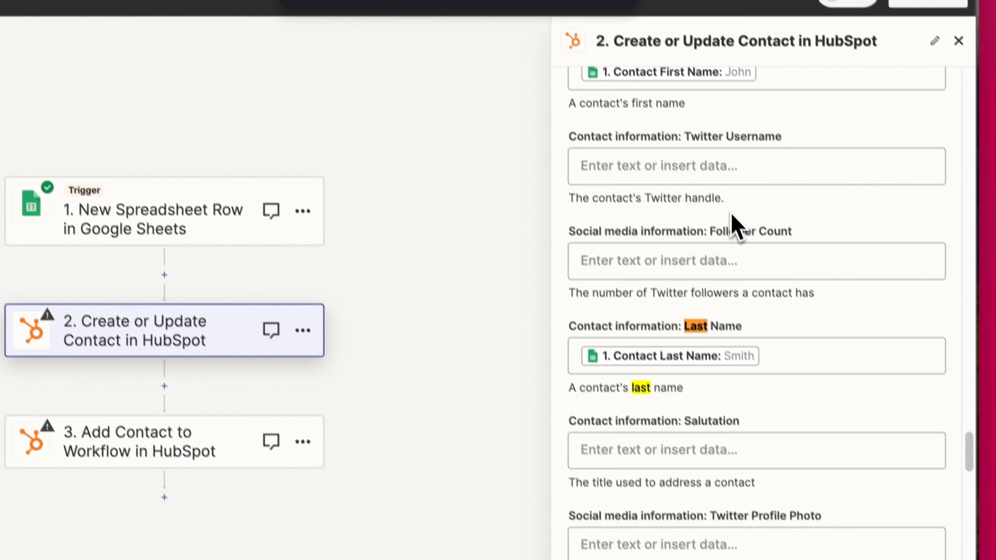
pyautogui.scroll(-8, 735, 228)
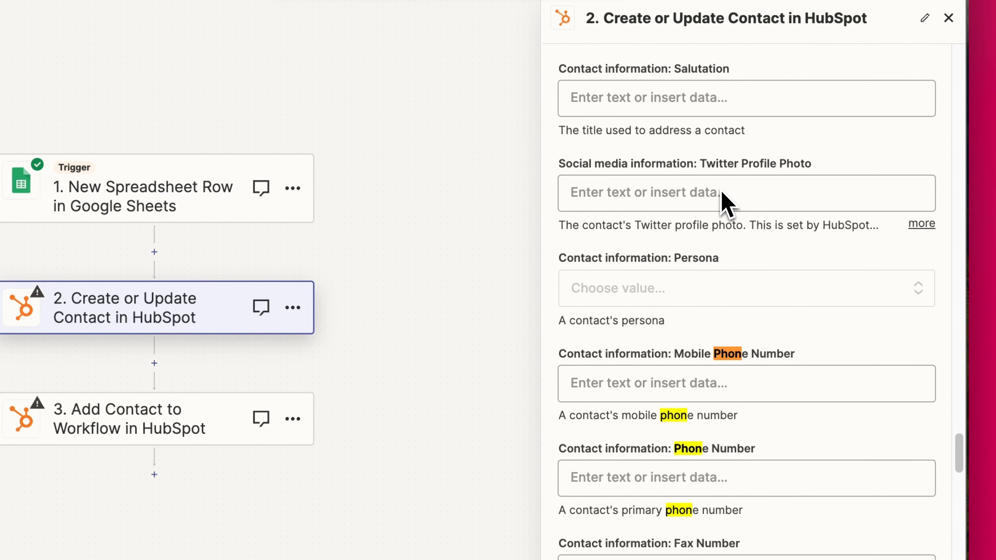
pyautogui.click(712, 386)
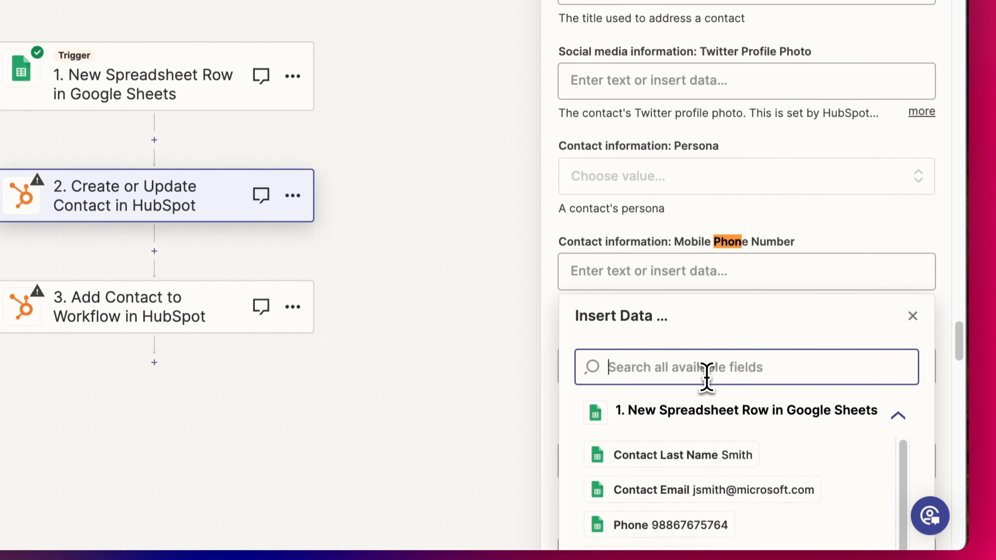
pyautogui.write('mob')
pyautogui.click(692, 455)
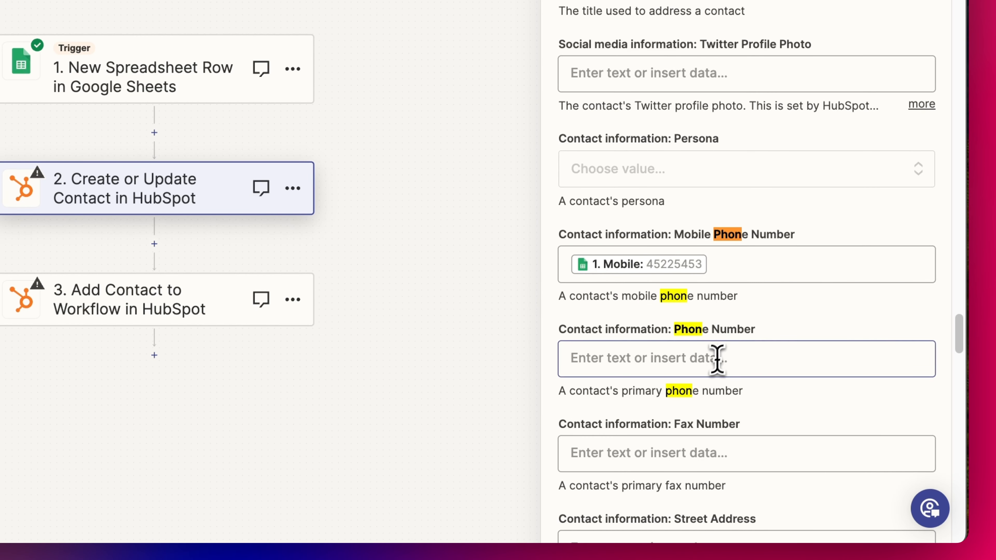
pyautogui.click(708, 369)
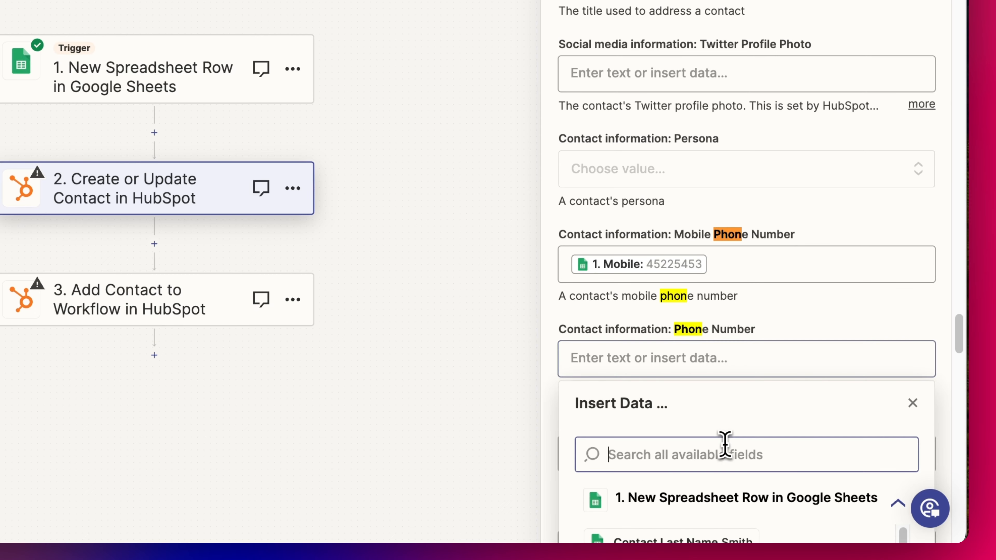
pyautogui.write('phon')
pyautogui.scroll(-5, 733, 393)
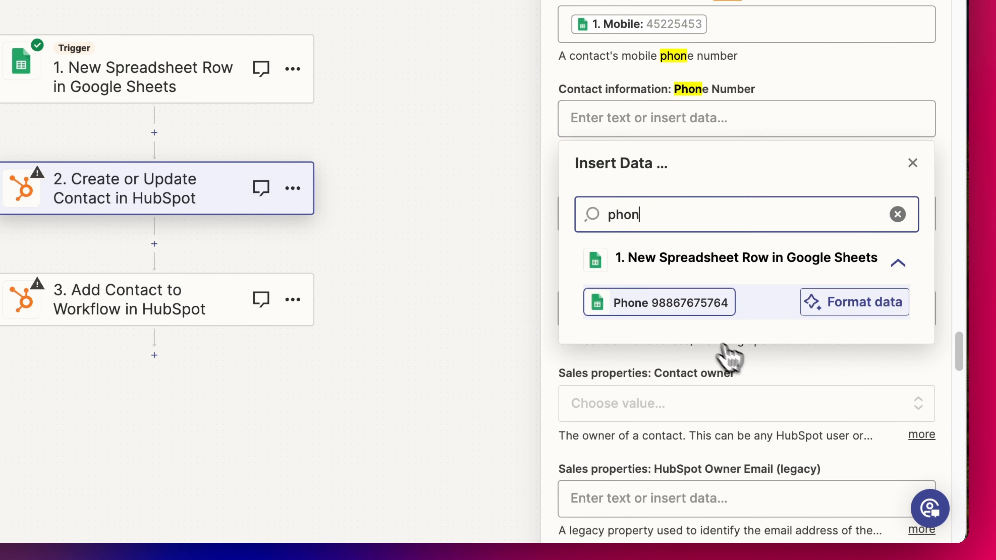
pyautogui.click(680, 314)
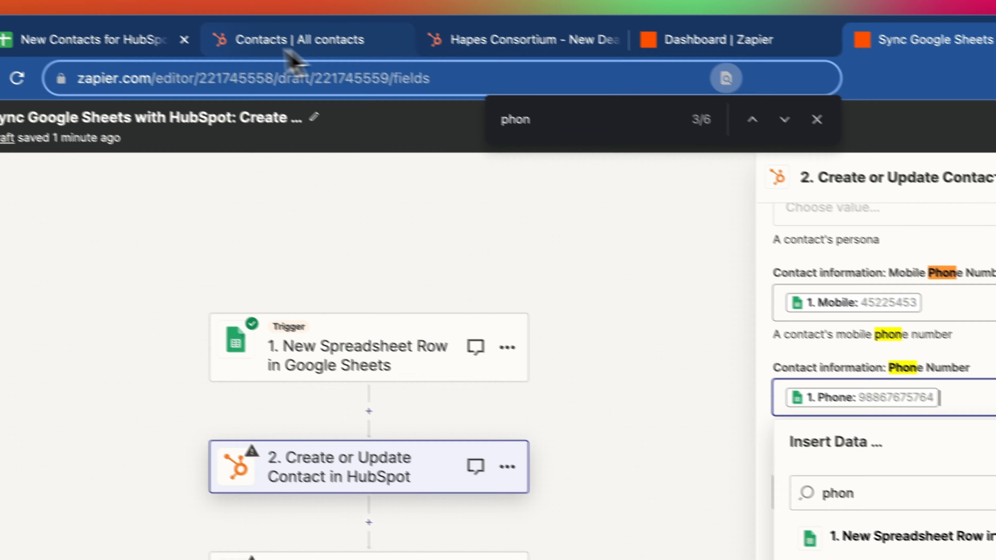
# Format the Phone and Mobile columns (D:E) as plain text
pyautogui.click(153, 38)
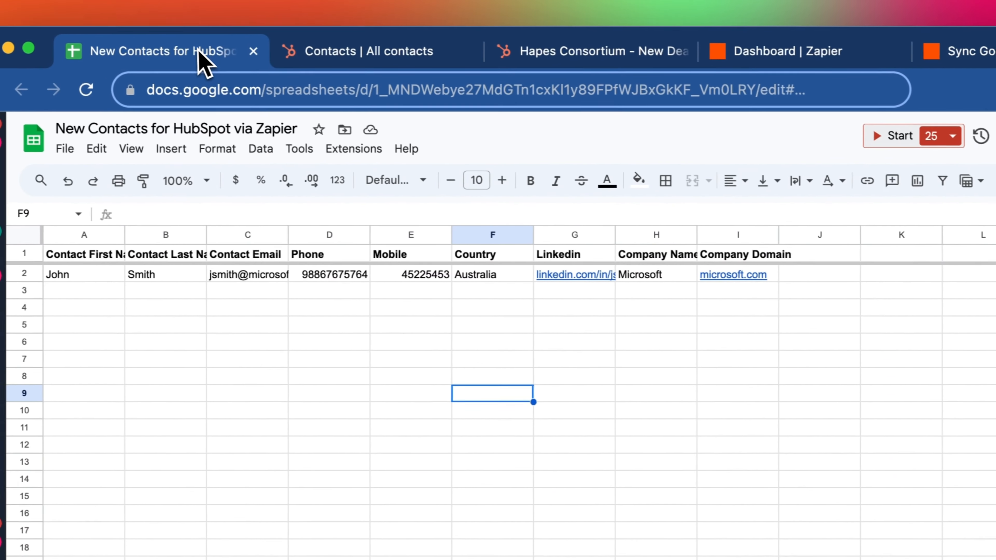
pyautogui.moveTo(338, 236); pyautogui.dragTo(427, 235)
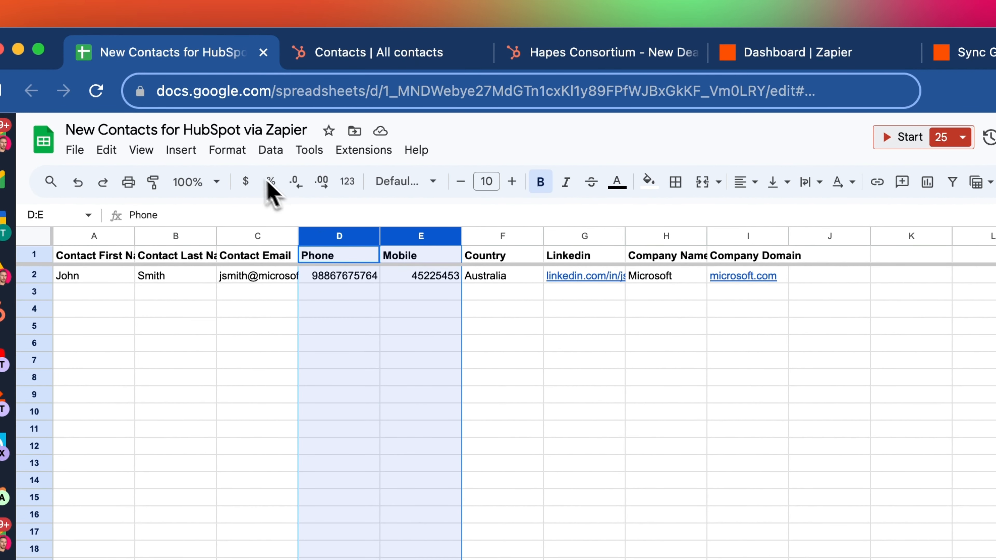
pyautogui.click(227, 149)
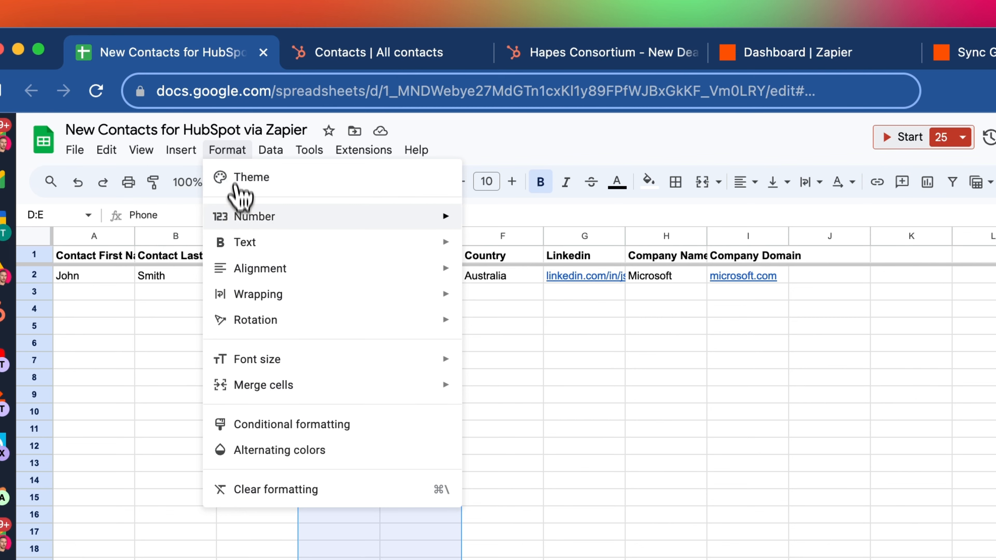
pyautogui.moveTo(244, 216)
pyautogui.click(588, 254)
pyautogui.click(431, 394)
pyautogui.click(332, 275)
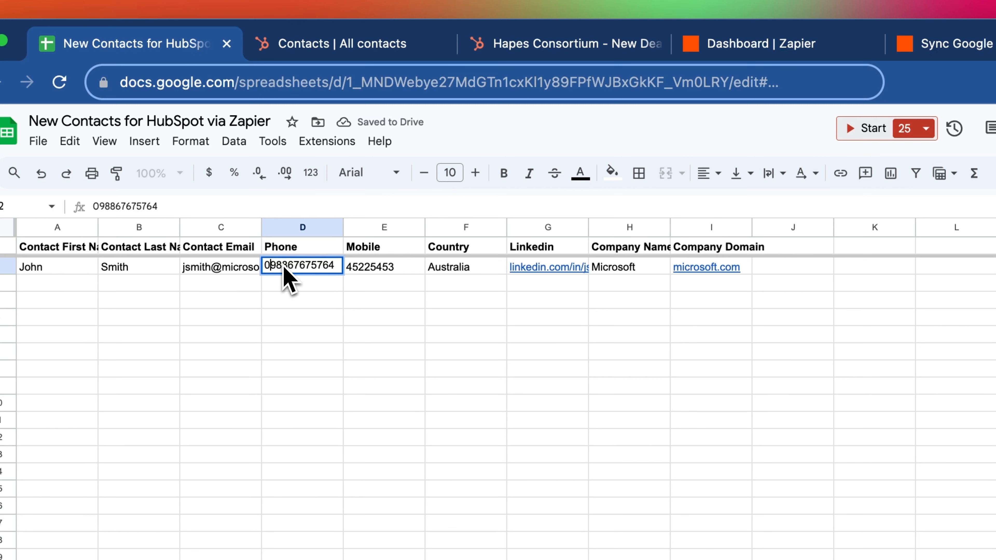
pyautogui.doubleClick(375, 267)
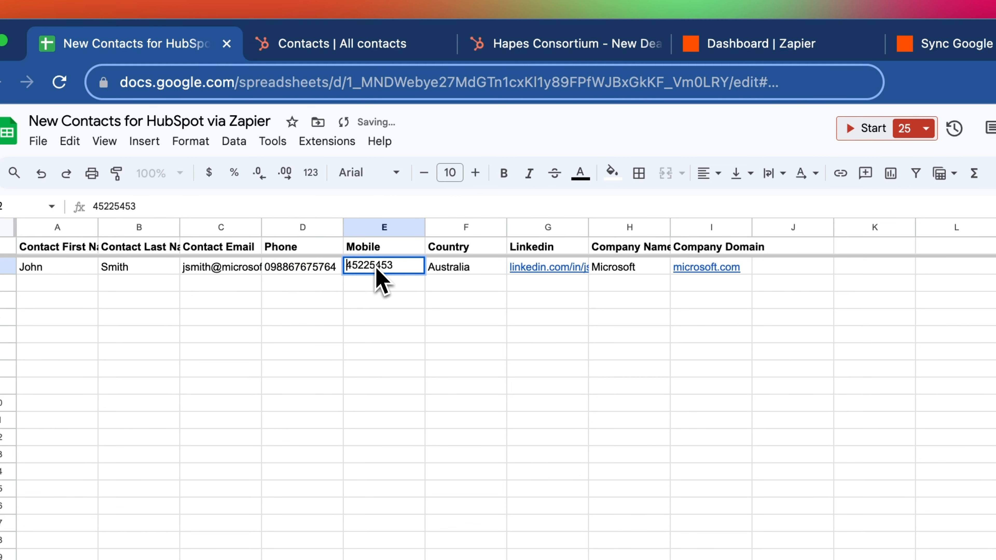
pyautogui.press('Return')
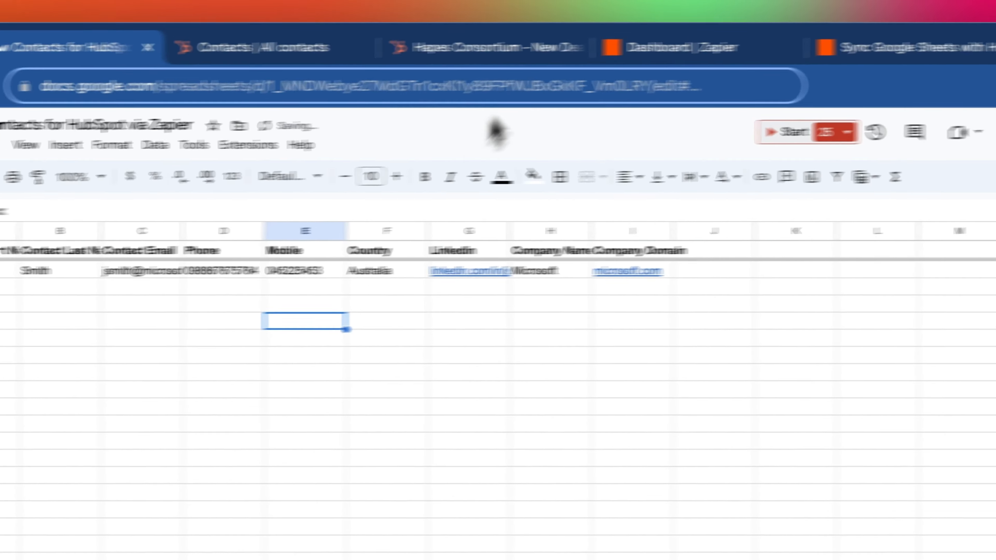
# Map the HubSpot LinkedIn ID field to the sheet's Linkedin value
pyautogui.click(953, 43)
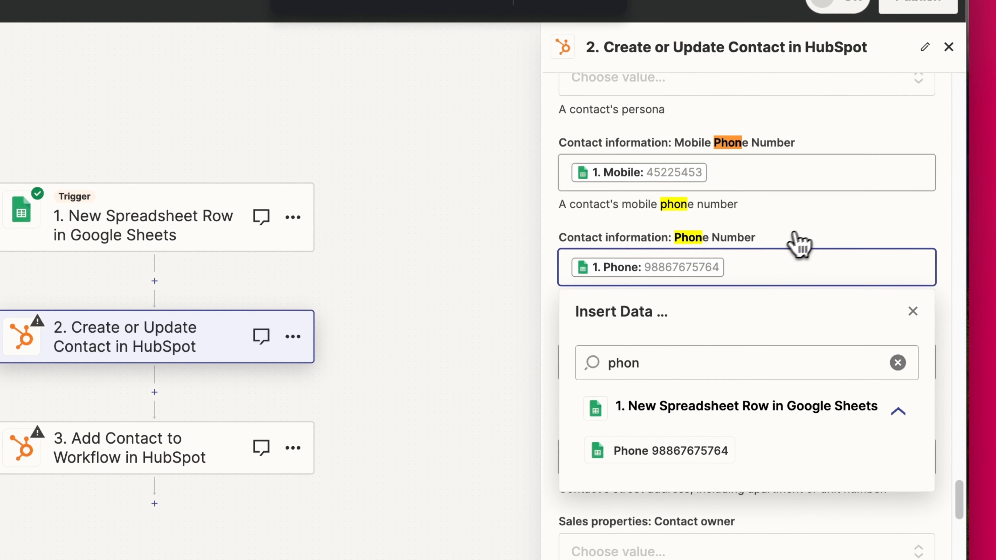
pyautogui.click(869, 386)
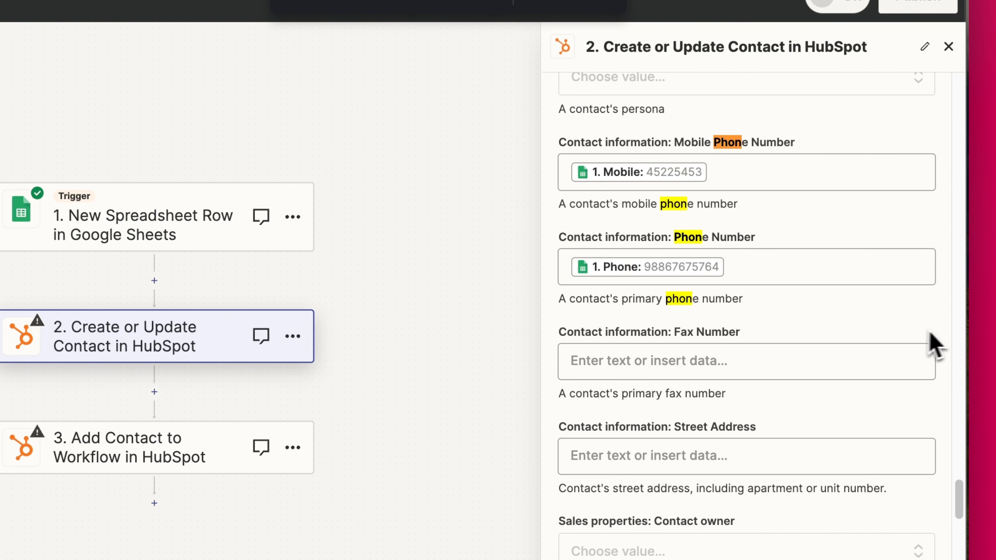
pyautogui.scroll(-4, 847, 356)
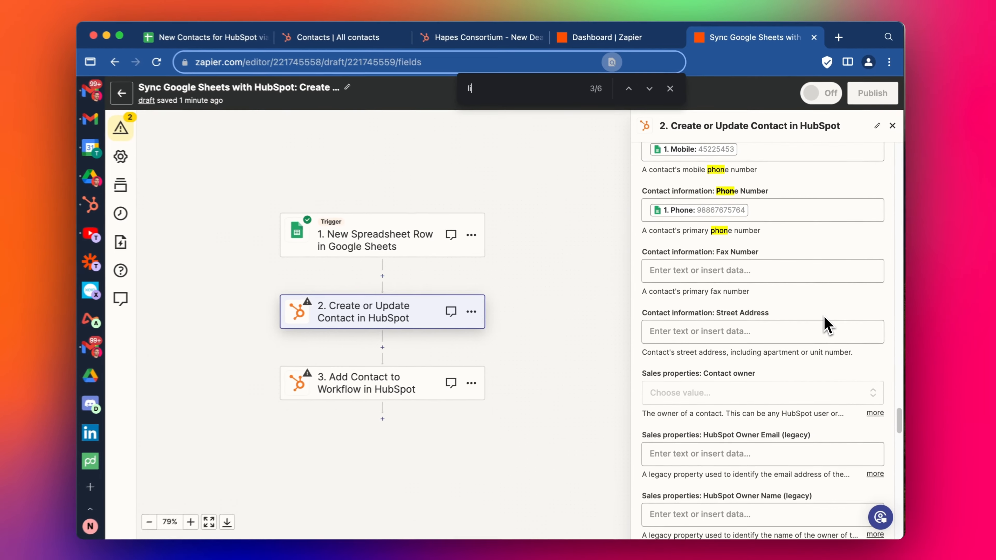
pyautogui.write('link')
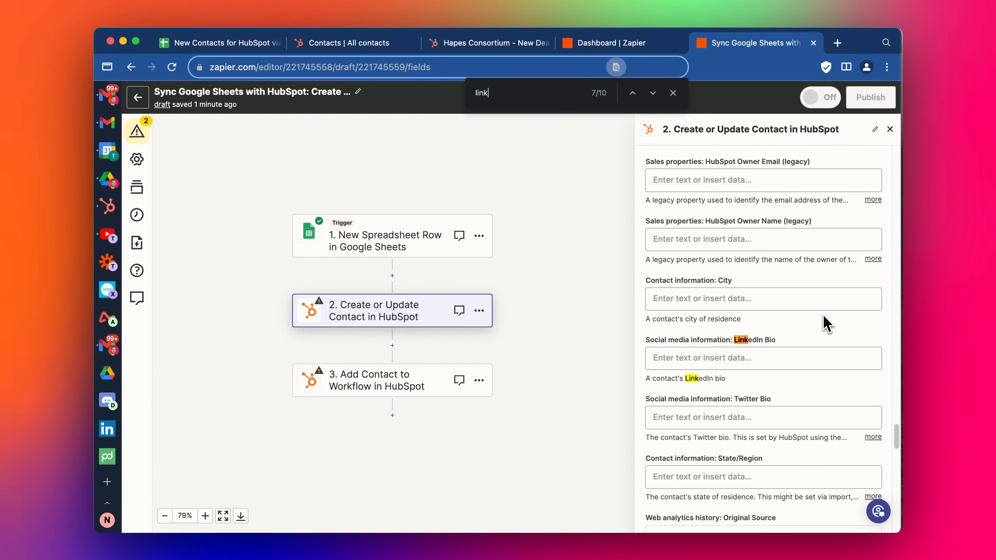
pyautogui.press('Return')
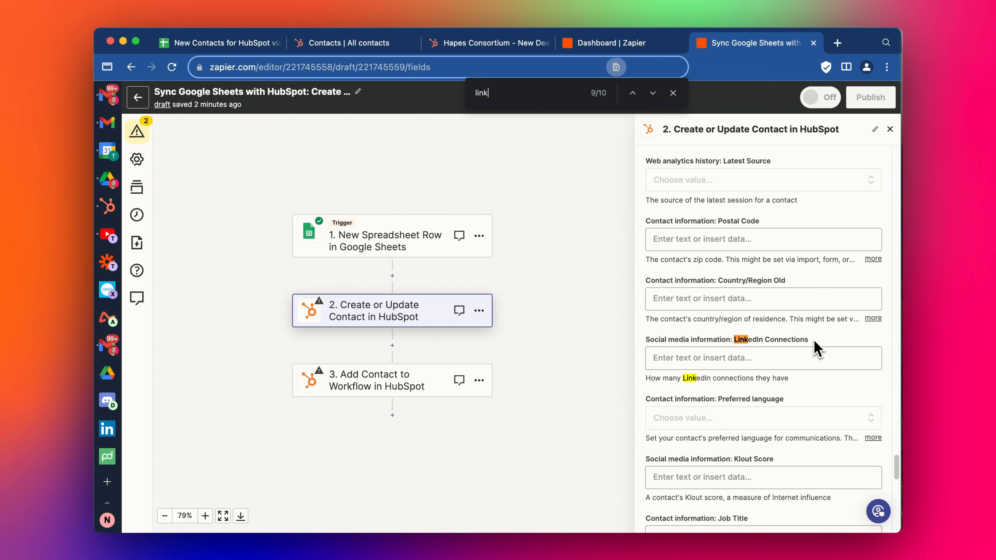
pyautogui.press('Return')
pyautogui.press('Return')
pyautogui.press('Return')
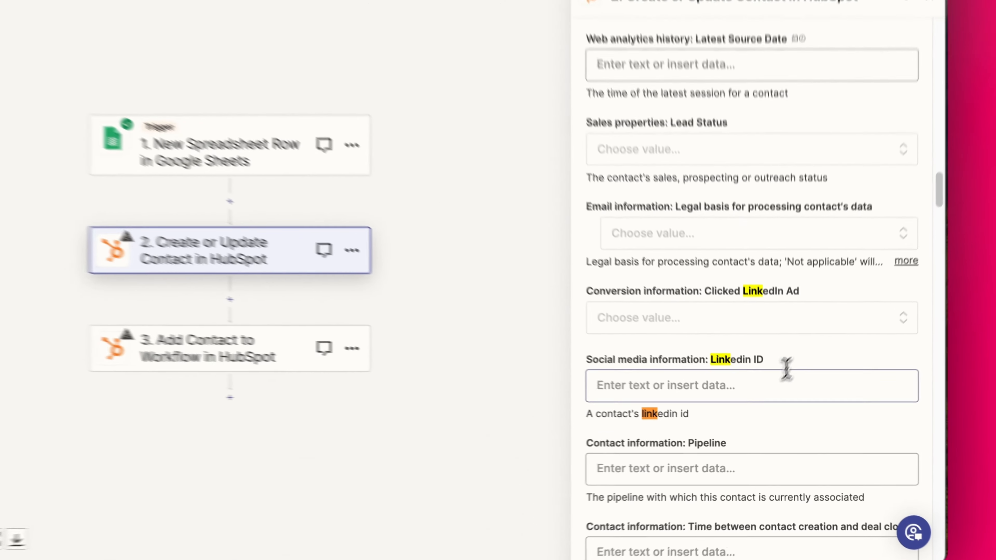
pyautogui.click(786, 406)
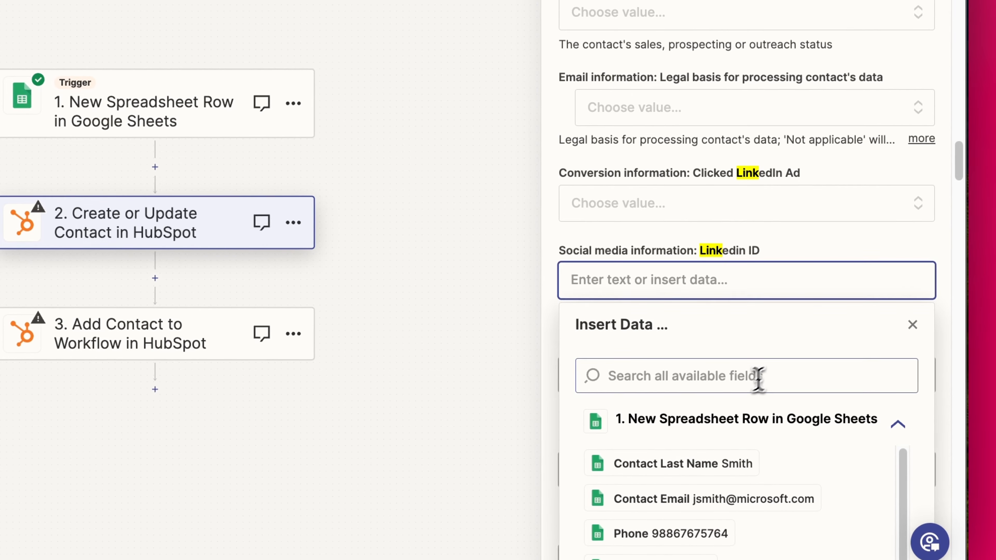
pyautogui.write('link')
pyautogui.click(753, 463)
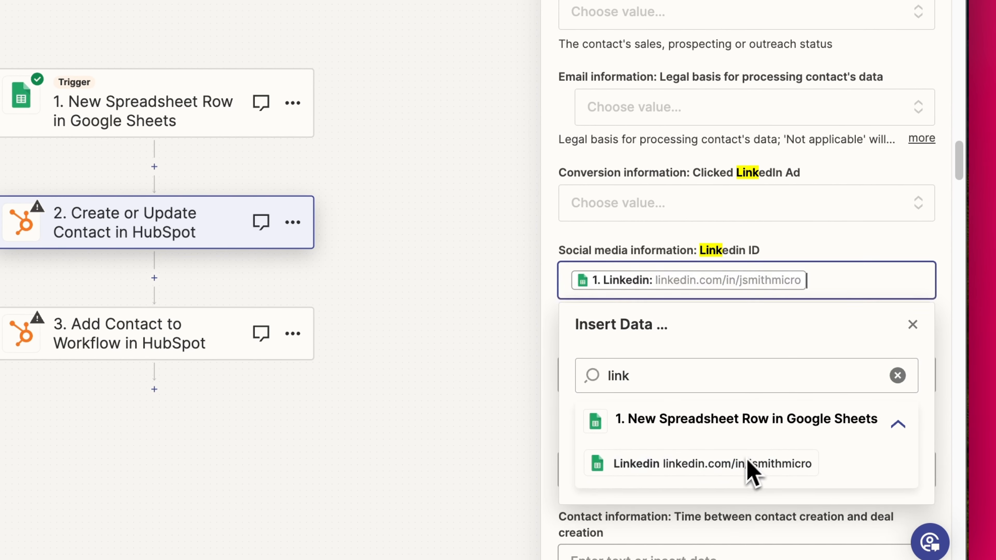
pyautogui.click(936, 236)
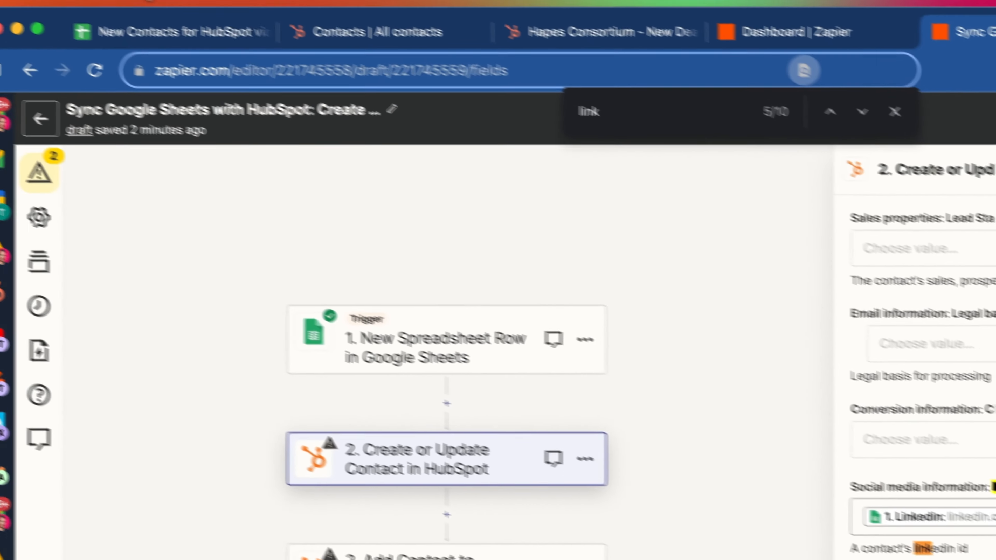
# Map Country/Region Old to the sheet's Country value (Australia)
pyautogui.press('super+f')
pyautogui.write('coun')
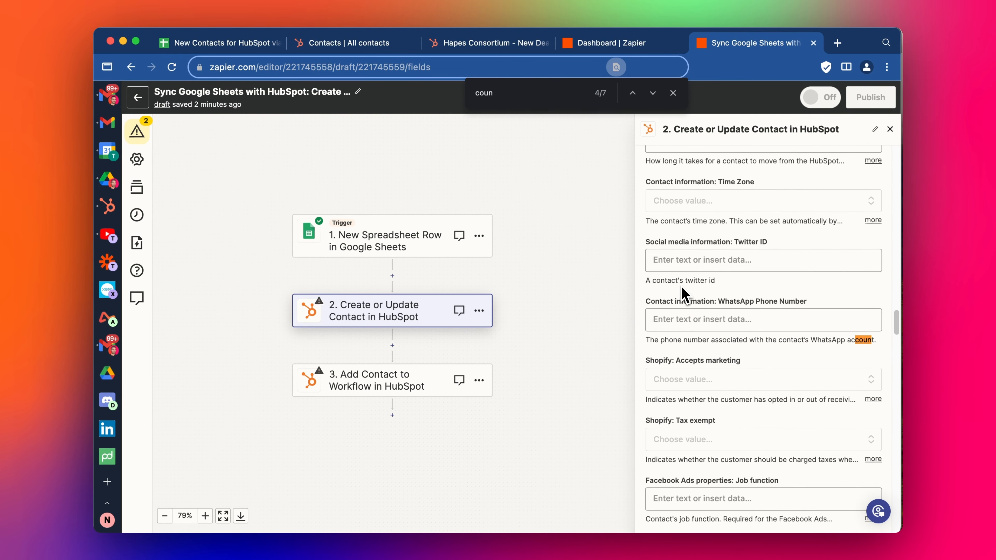
pyautogui.write('try')
pyautogui.scroll(-2, 762, 368)
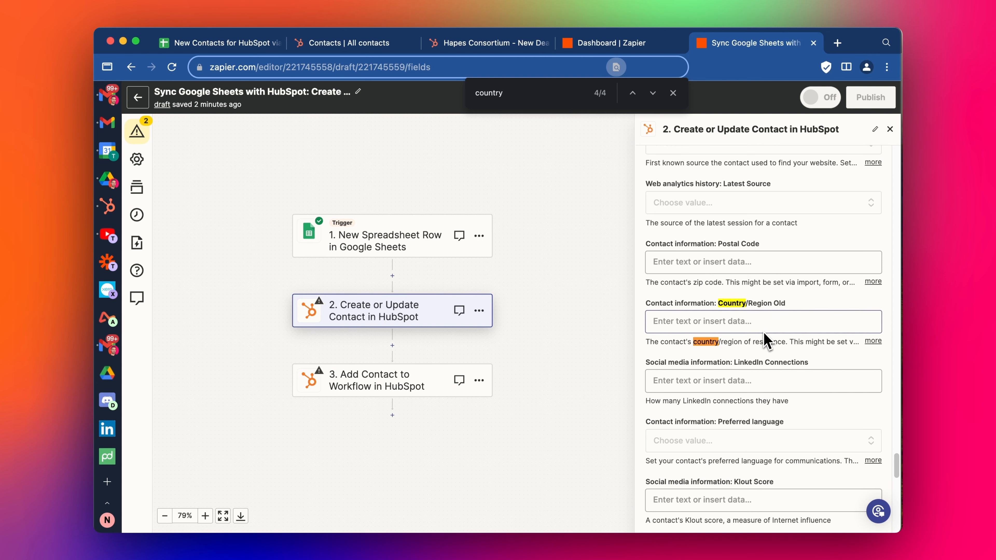
pyautogui.press('Return')
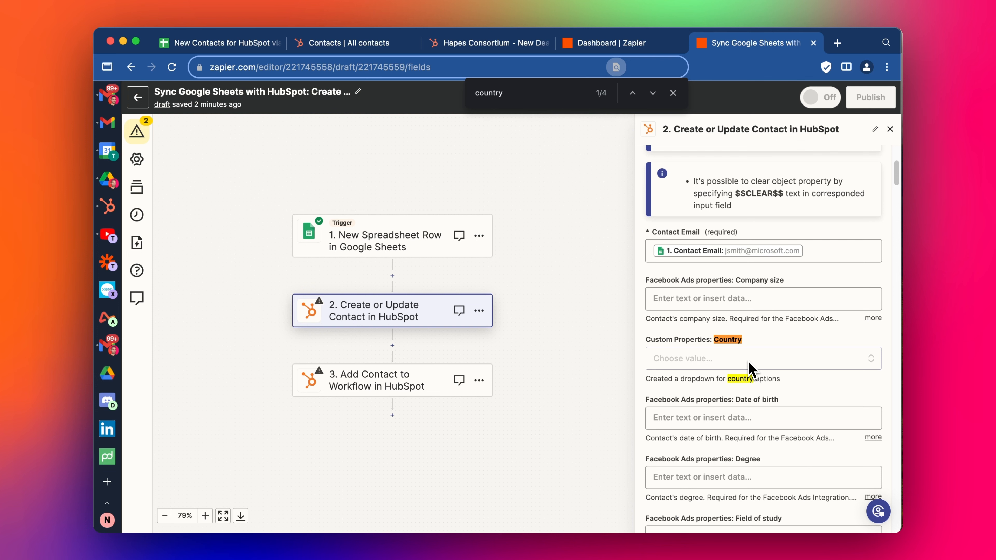
pyautogui.scroll(-1, 761, 362)
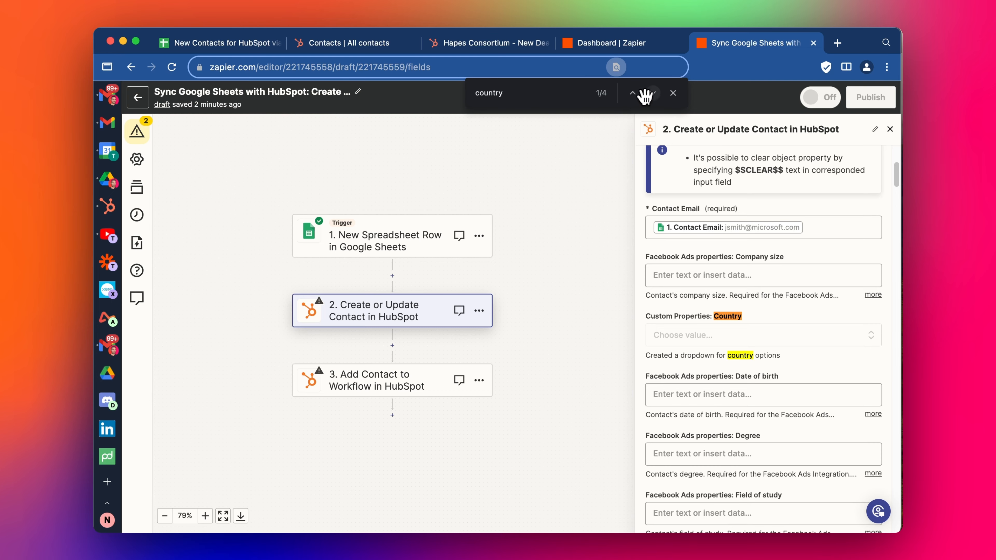
pyautogui.click(652, 93)
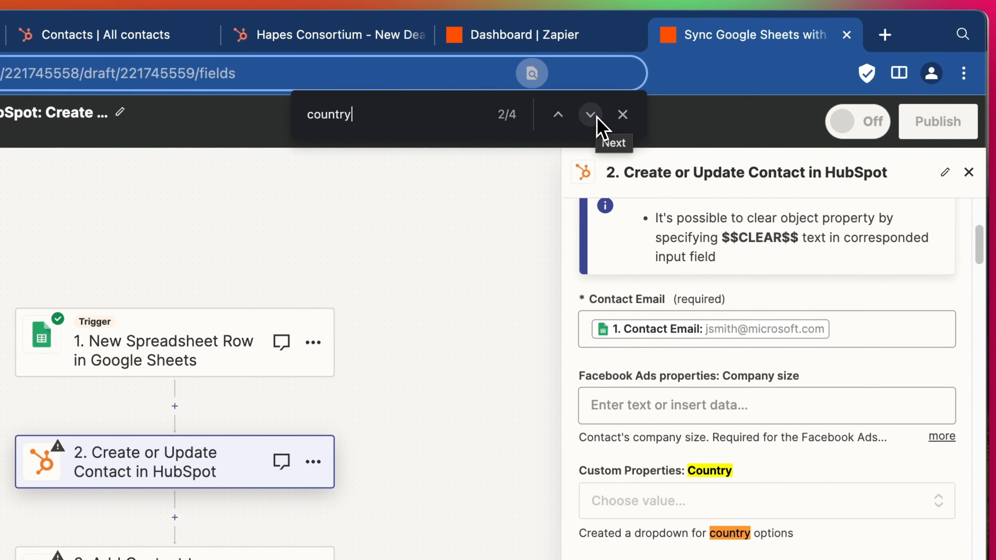
pyautogui.click(596, 118)
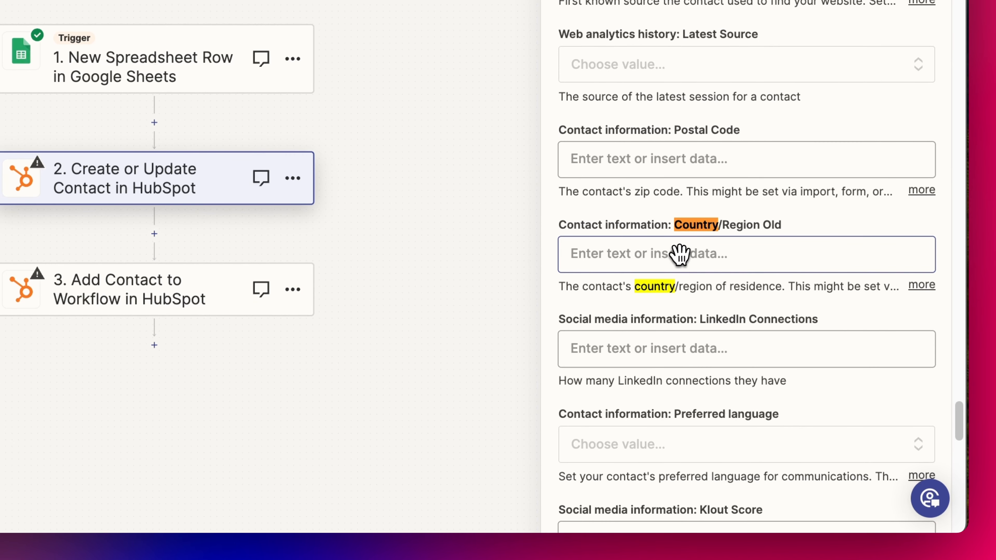
pyautogui.click(678, 254)
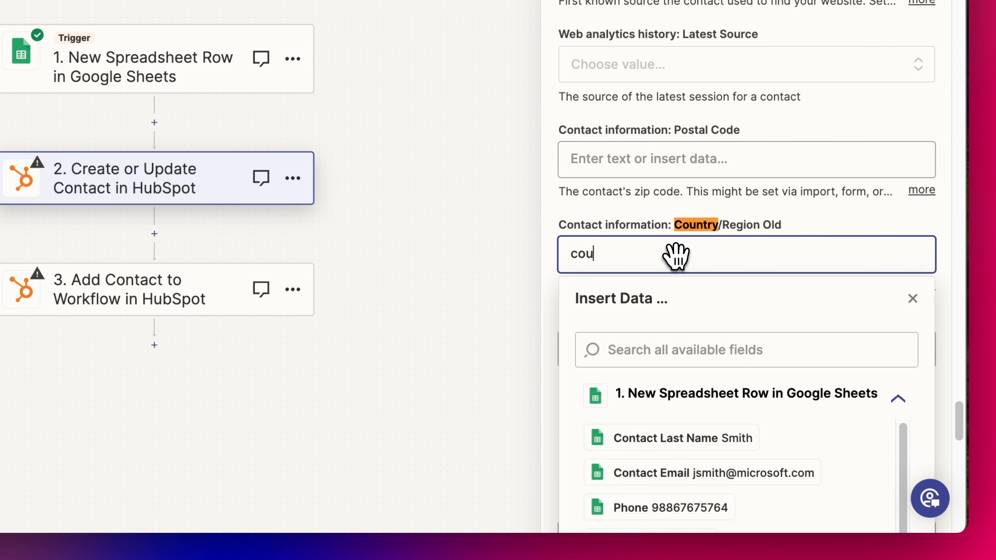
pyautogui.scroll(-2, 686, 408)
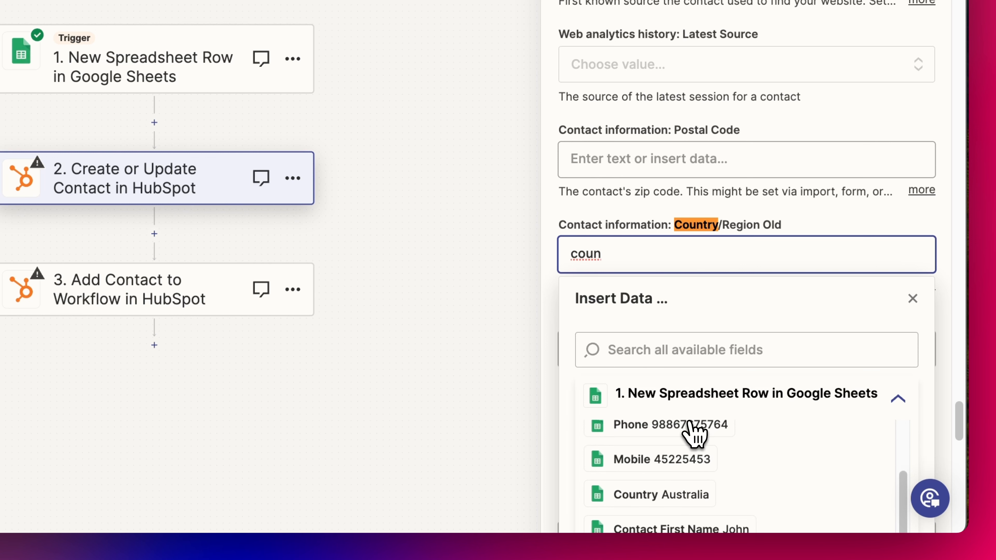
pyautogui.click(673, 495)
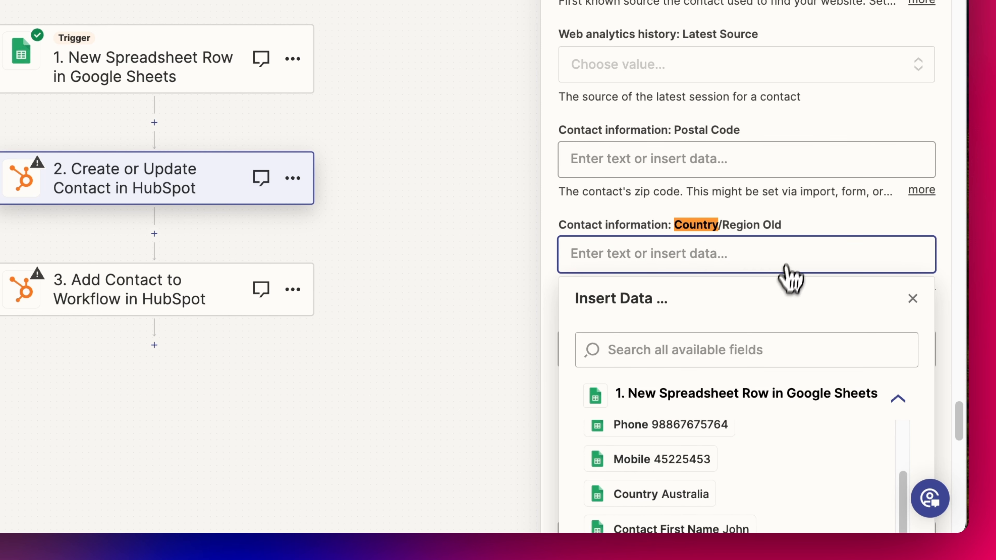
pyautogui.click(706, 495)
pyautogui.click(943, 236)
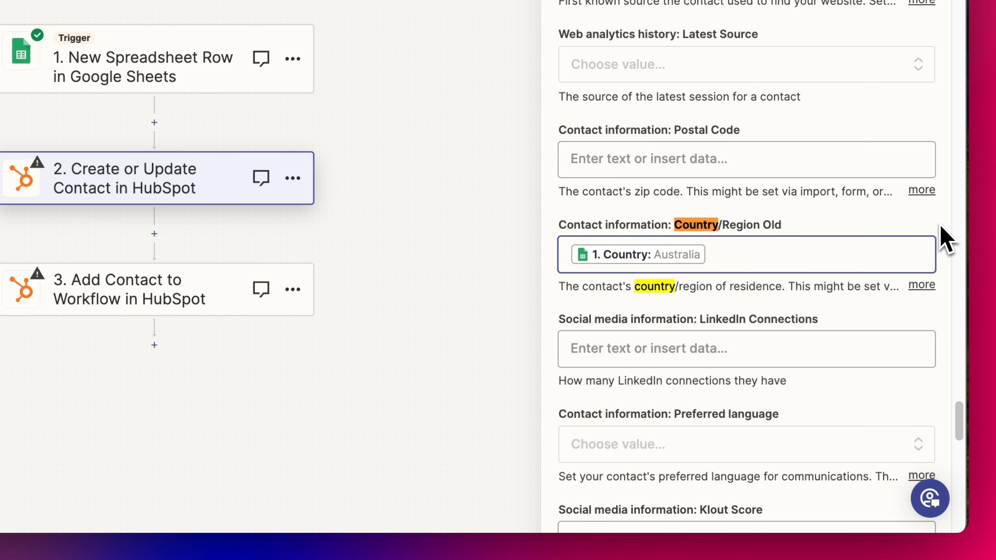
pyautogui.scroll(-2, 788, 214)
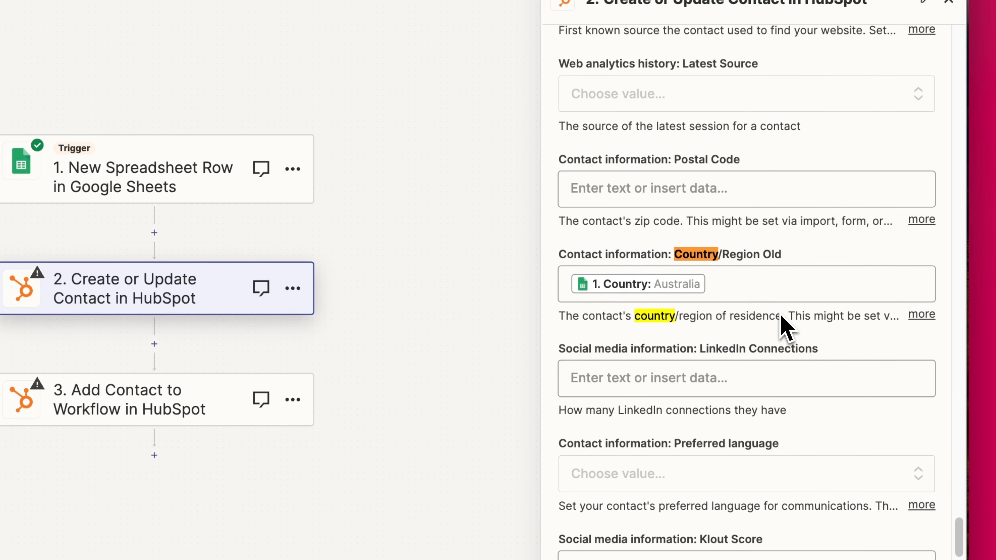
pyautogui.scroll(-2, 772, 274)
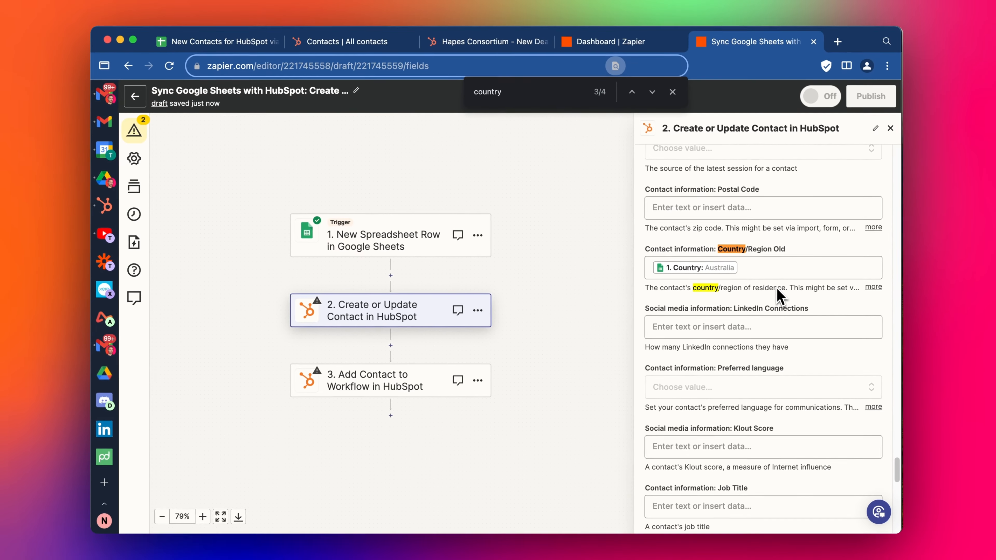
pyautogui.scroll(-1, 778, 297)
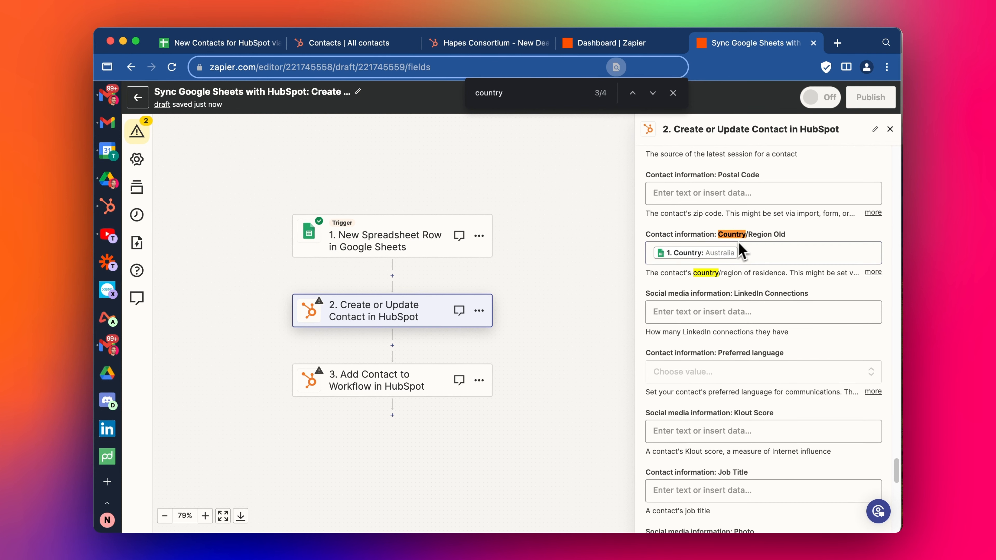
pyautogui.scroll(-1, 784, 289)
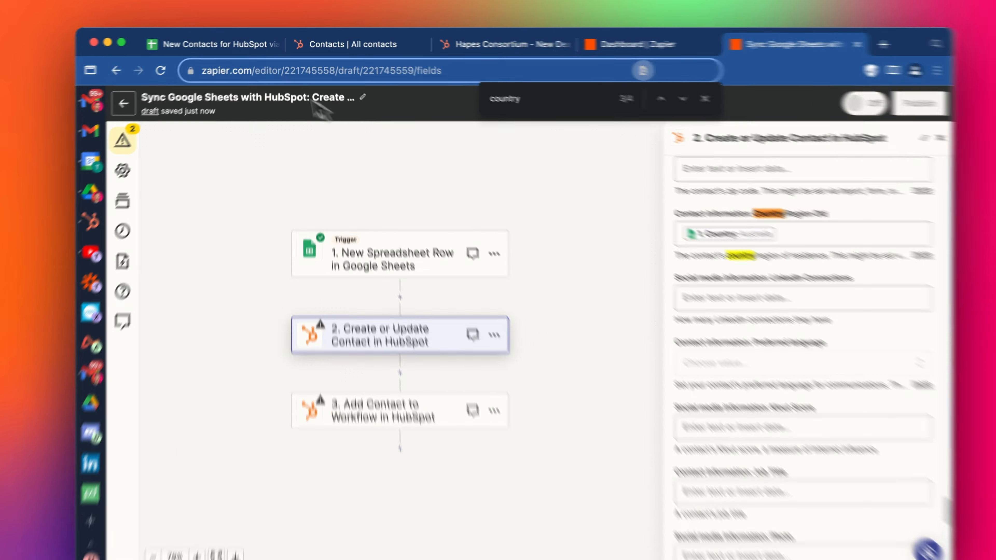
# Map the contact's Company Name field to the sheet's Company Name
pyautogui.click(247, 42)
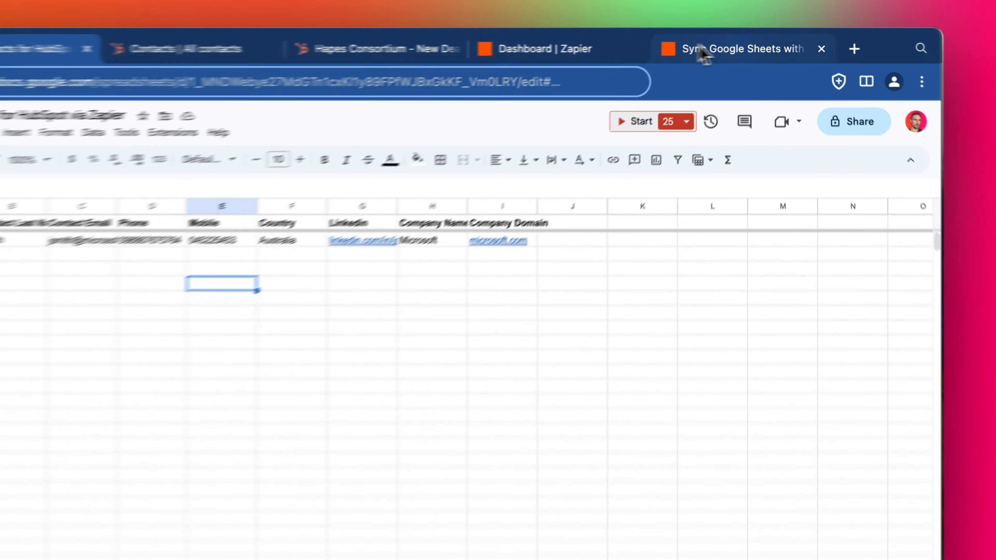
pyautogui.click(710, 42)
pyautogui.write('comp')
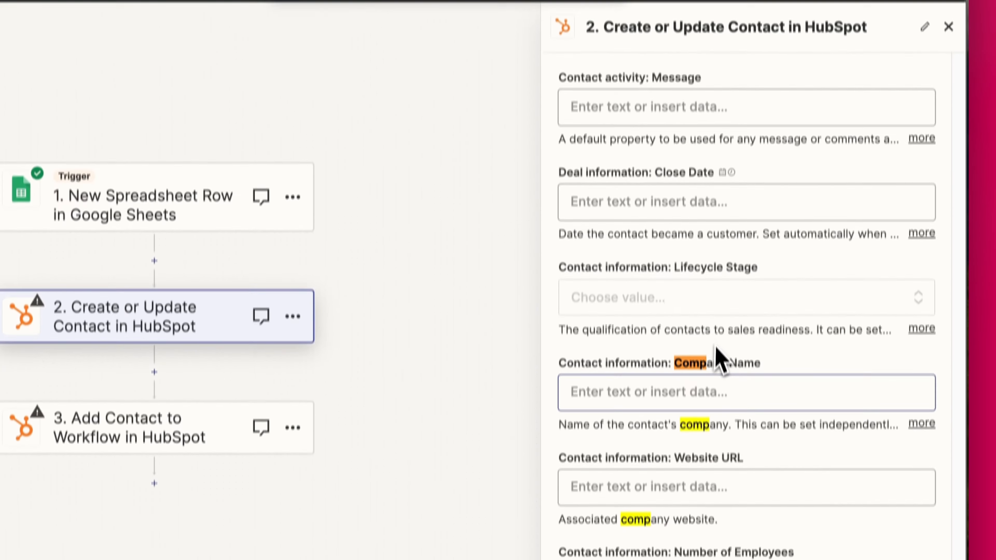
pyautogui.click(725, 554)
pyautogui.scroll(-3, 734, 360)
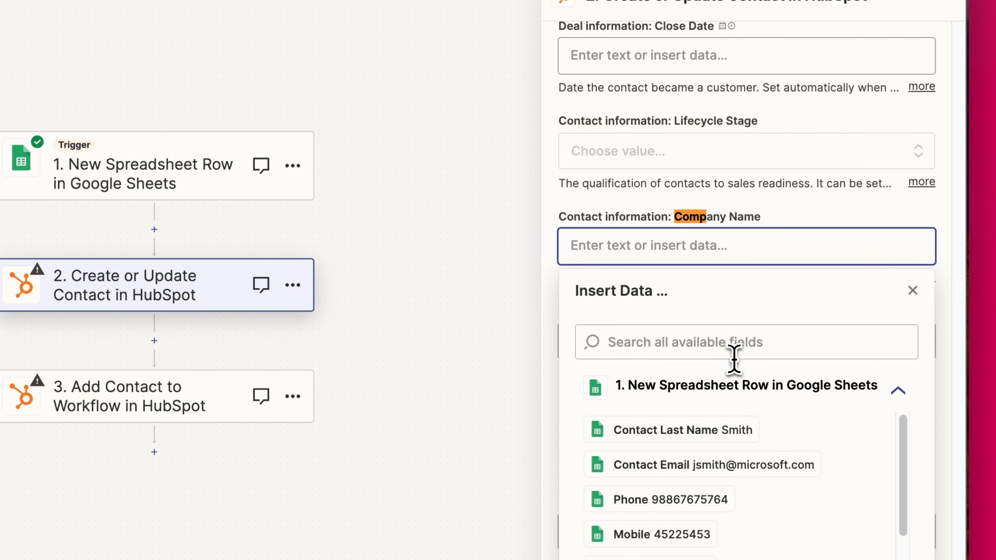
pyautogui.scroll(-4, 733, 440)
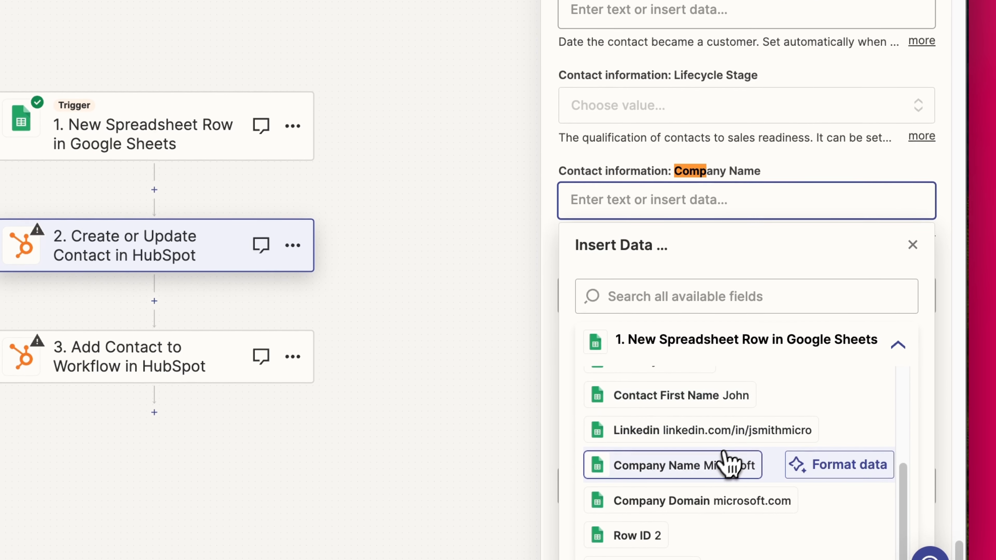
pyautogui.click(827, 163)
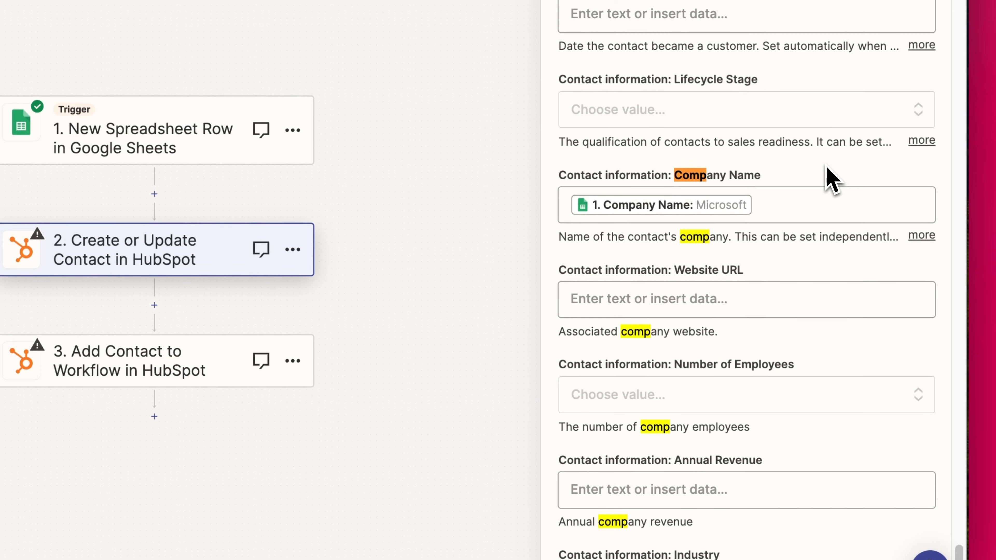
# Map Website URL to the sheet's Company Domain and continue to the test view
pyautogui.scroll(-3, 739, 195)
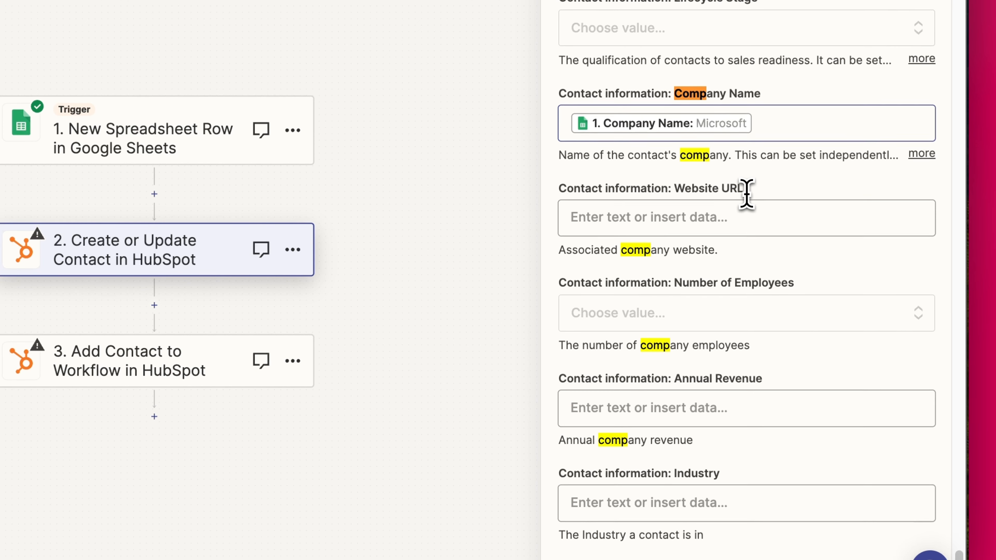
pyautogui.click(746, 193)
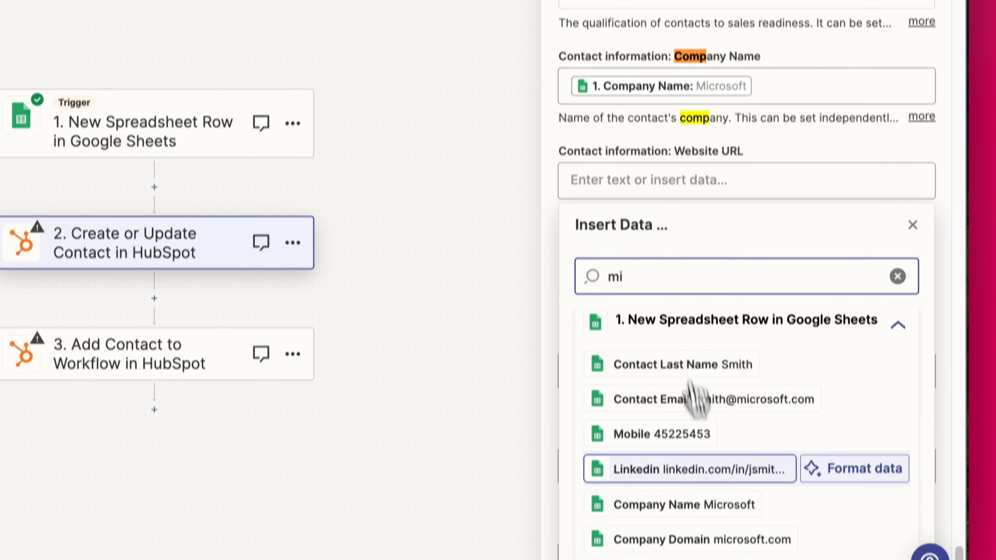
pyautogui.click(702, 545)
pyautogui.click(940, 162)
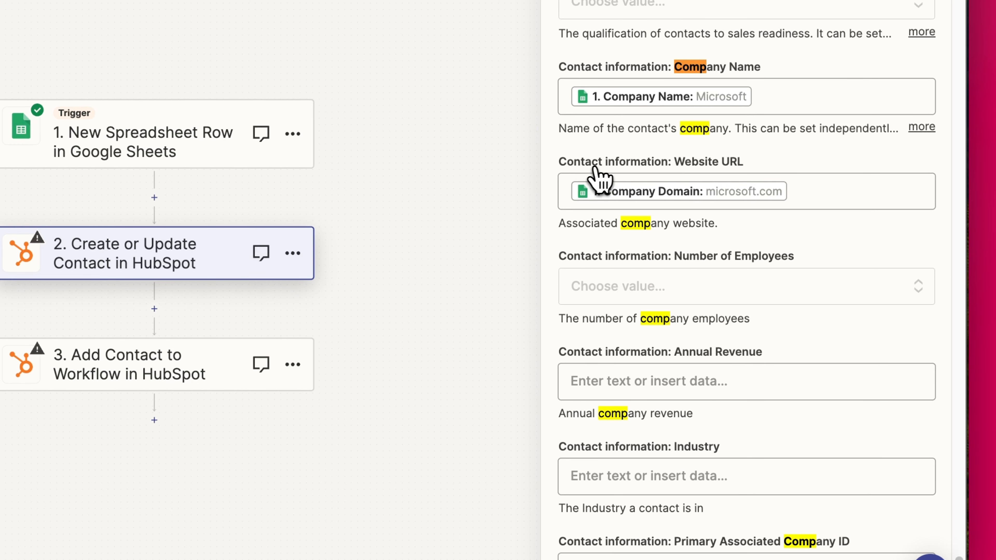
pyautogui.scroll(-5, 602, 175)
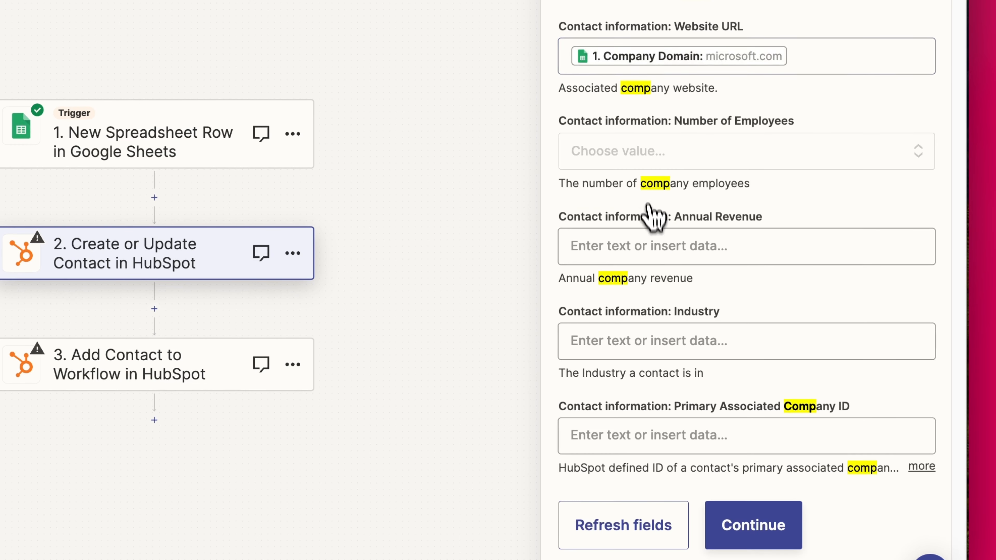
pyautogui.click(743, 471)
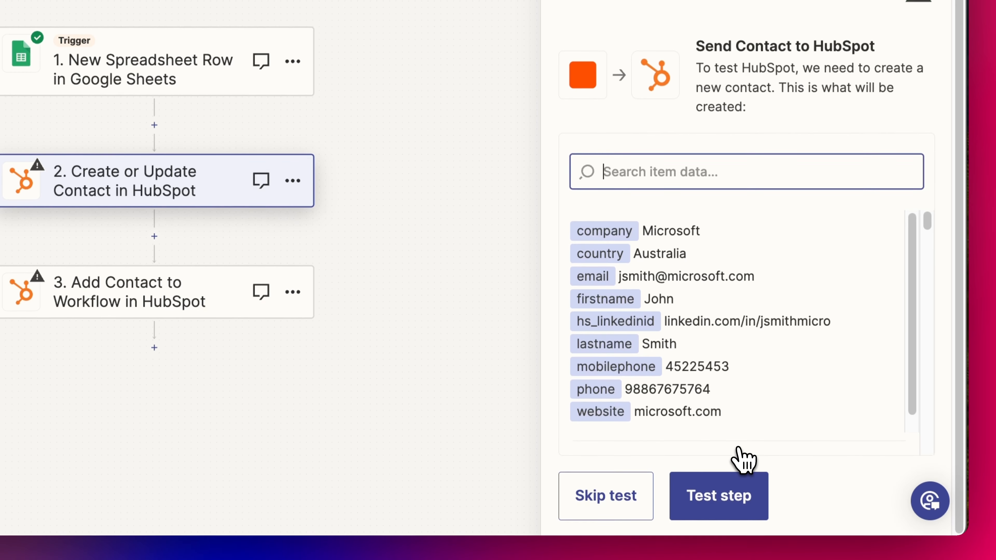
# Run the HubSpot step test to create the sample contact, then view HubSpot Contacts
pyautogui.click(720, 510)
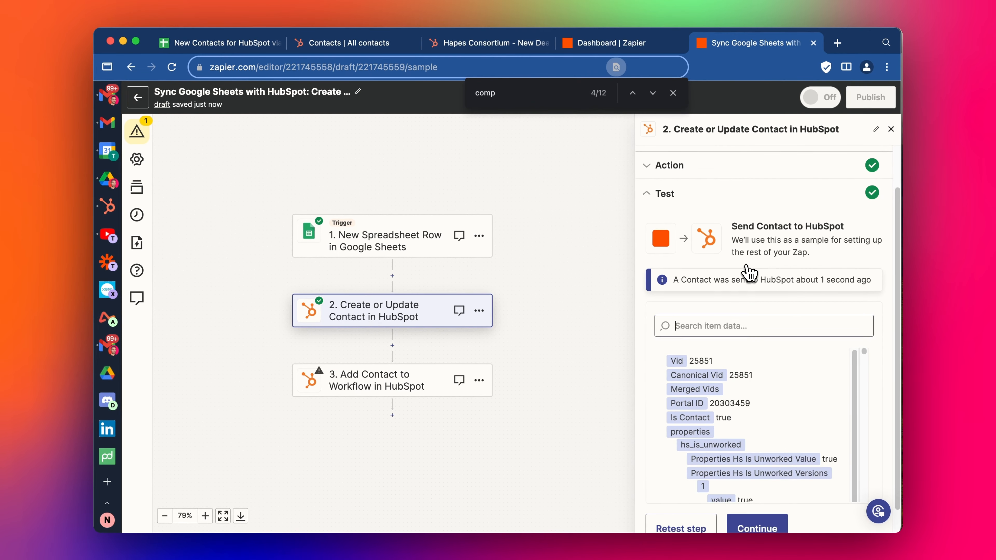
pyautogui.scroll(-10, 745, 392)
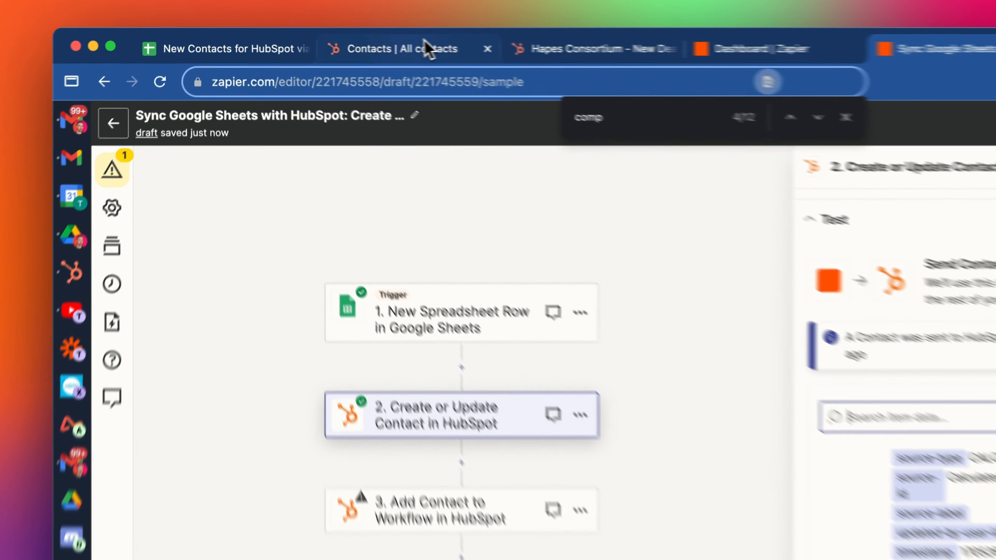
pyautogui.click(347, 43)
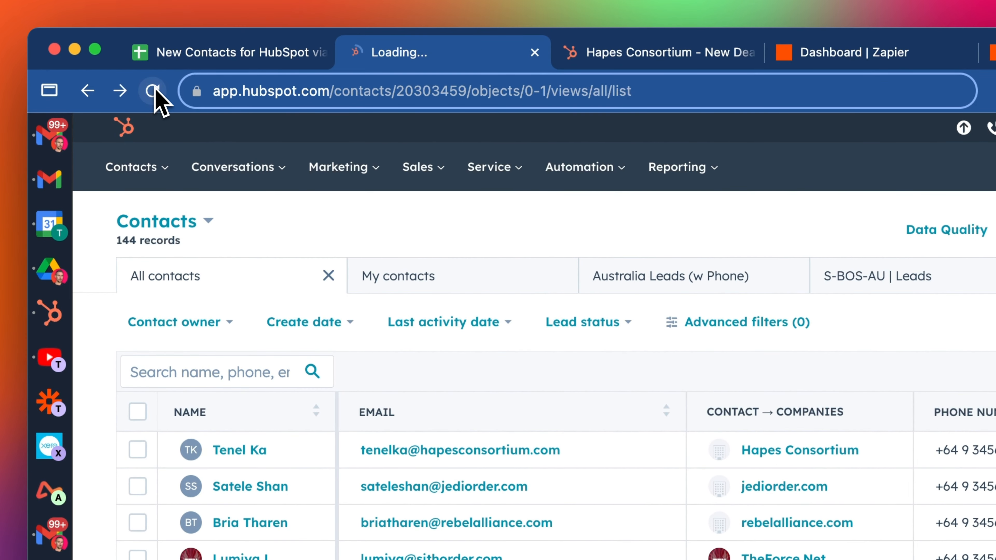
# Reload the HubSpot contacts list and open the new contact's associated Microsoft company record
pyautogui.click(153, 91)
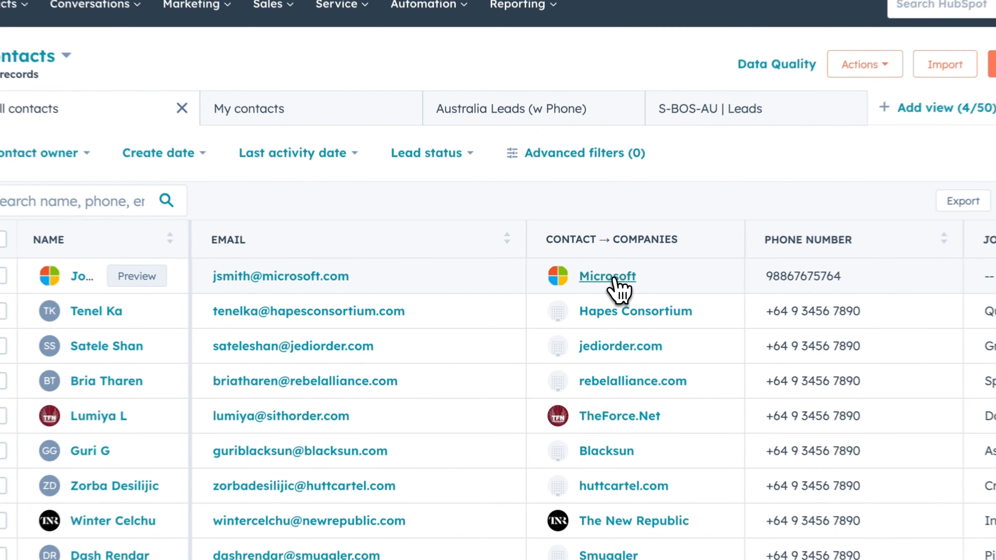
pyautogui.click(566, 294)
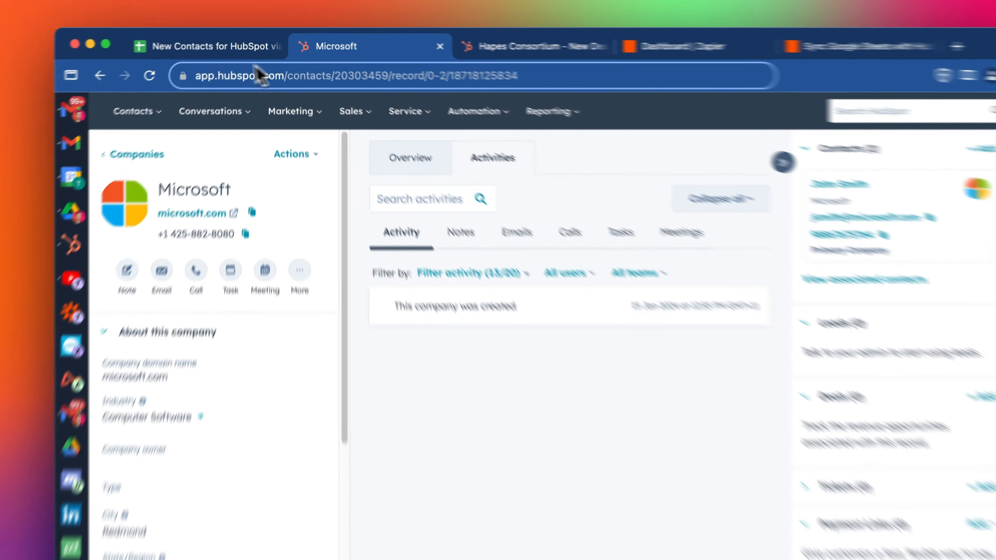
# Edit cell H2 in the contacts sheet from Microsoft to Microsoft Australia
pyautogui.click(236, 43)
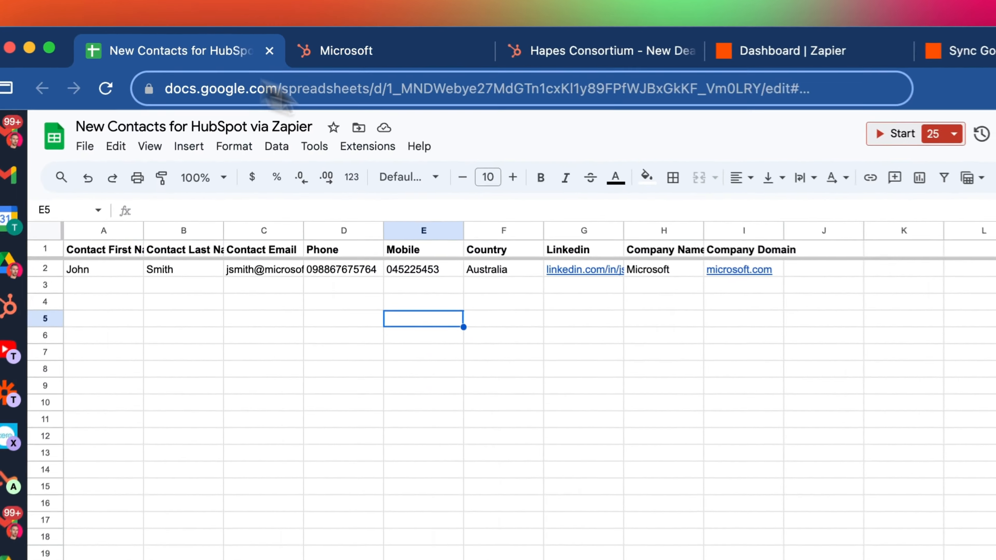
pyautogui.click(625, 287)
pyautogui.doubleClick(690, 274)
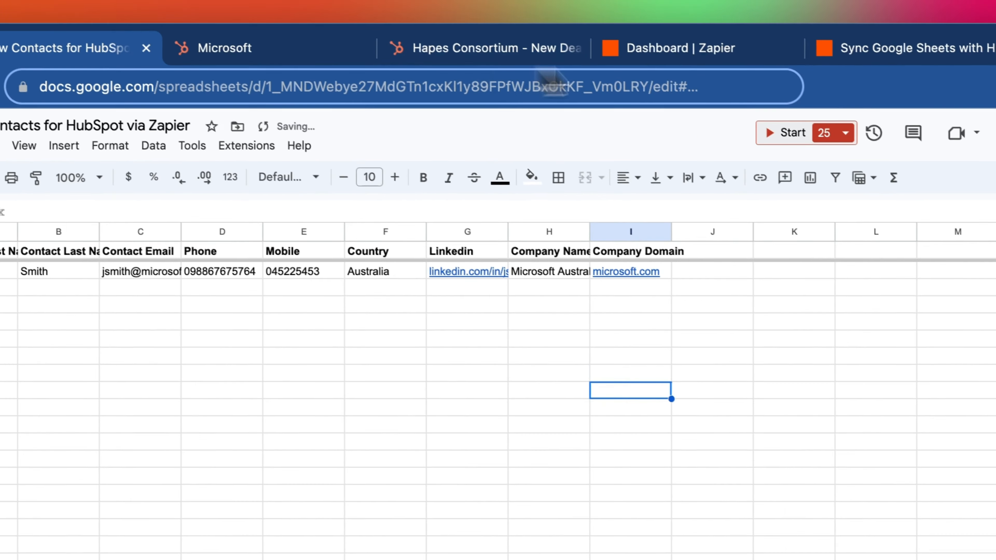
pyautogui.click(843, 25)
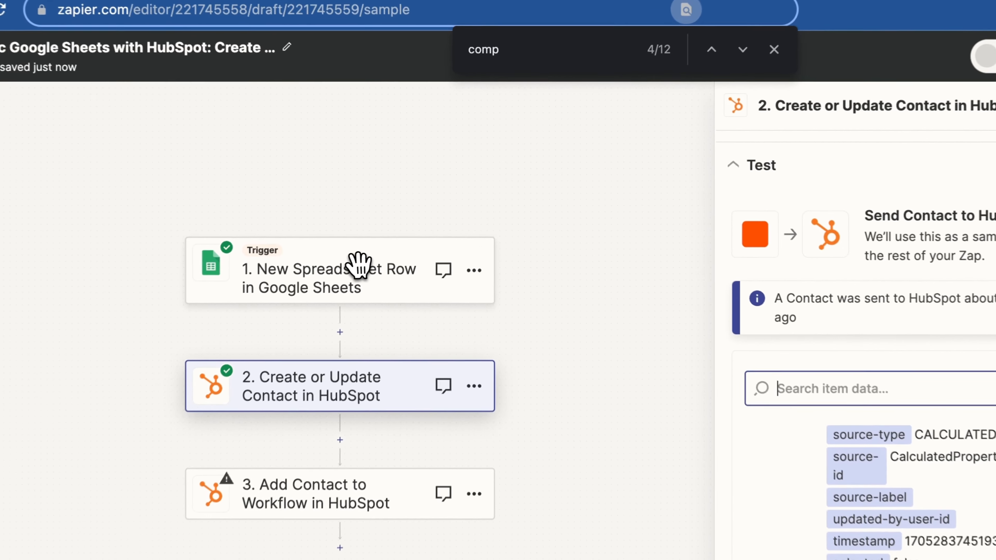
# Find new trigger records and use Spreadsheet Row B (Microsoft Australia) as the sample
pyautogui.click(402, 234)
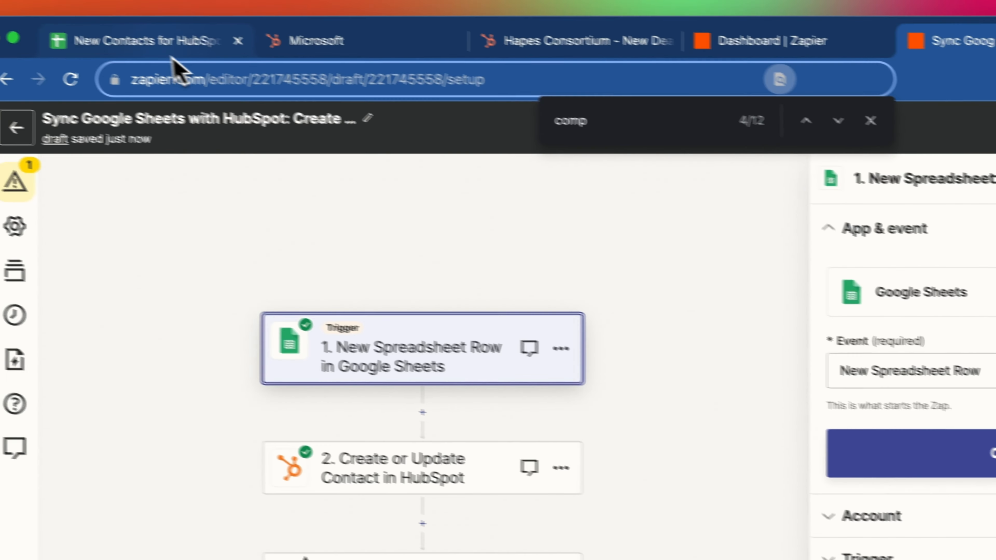
pyautogui.click(172, 53)
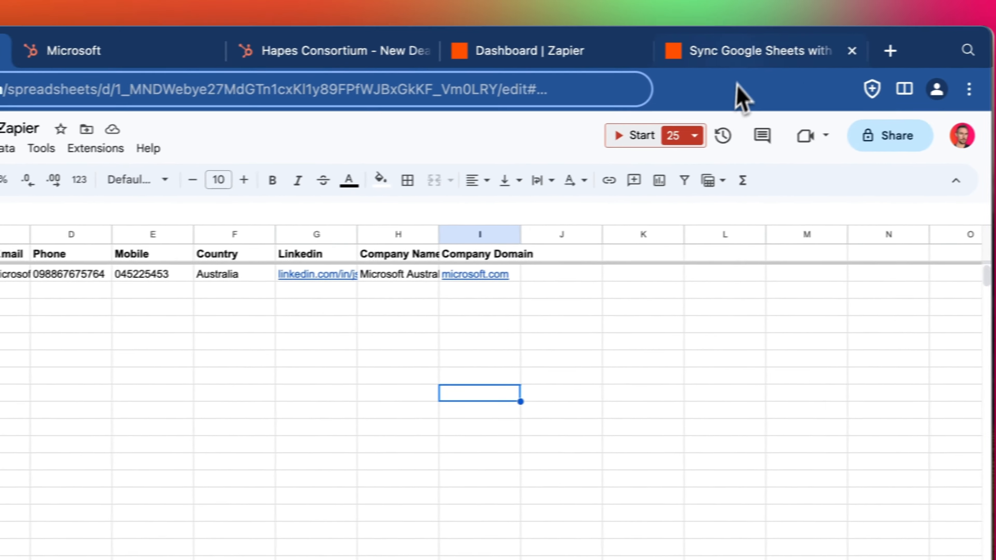
pyautogui.click(858, 42)
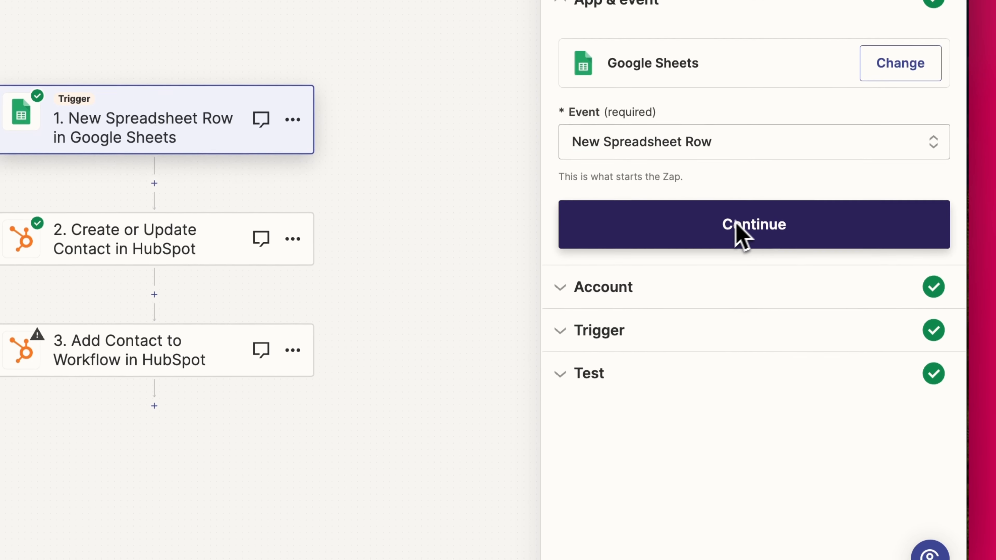
pyautogui.click(781, 230)
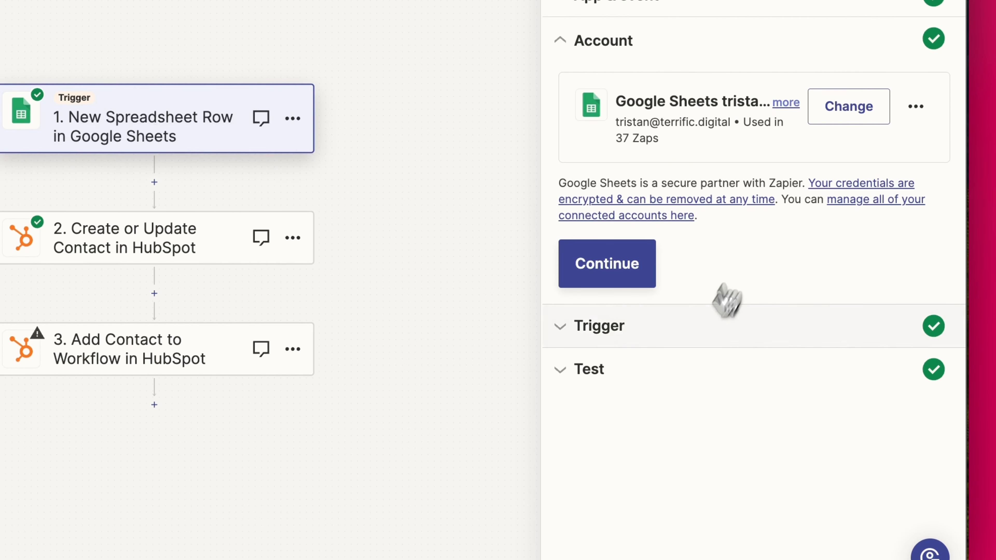
pyautogui.scroll(-3, 686, 349)
pyautogui.click(649, 485)
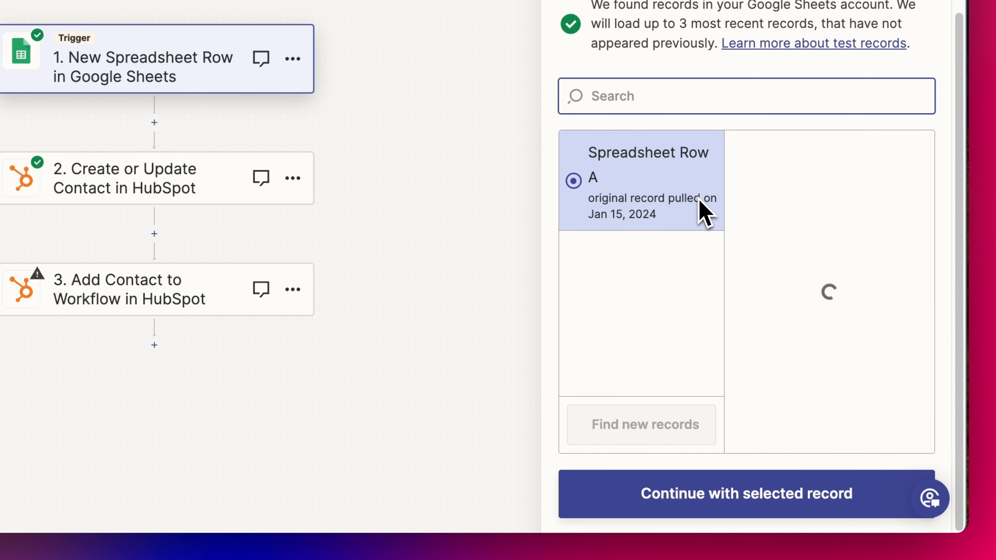
pyautogui.click(696, 205)
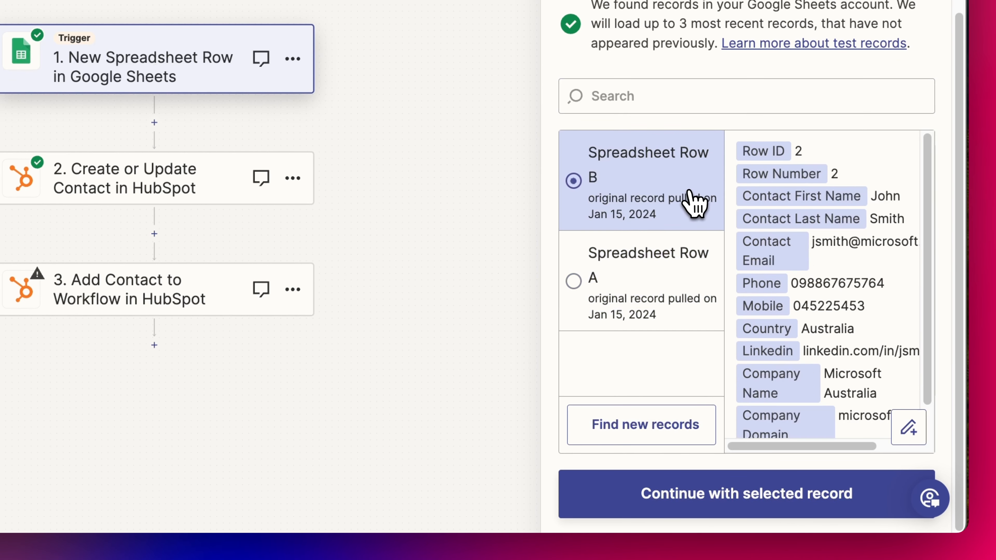
pyautogui.click(775, 498)
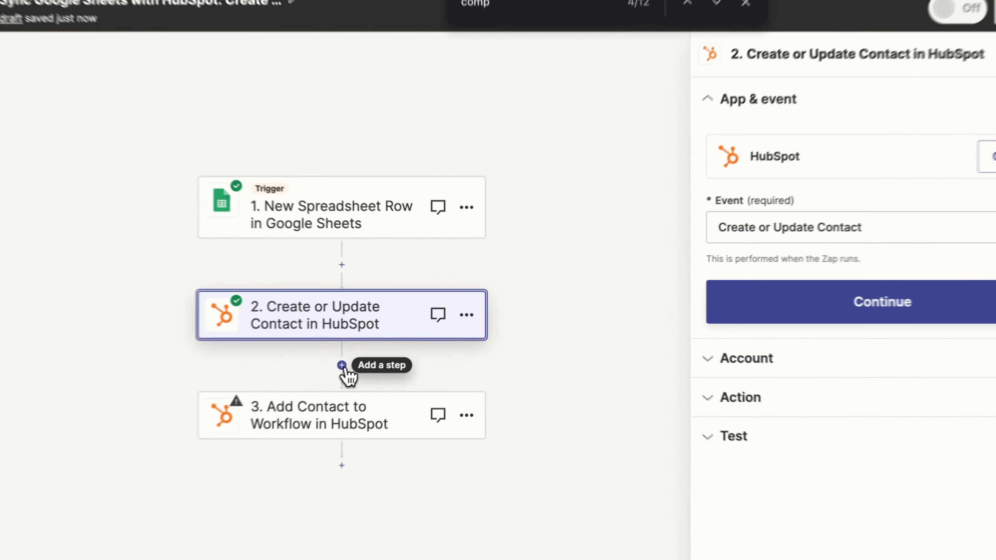
# Add a HubSpot Find Associations step after the contact step, keeping the connected account
pyautogui.click(392, 346)
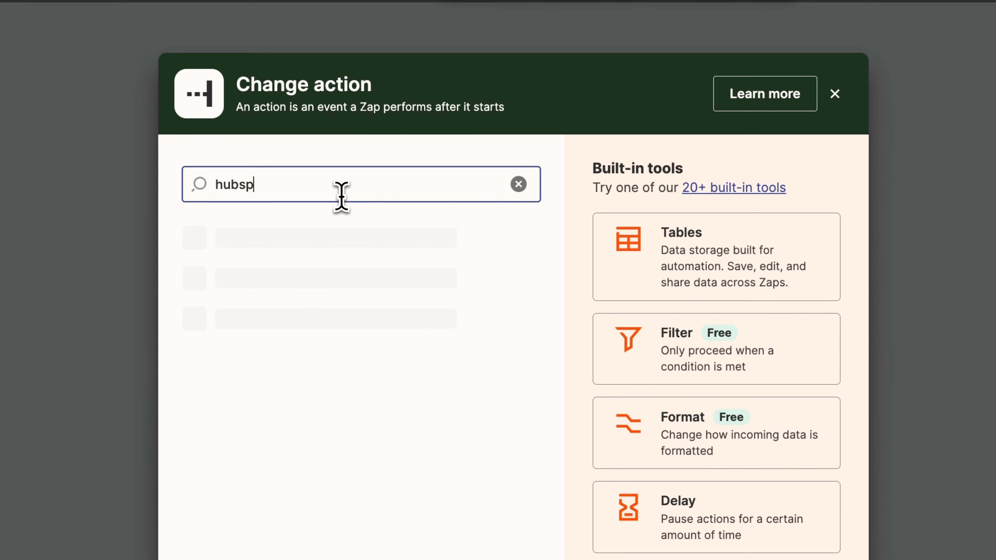
pyautogui.click(304, 349)
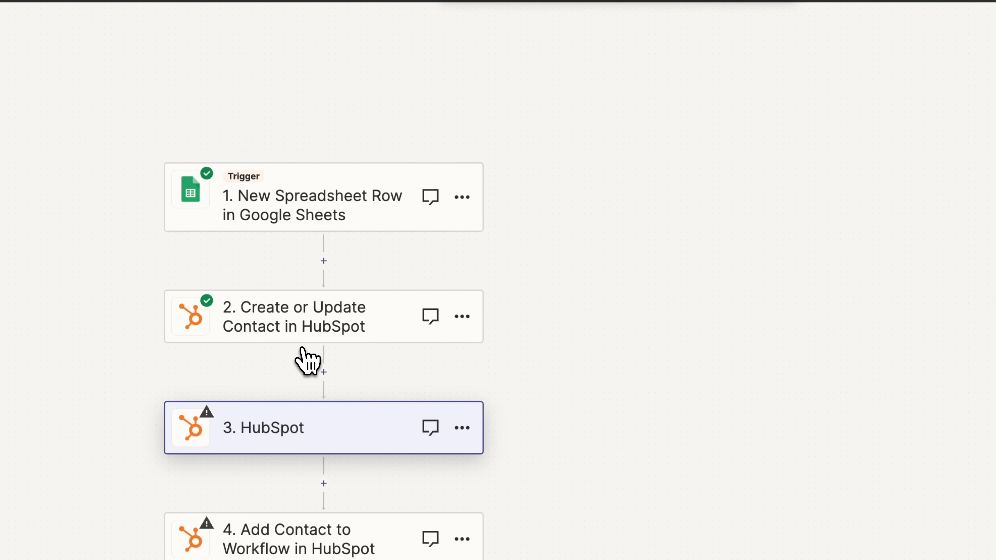
pyautogui.click(890, 222)
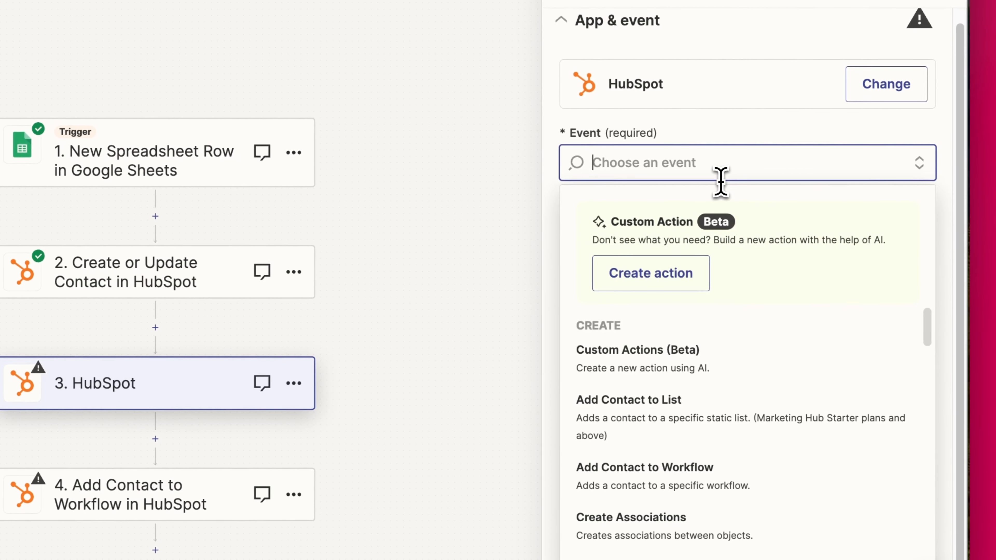
pyautogui.write('ass')
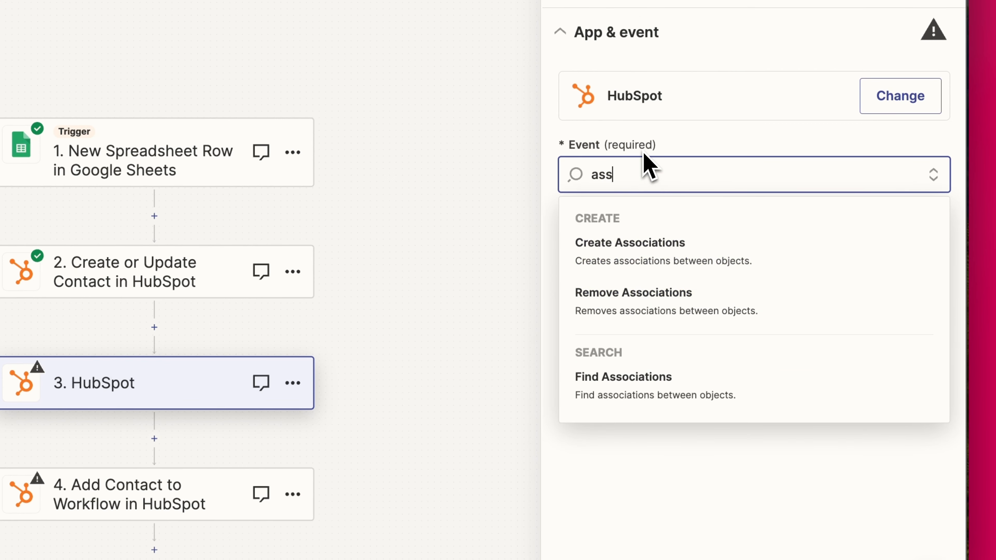
pyautogui.click(649, 375)
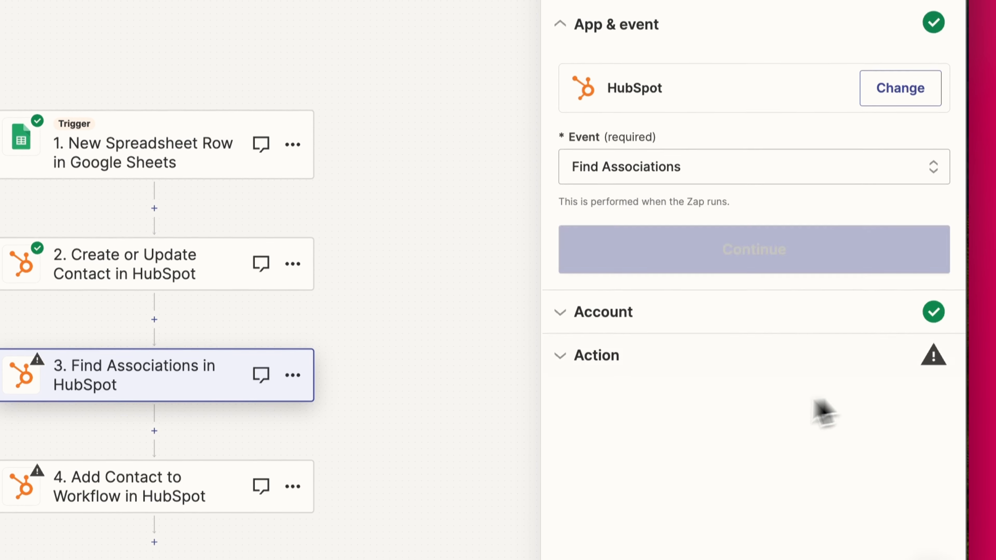
pyautogui.click(741, 238)
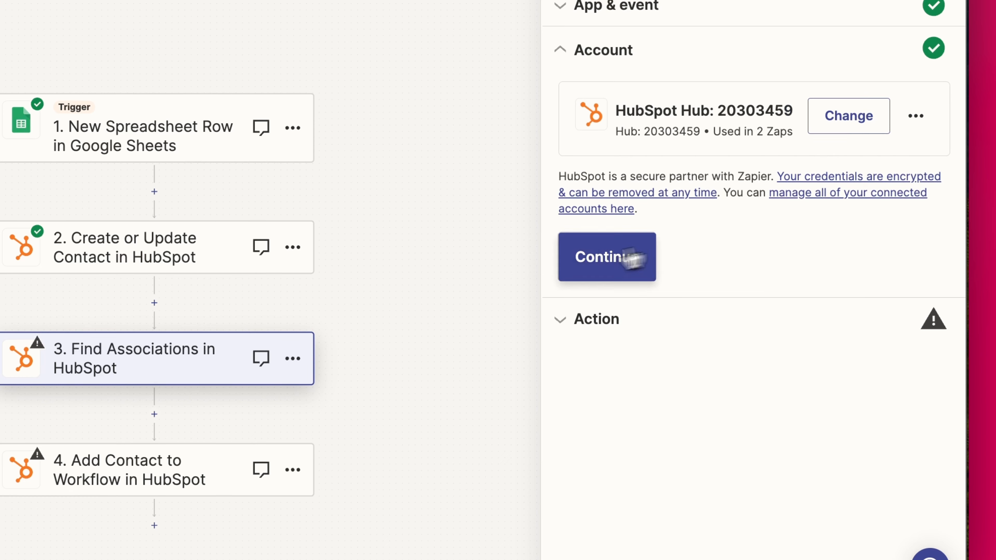
pyautogui.click(632, 259)
# Map the object ID field to step 2's contact Vid 25851
pyautogui.scroll(-5, 819, 234)
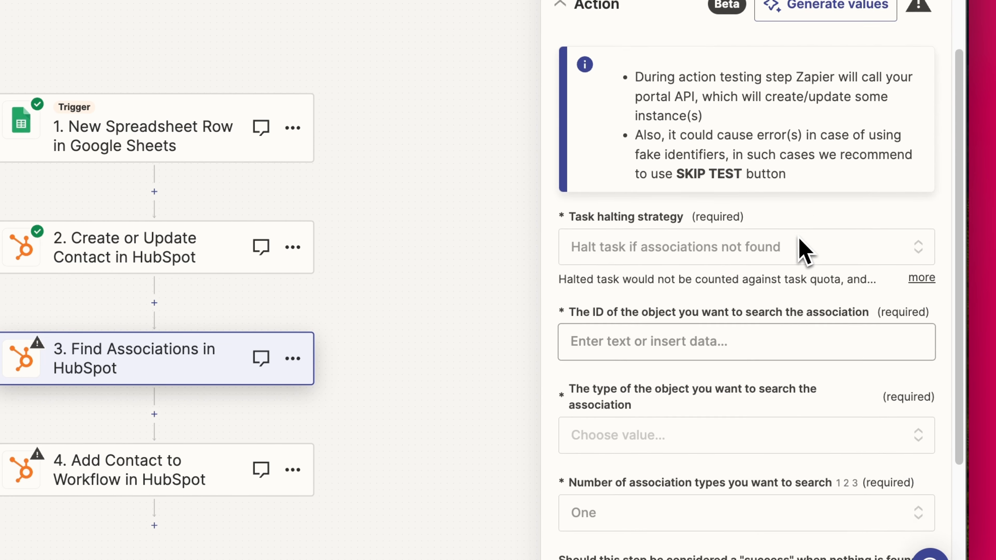
pyautogui.click(621, 270)
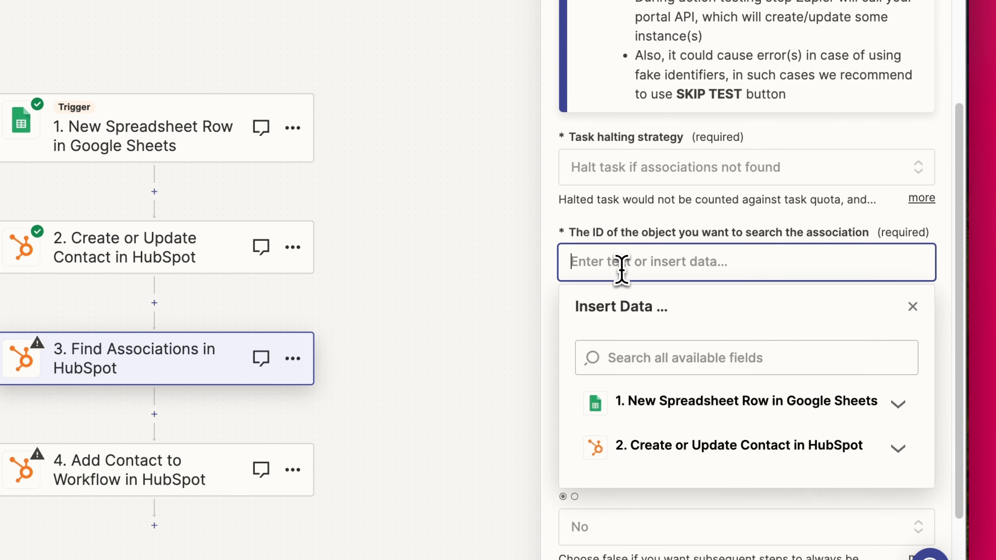
pyautogui.click(685, 447)
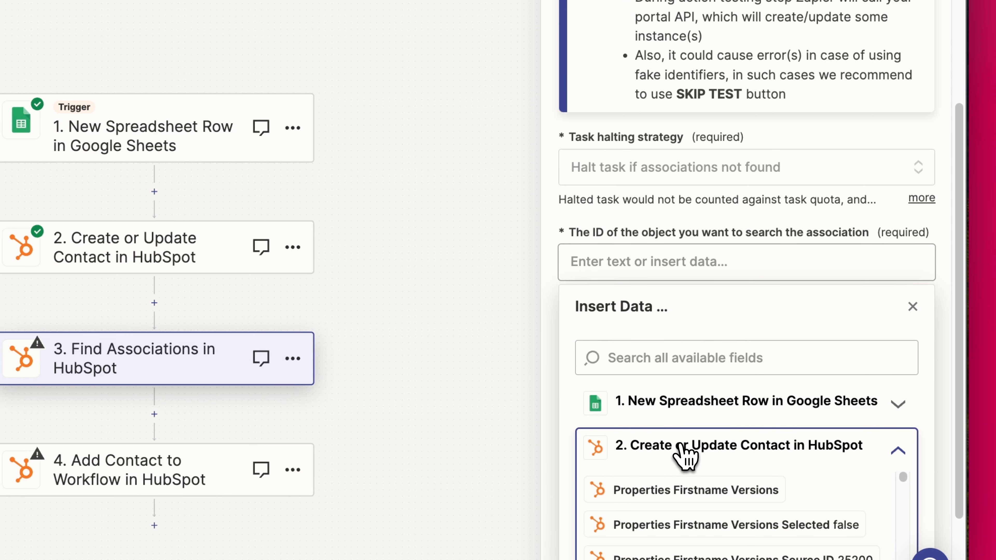
pyautogui.scroll(-3, 685, 455)
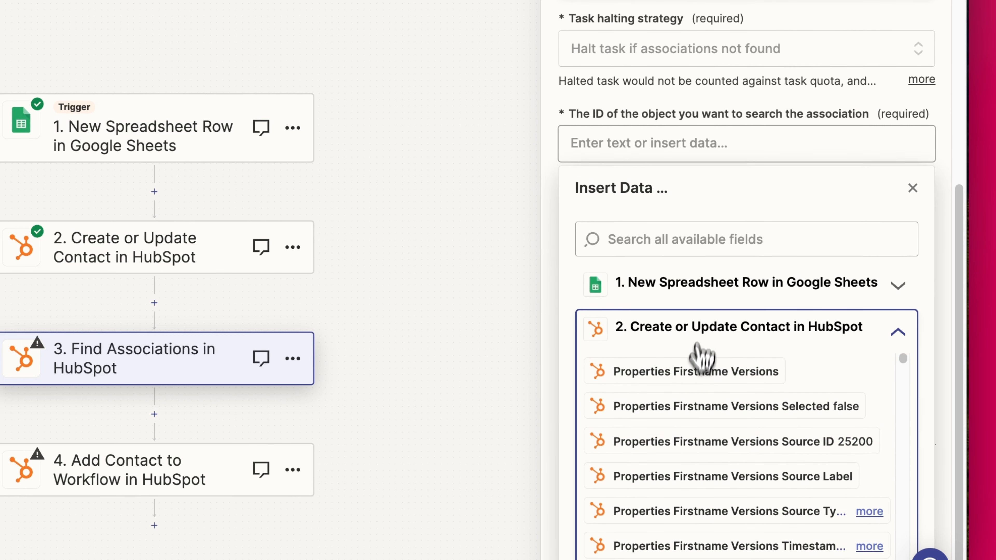
pyautogui.write('id')
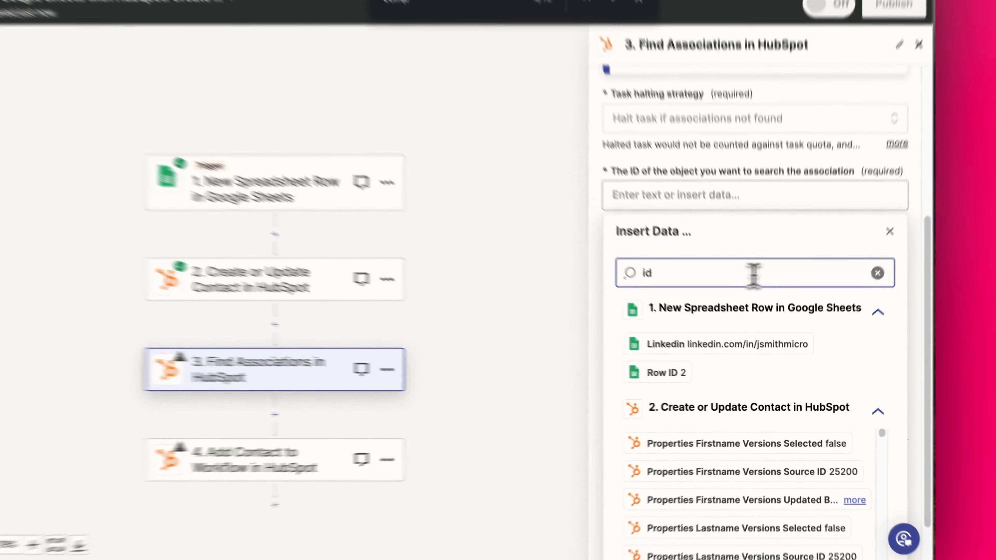
pyautogui.scroll(-5, 772, 450)
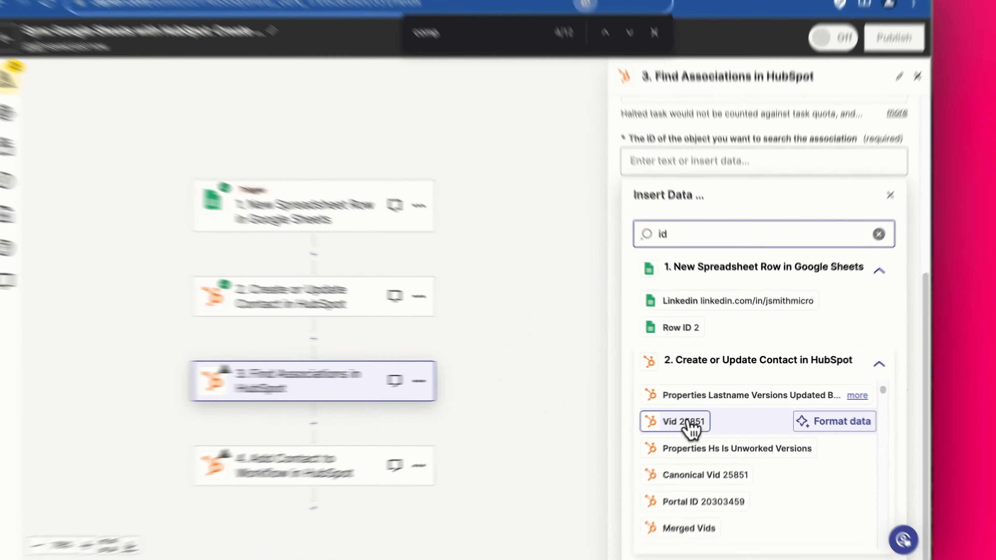
pyautogui.click(697, 415)
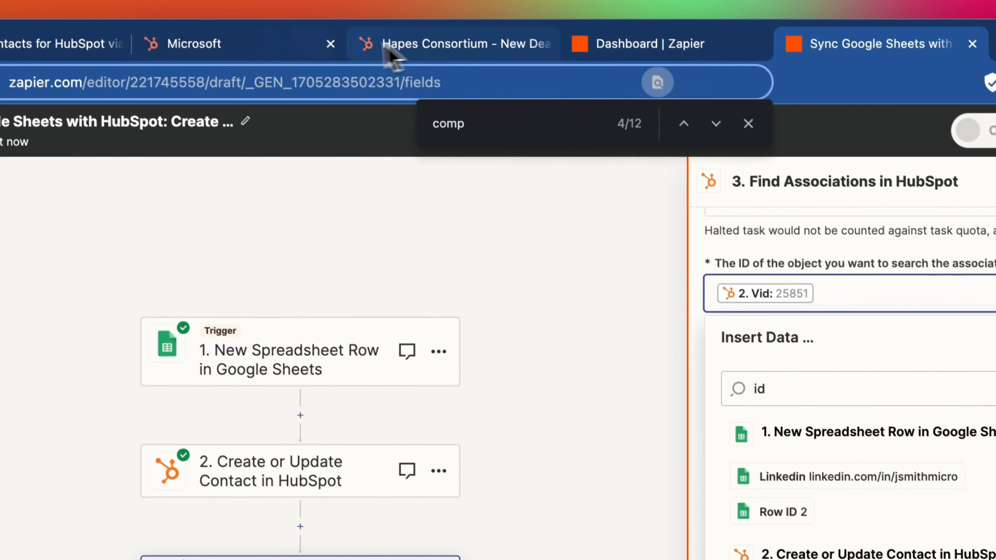
# Open the Microsoft company's associated contact and confirm its record ID 25851 in the URL
pyautogui.click(301, 50)
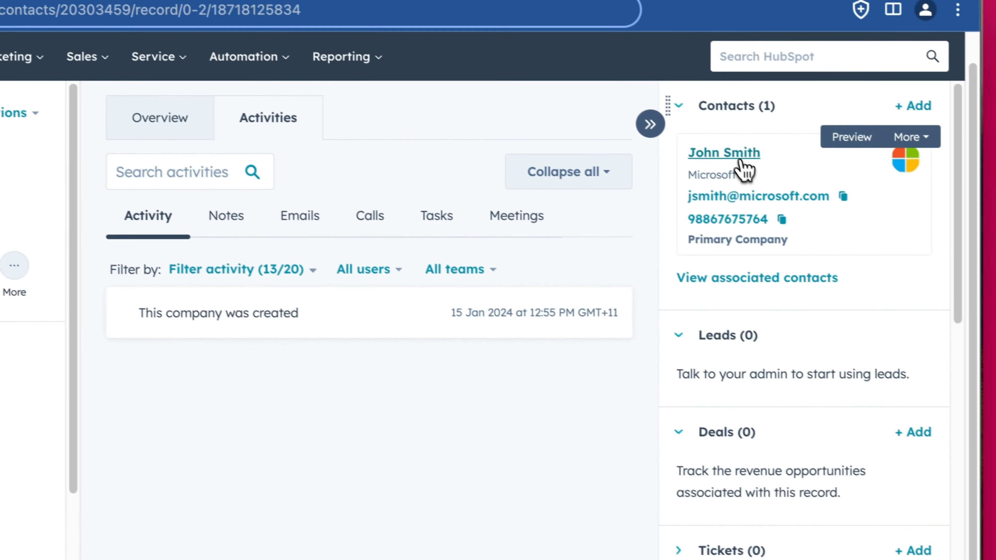
pyautogui.click(941, 234)
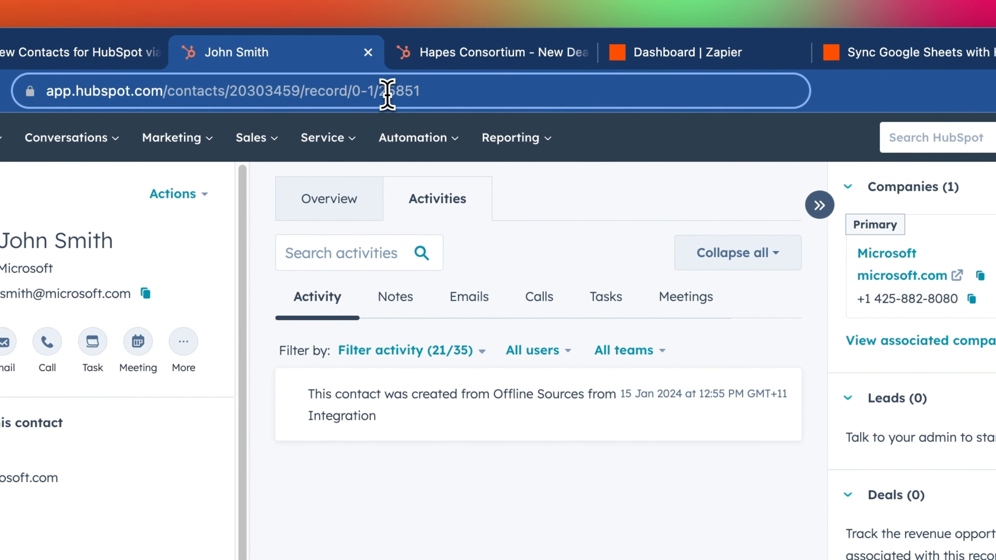
pyautogui.click(370, 87)
pyautogui.moveTo(370, 88); pyautogui.dragTo(424, 92)
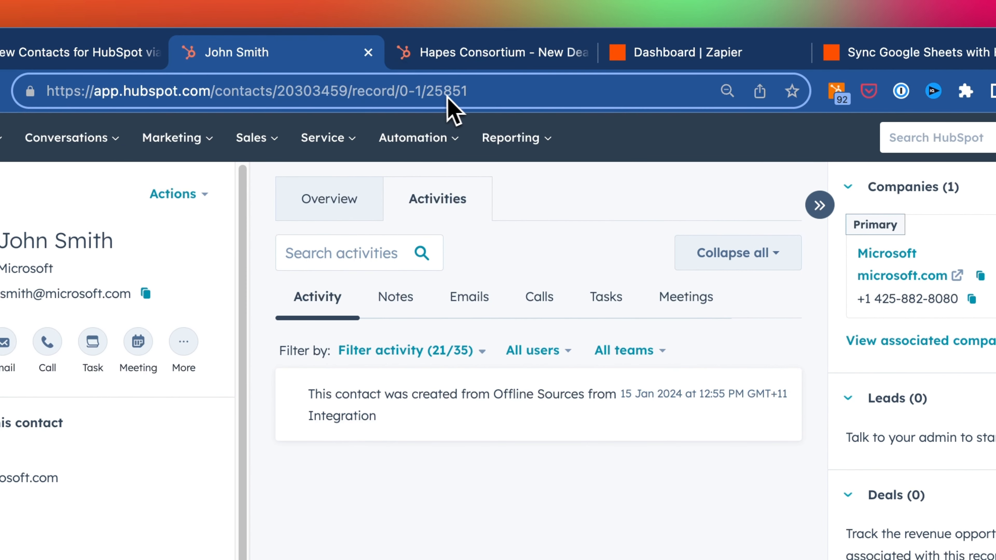
pyautogui.click(894, 52)
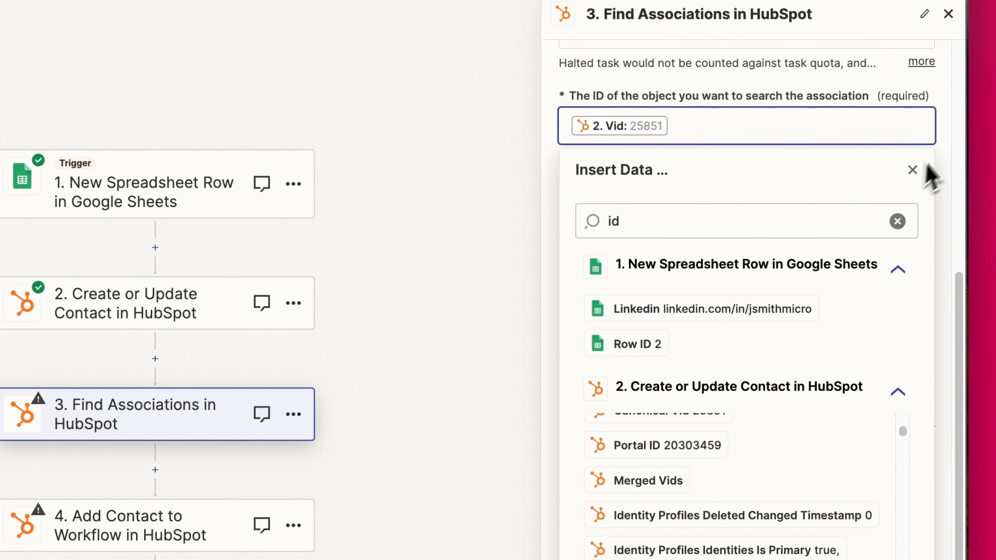
# Set object type to contact and associated object type to company, leaving nothing-found success at No
pyautogui.click(868, 228)
pyautogui.scroll(-2, 763, 245)
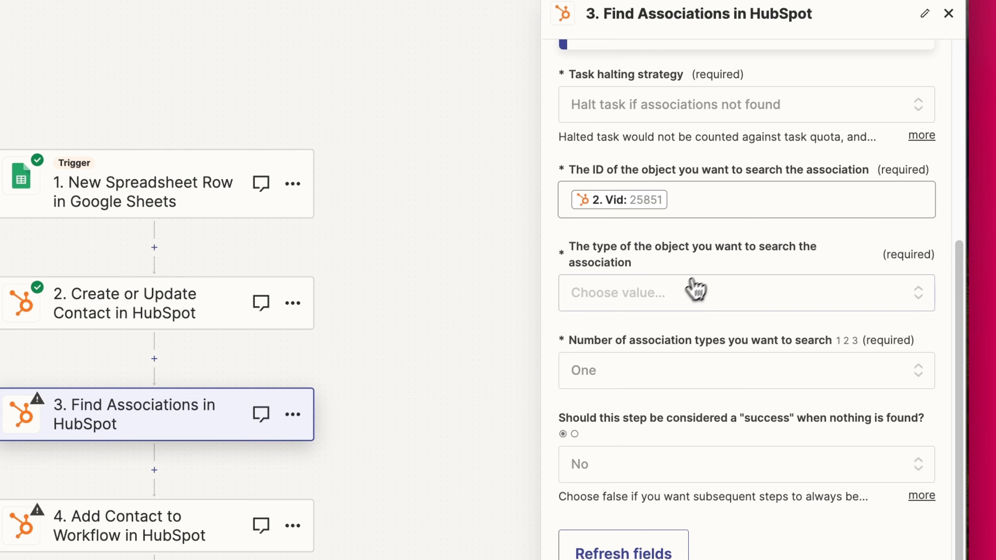
pyautogui.click(694, 291)
pyautogui.click(635, 473)
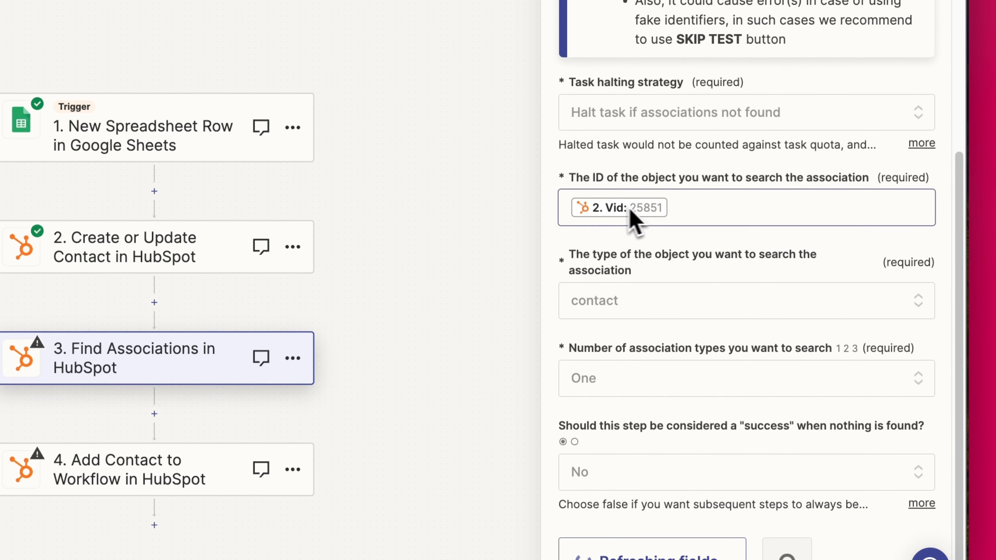
pyautogui.scroll(-2, 631, 290)
pyautogui.scroll(-3, 670, 416)
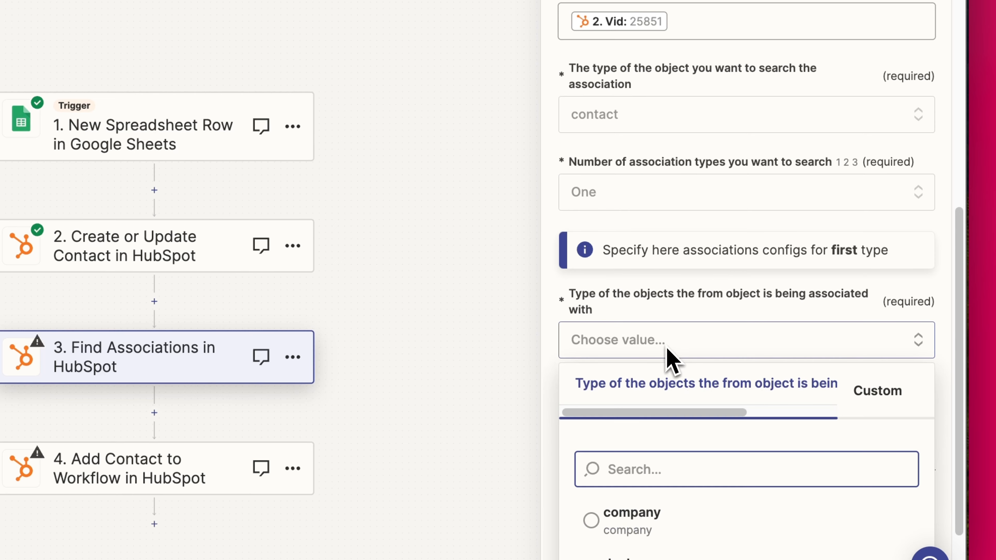
pyautogui.click(654, 508)
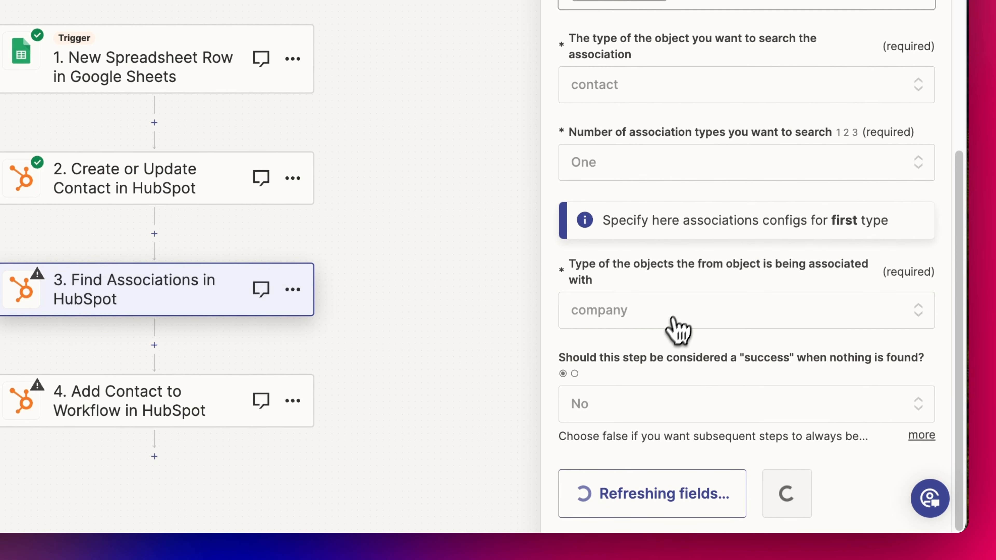
pyautogui.scroll(-2, 666, 349)
pyautogui.click(628, 376)
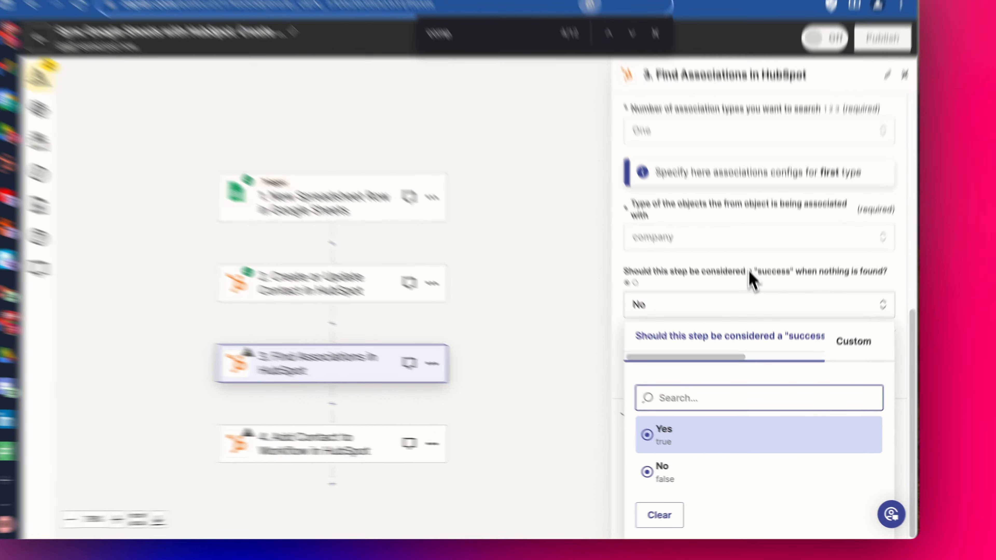
pyautogui.click(755, 298)
pyautogui.click(747, 475)
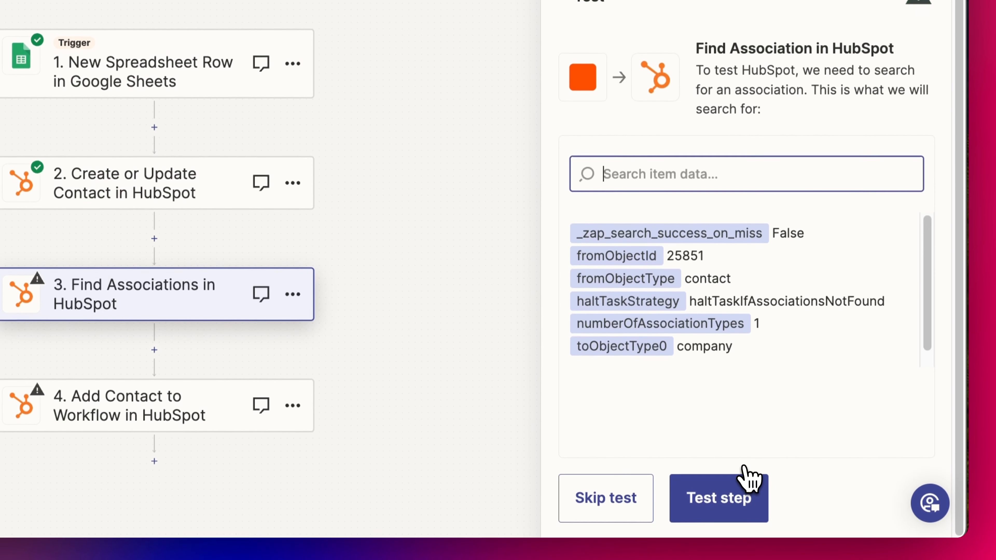
pyautogui.click(732, 530)
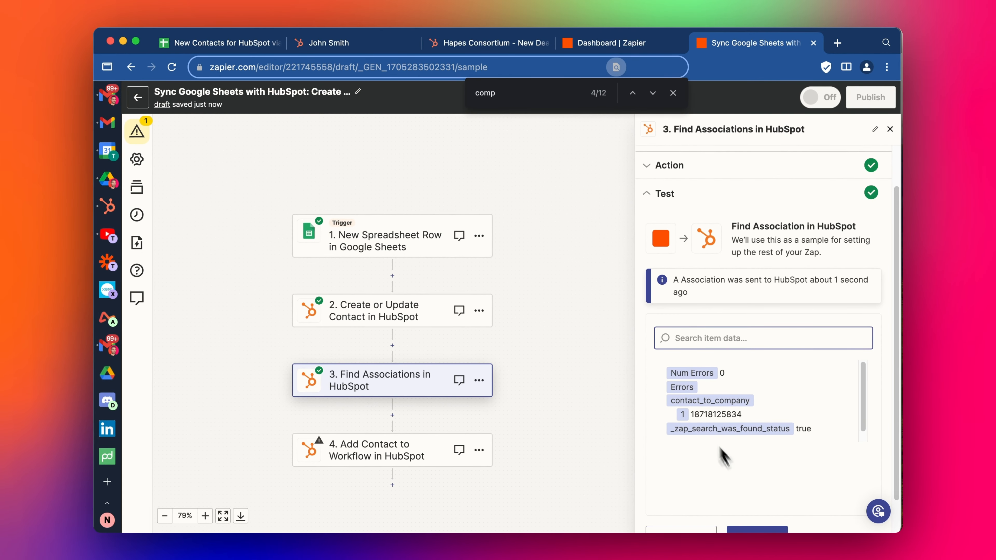
pyautogui.doubleClick(716, 414)
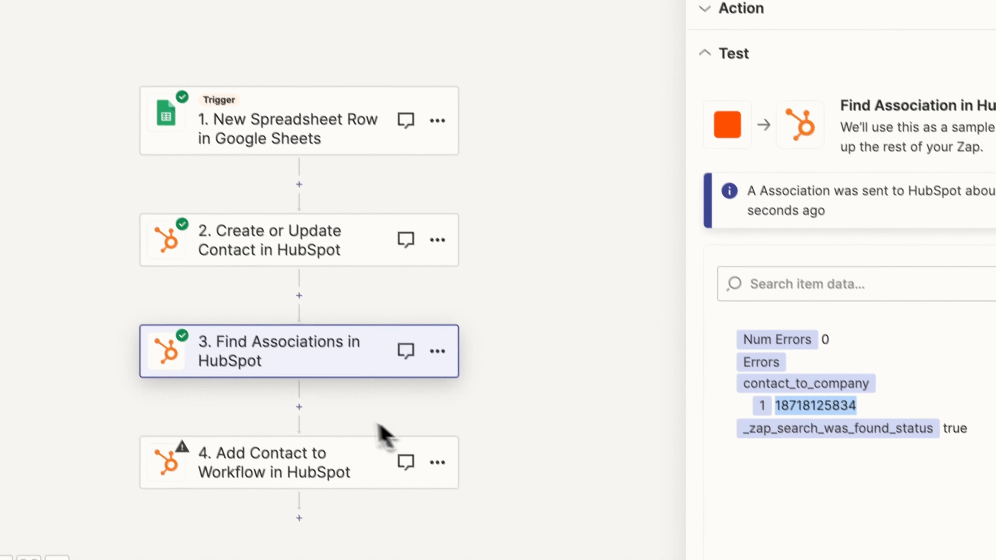
# Insert a HubSpot step with the Update Company event after Find Associations
pyautogui.click(296, 403)
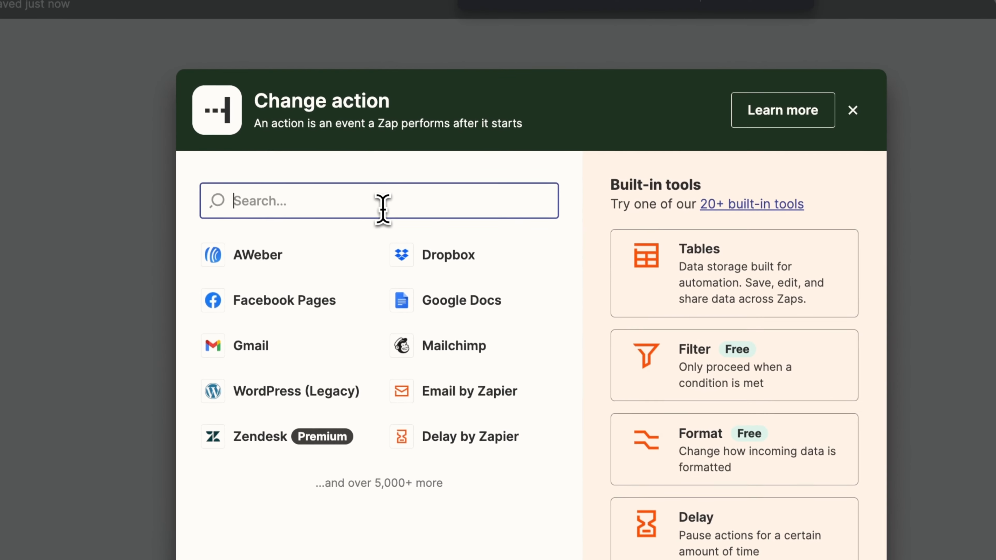
pyautogui.write('hubs')
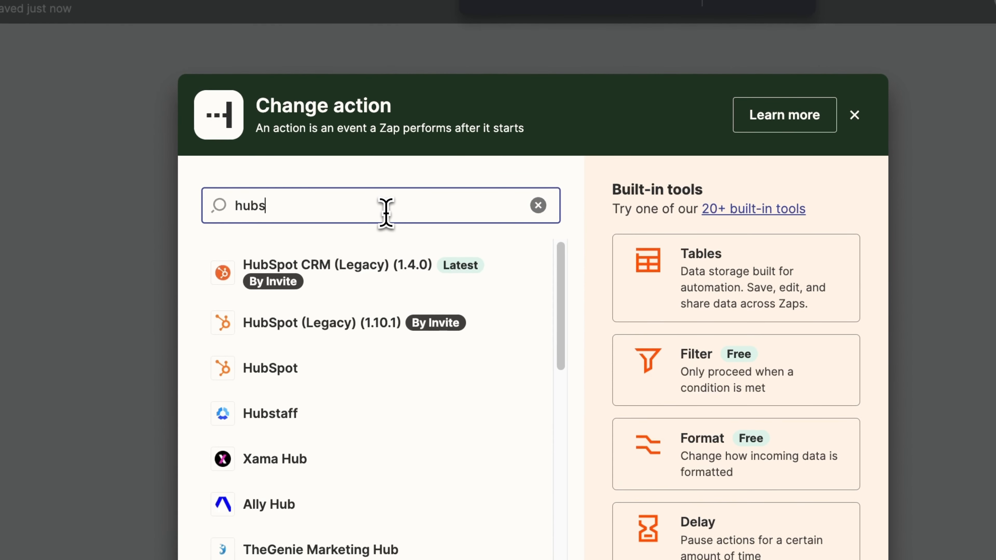
pyautogui.click(365, 364)
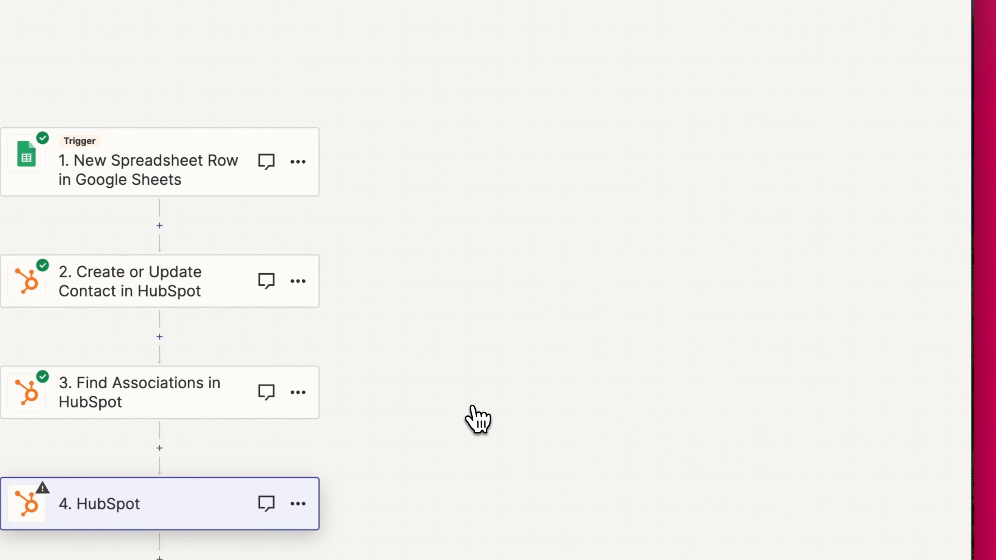
pyautogui.click(665, 182)
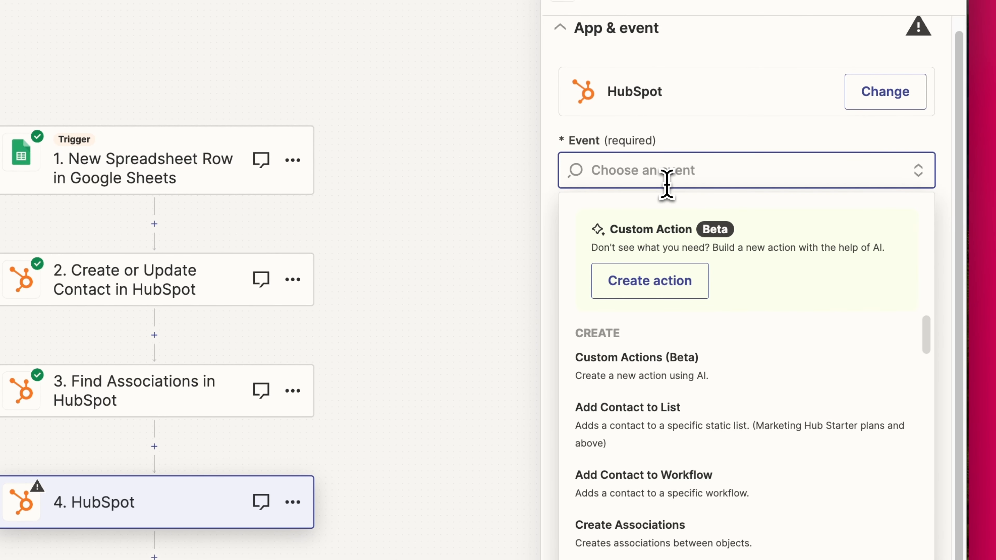
pyautogui.write('comp')
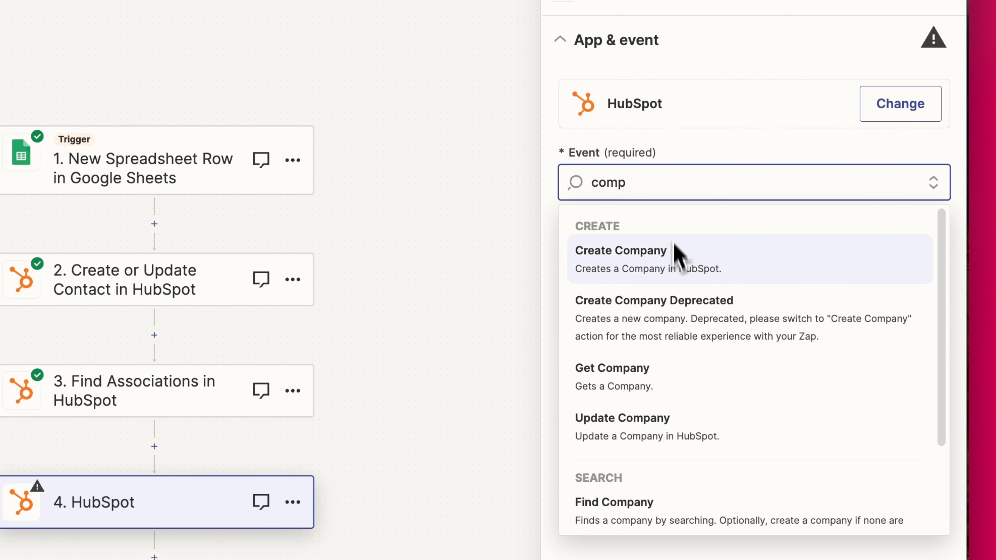
pyautogui.click(632, 428)
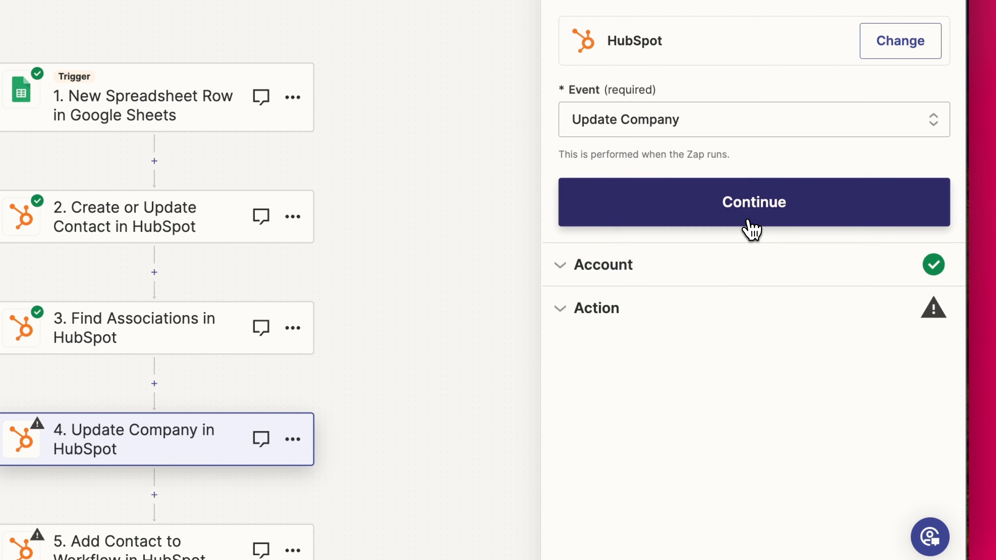
pyautogui.click(748, 220)
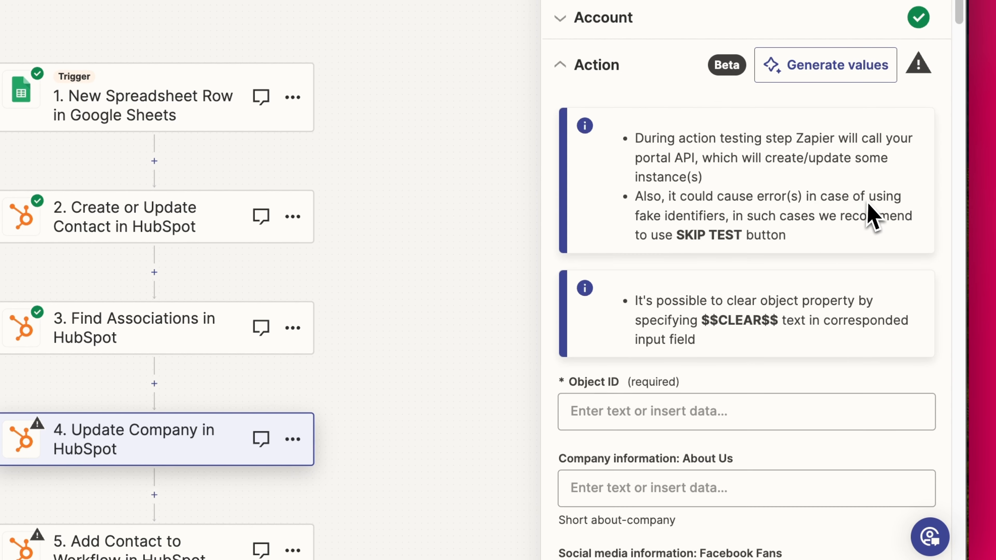
pyautogui.scroll(-5, 867, 278)
pyautogui.click(641, 186)
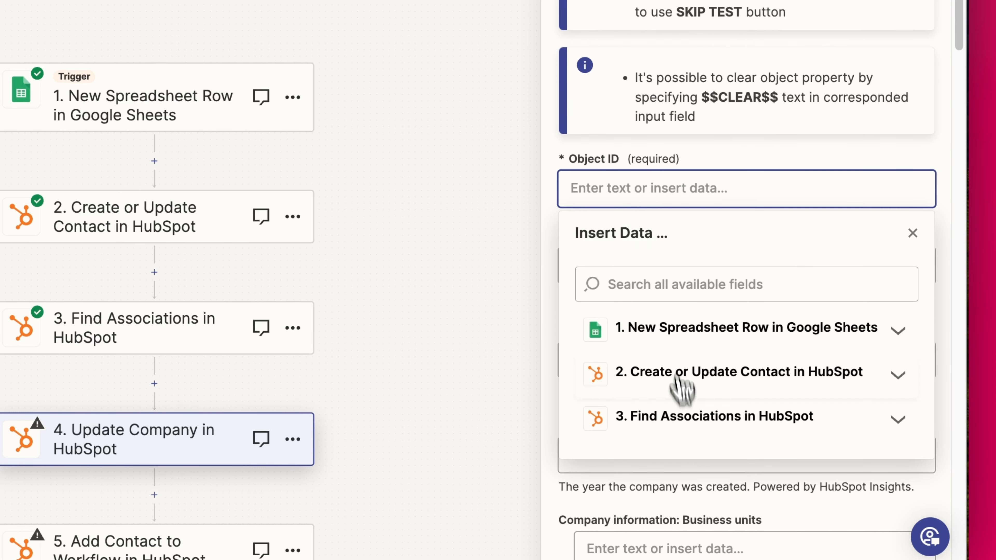
pyautogui.click(683, 416)
pyautogui.scroll(-3, 690, 428)
pyautogui.click(702, 492)
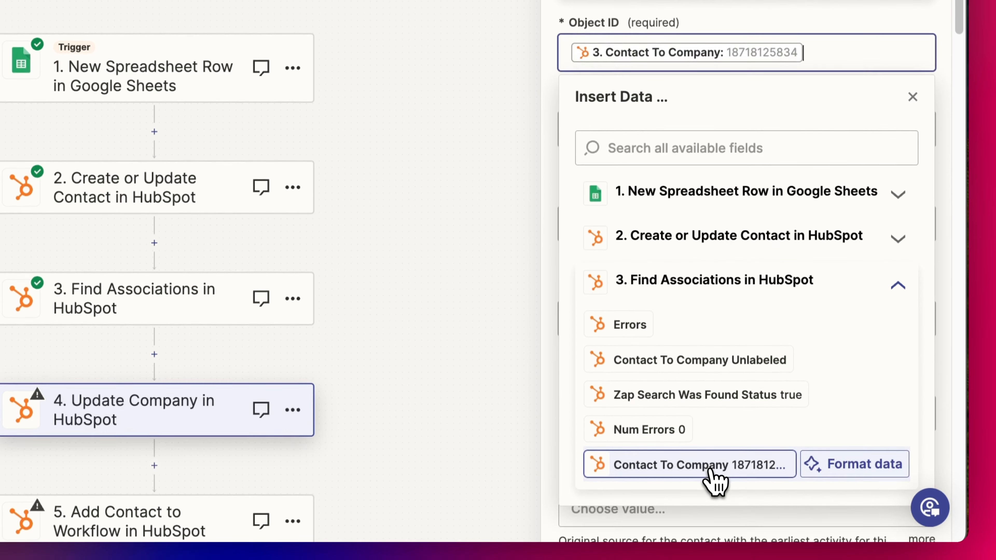
pyautogui.click(947, 59)
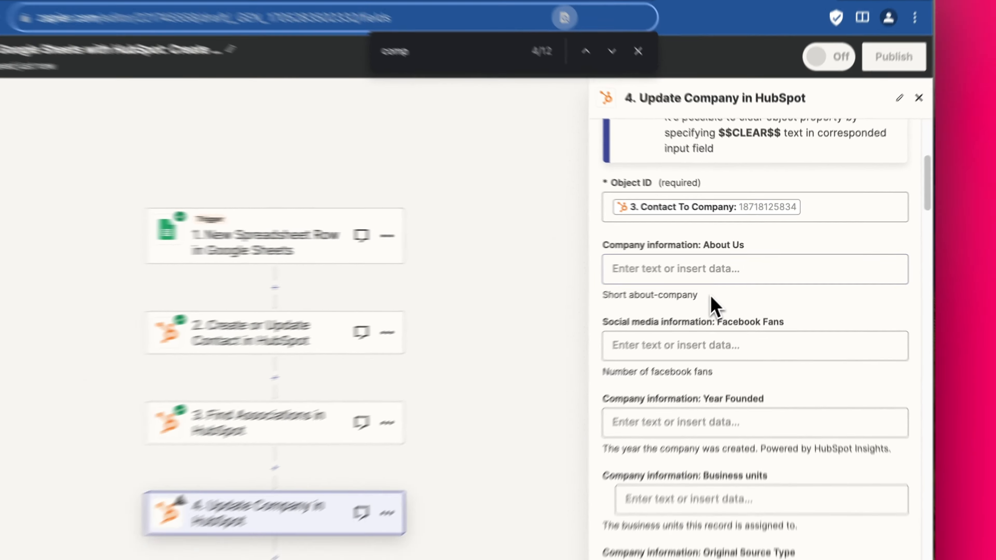
# Map Company name to the sheet's Company Name value (Microsoft Australia) and continue
pyautogui.press('super+f')
pyautogui.write('name')
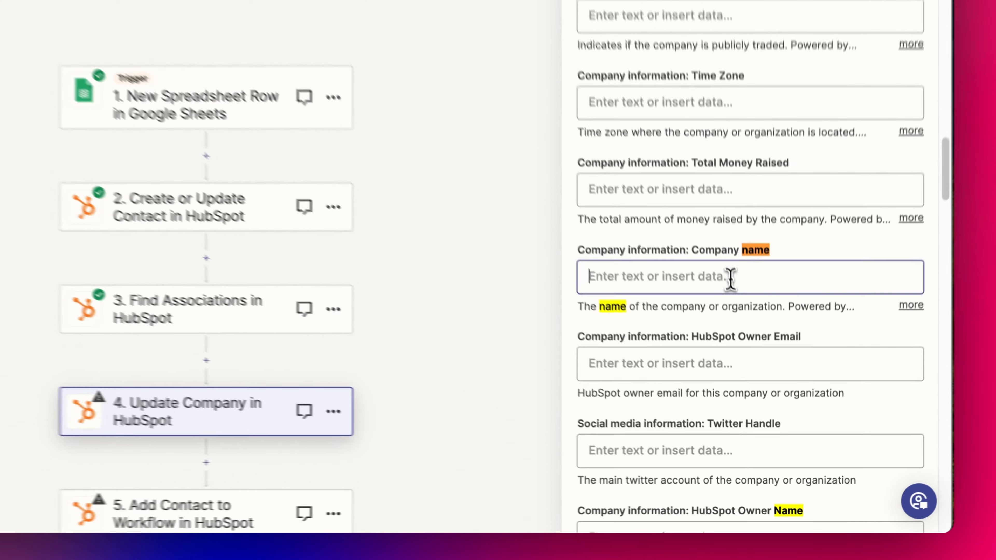
pyautogui.click(758, 365)
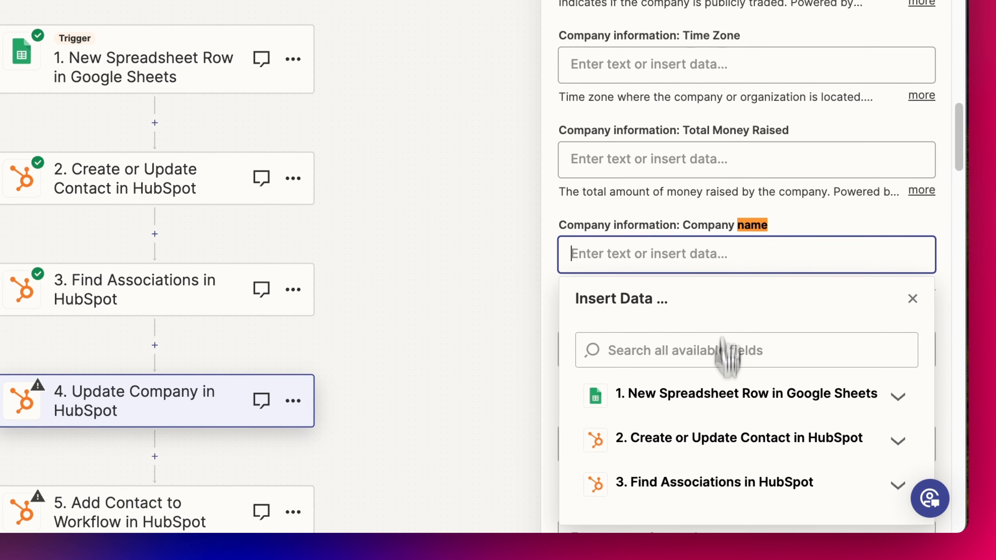
pyautogui.scroll(-10, 734, 345)
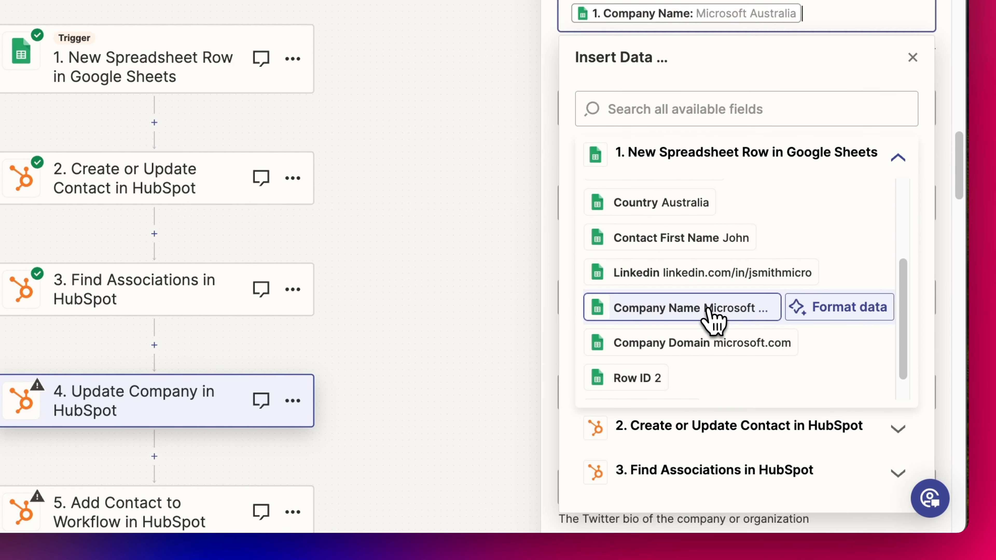
pyautogui.click(939, 138)
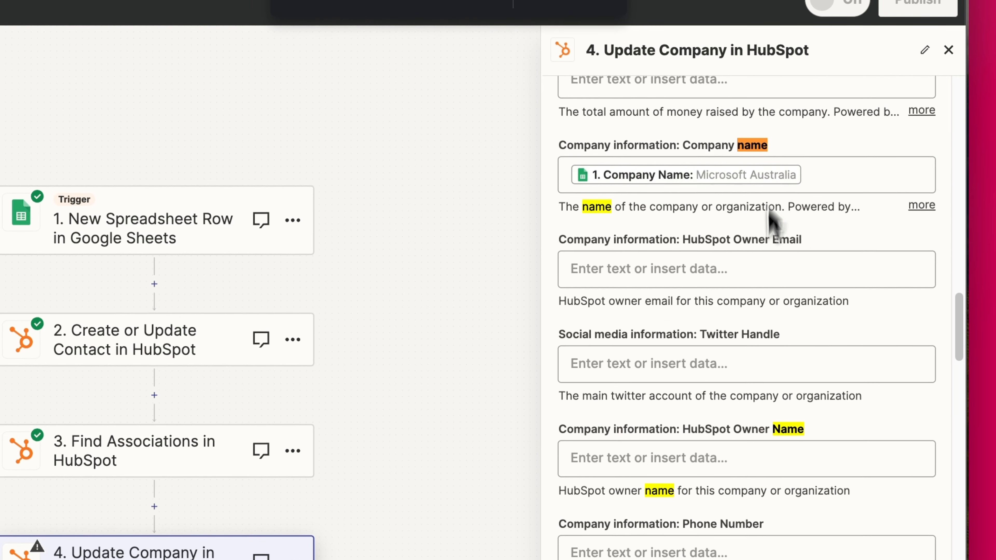
pyautogui.scroll(-1, 762, 318)
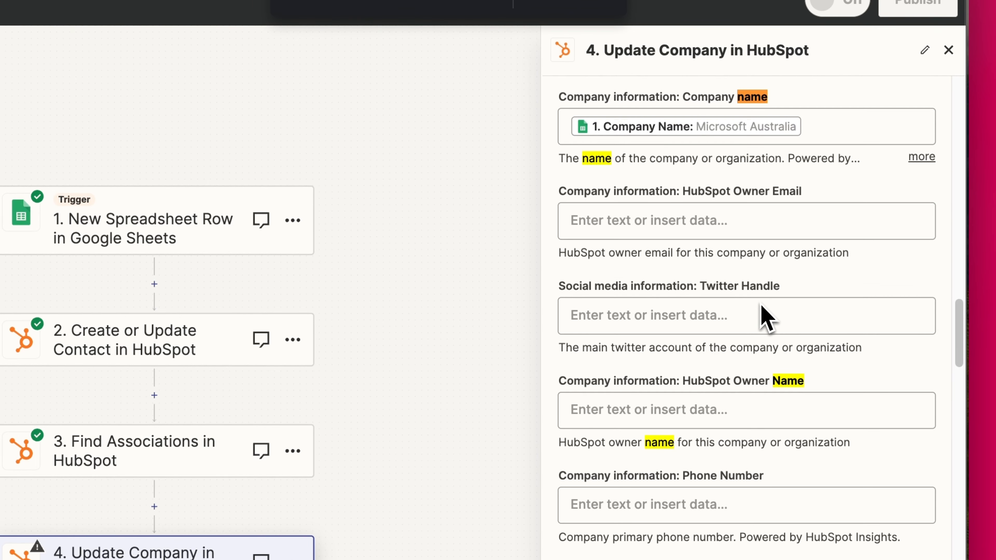
pyautogui.click(777, 415)
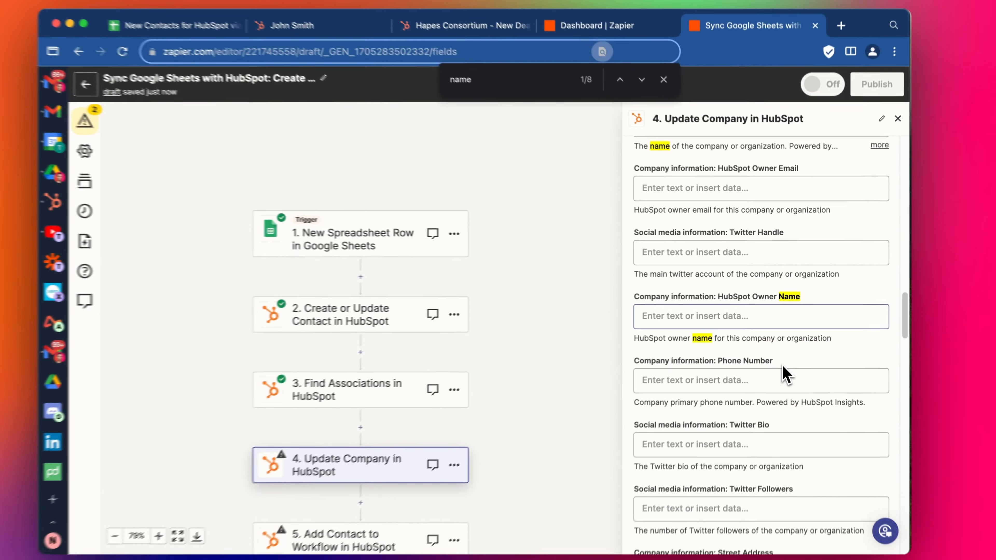
pyautogui.scroll(-10, 783, 375)
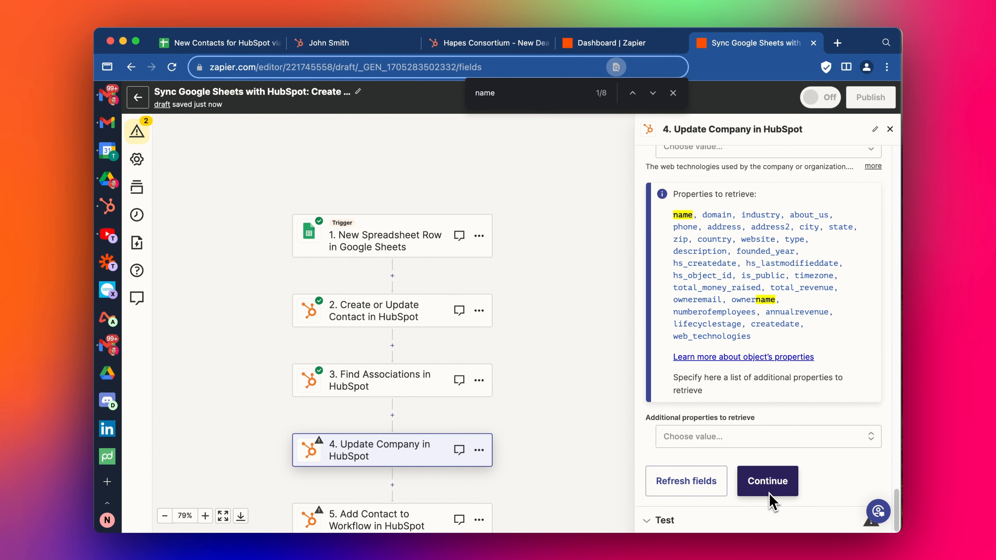
pyautogui.scroll(2, 722, 231)
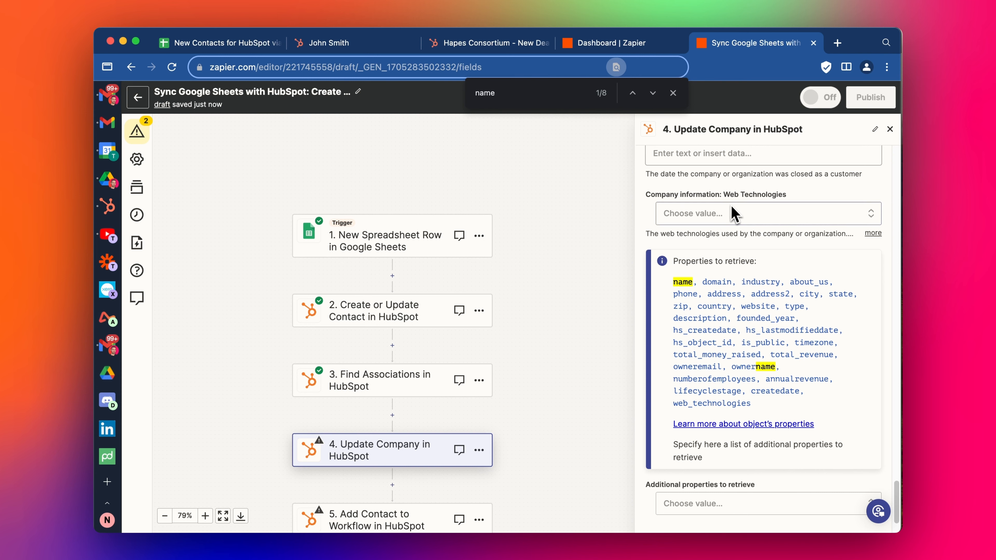
pyautogui.scroll(-2, 734, 214)
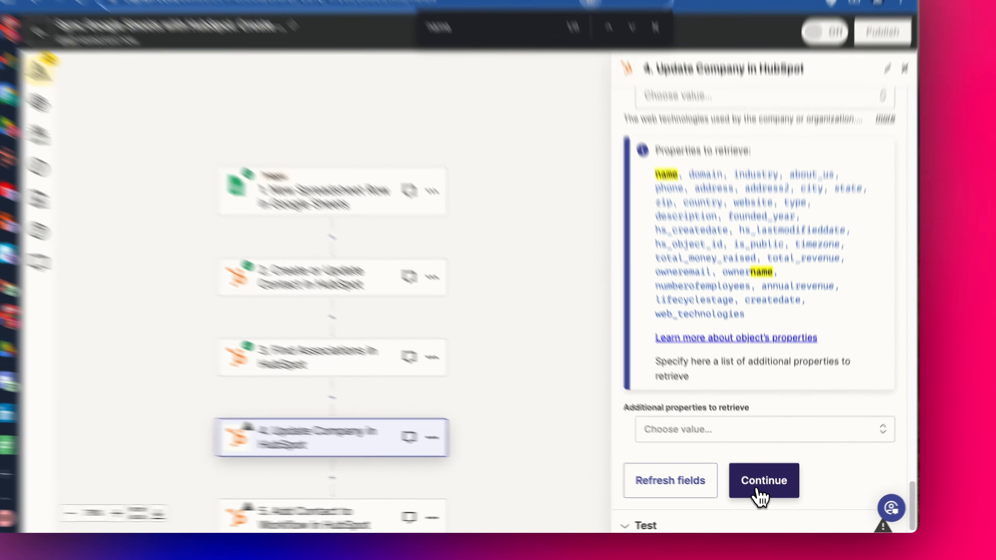
pyautogui.click(764, 486)
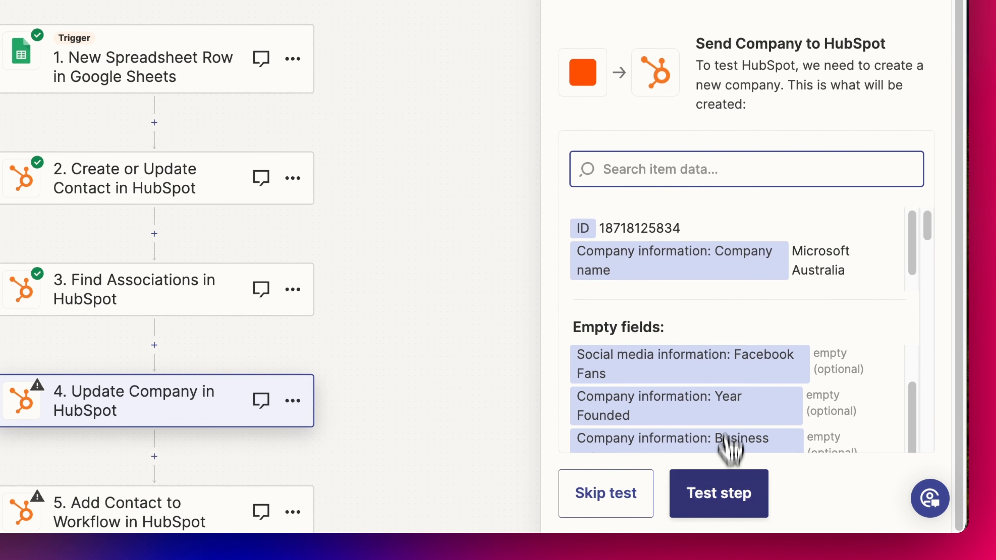
# Run the Update Company test, sending the Microsoft Australia rename to HubSpot
pyautogui.click(726, 505)
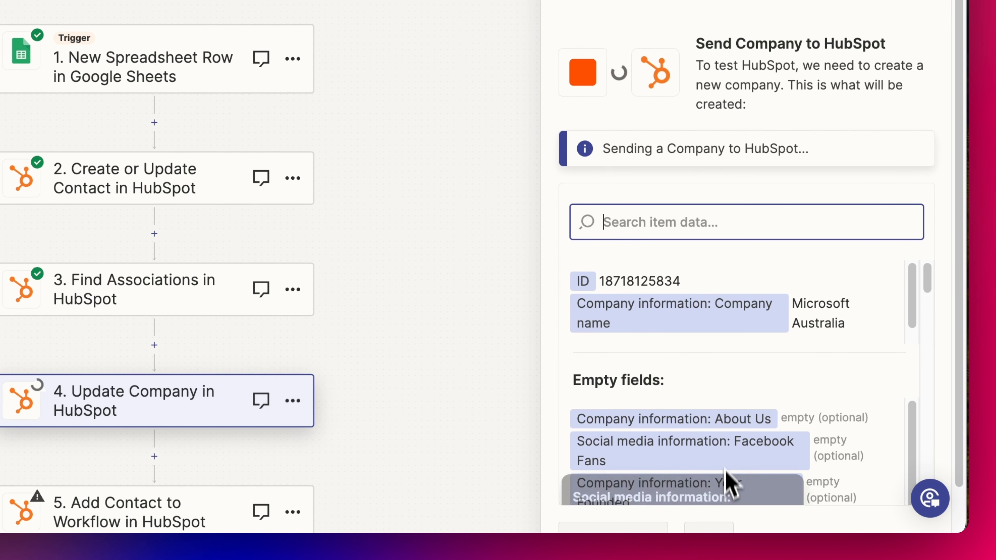
pyautogui.scroll(-2, 724, 469)
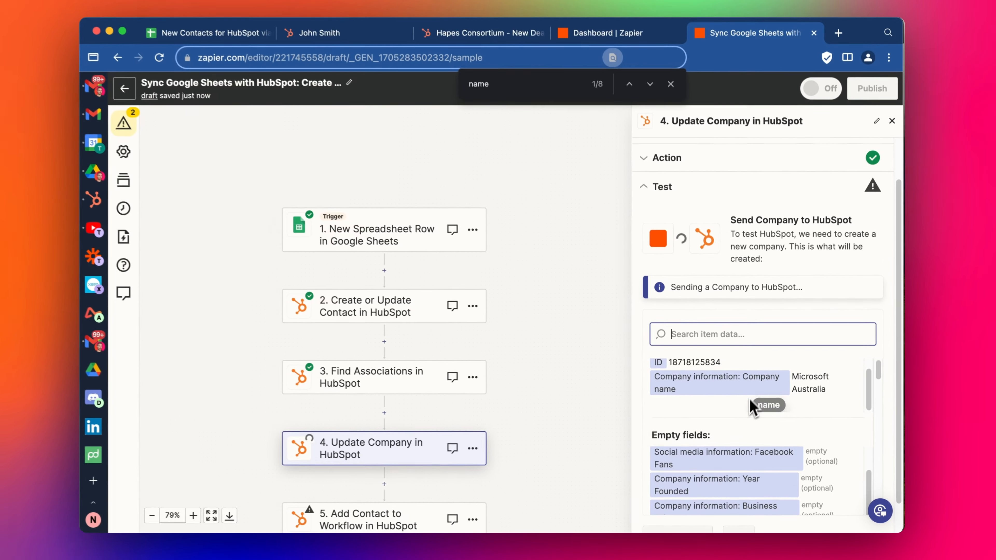
pyautogui.scroll(-5, 725, 313)
pyautogui.scroll(-2, 750, 310)
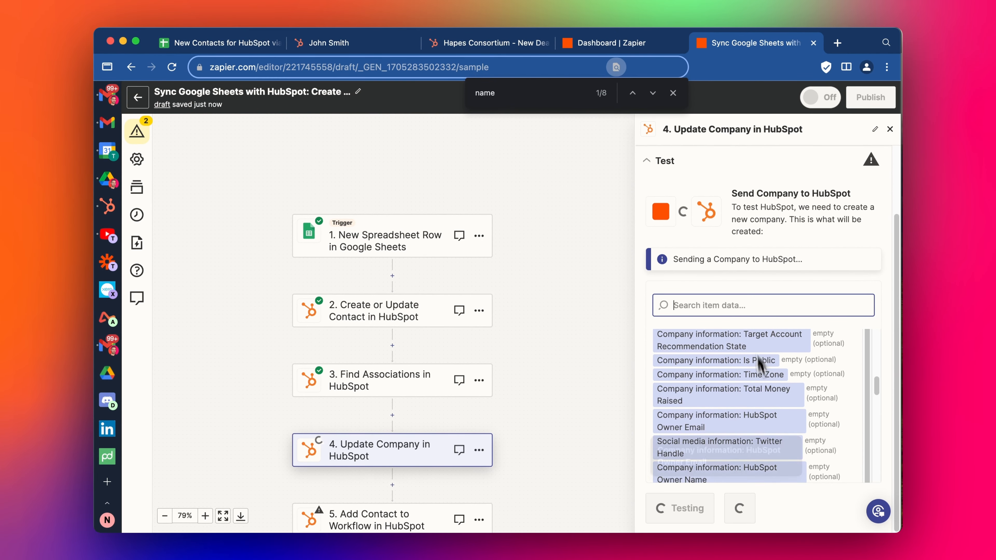
# Delete the Add Contact to Workflow step and bring up the sample contact in HubSpot
pyautogui.click(789, 510)
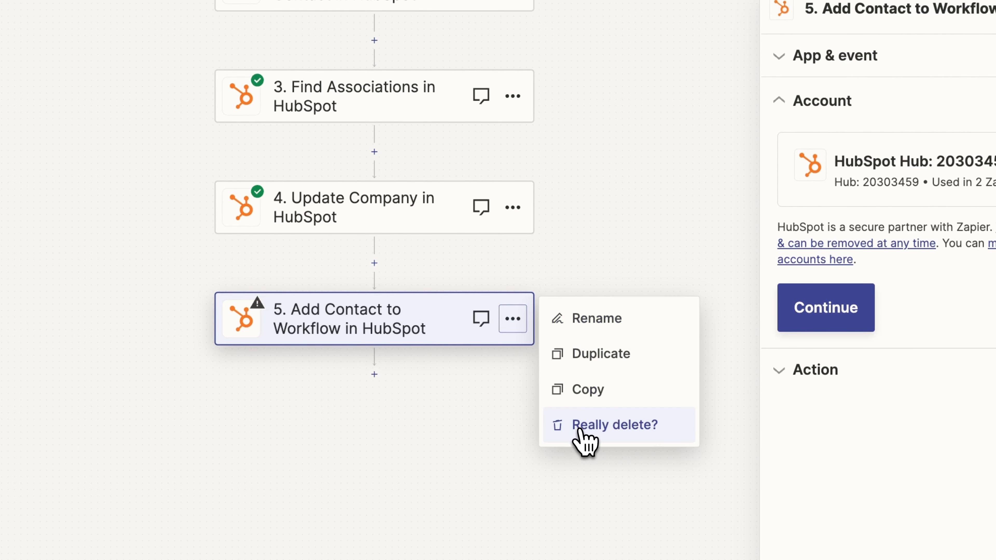
pyautogui.click(585, 431)
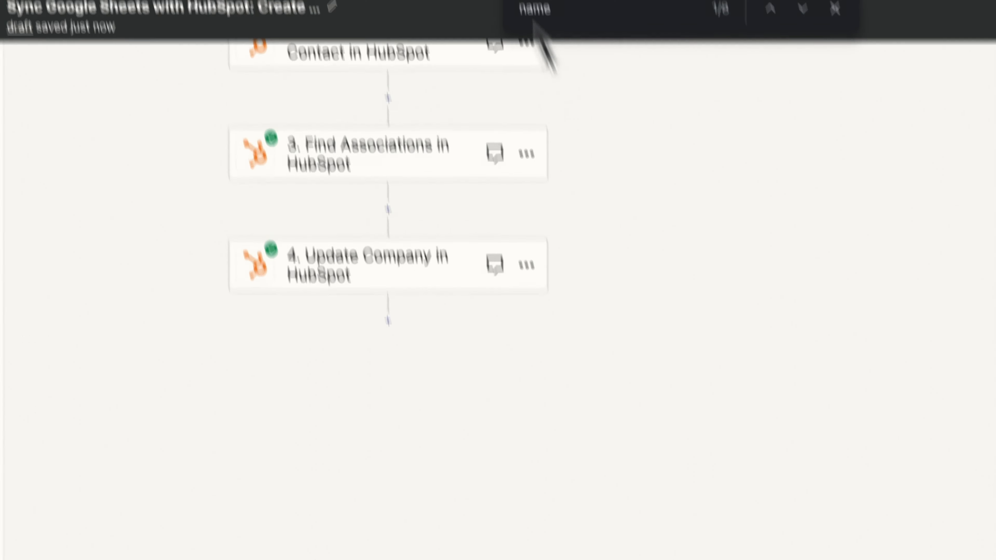
pyautogui.click(394, 56)
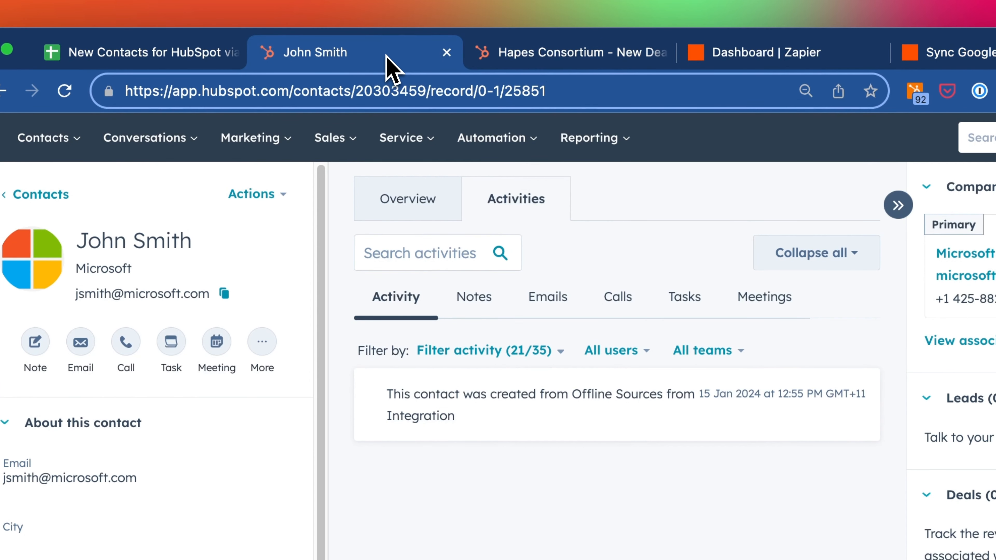
# Reload the test contact and check that its associated company is now Microsoft Australia
pyautogui.click(64, 91)
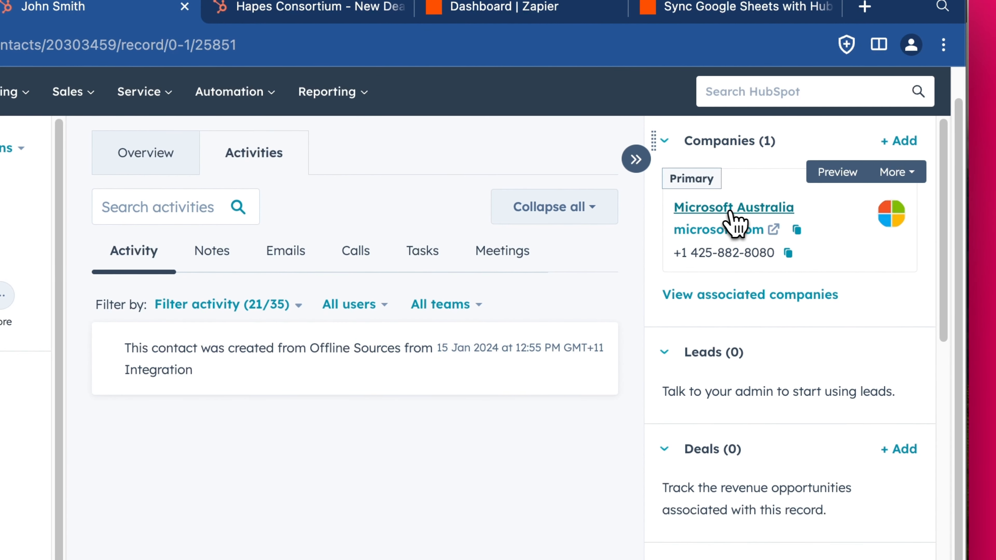
pyautogui.click(721, 224)
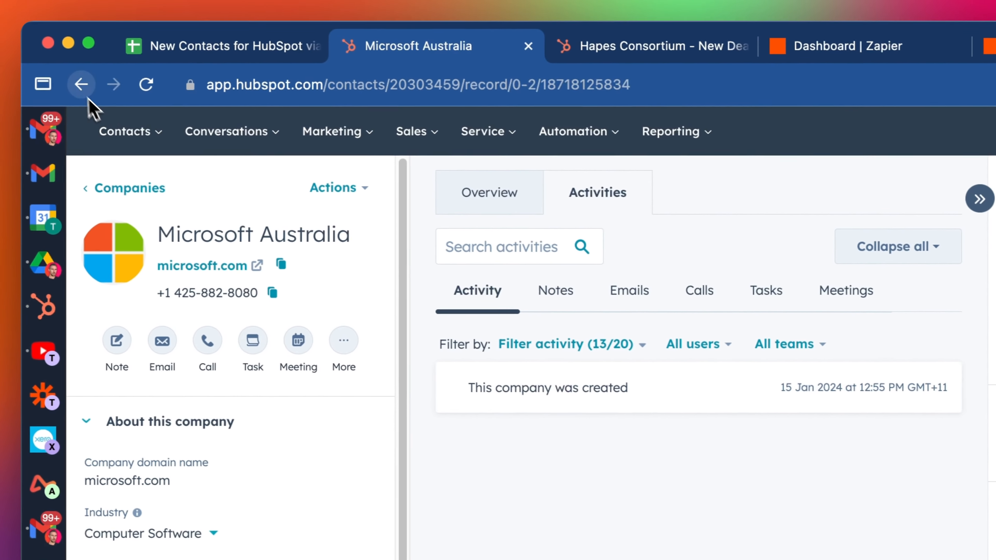
pyautogui.click(85, 86)
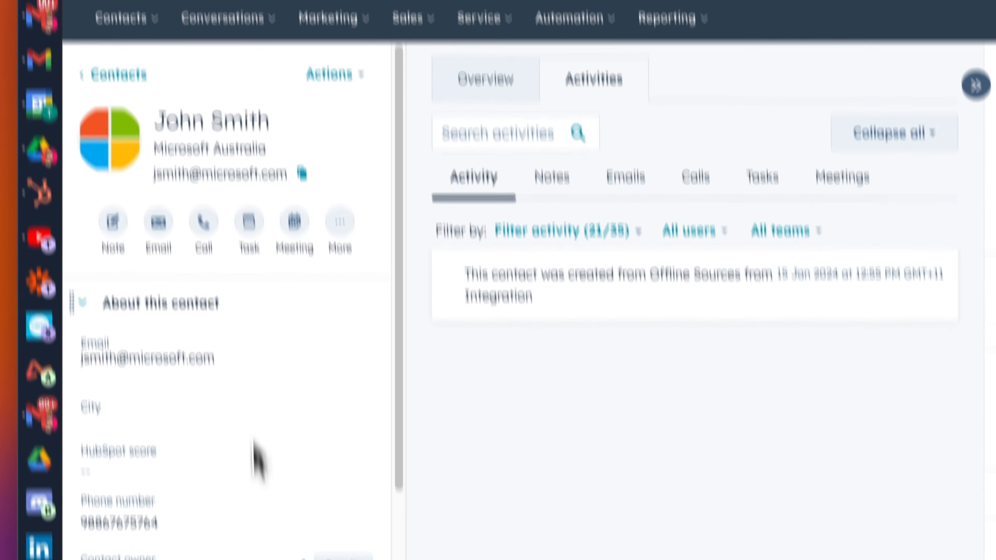
pyautogui.scroll(-5, 257, 471)
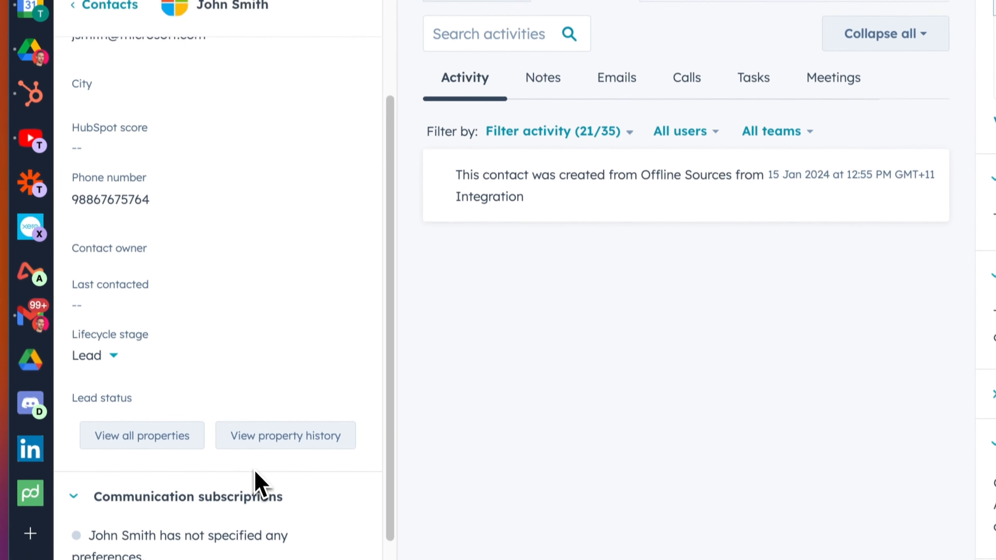
pyautogui.click(172, 431)
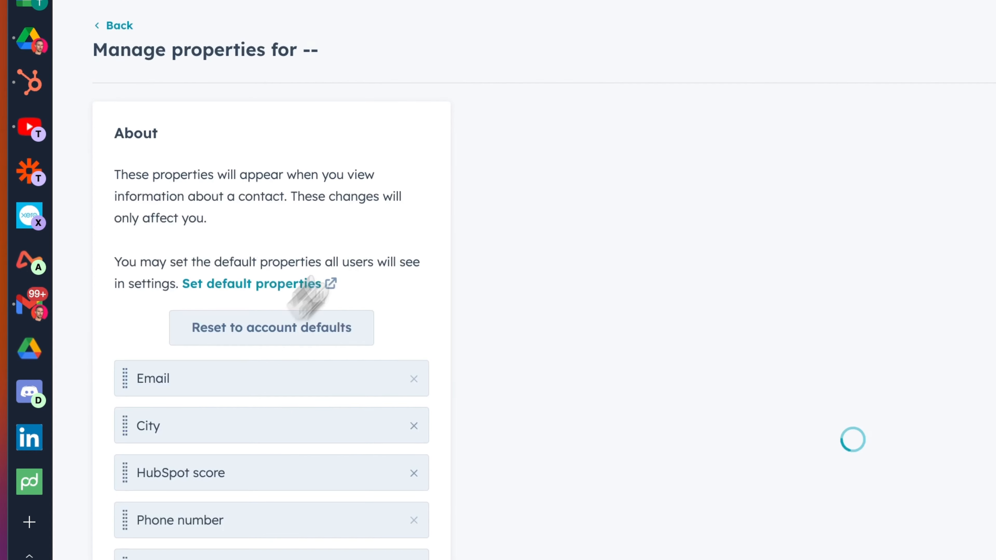
pyautogui.write('omp')
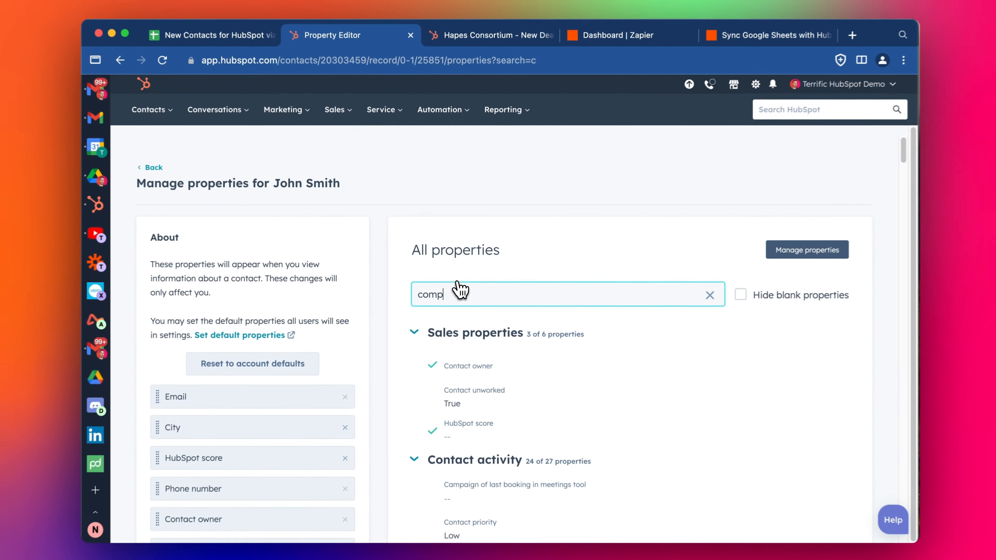
pyautogui.scroll(-3, 606, 298)
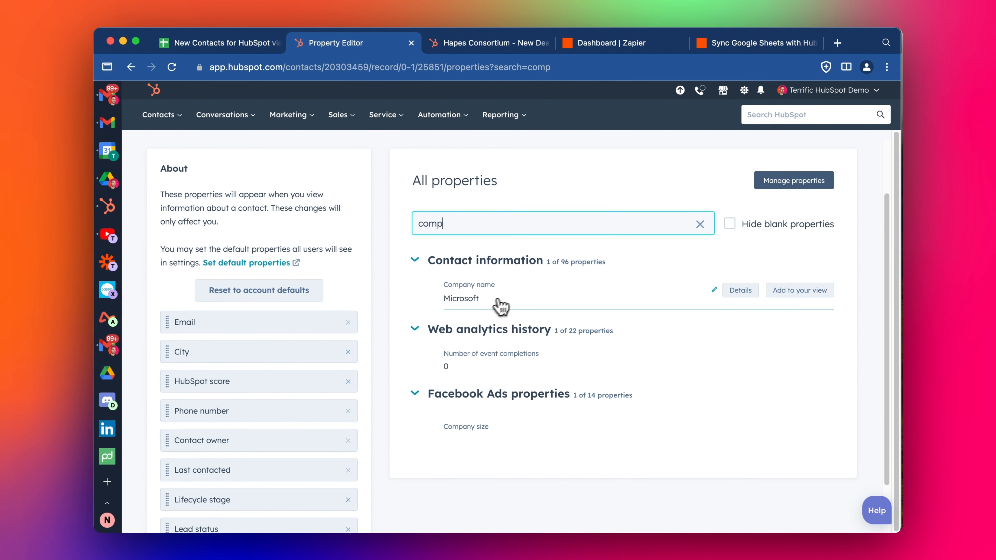
pyautogui.scroll(-2, 496, 308)
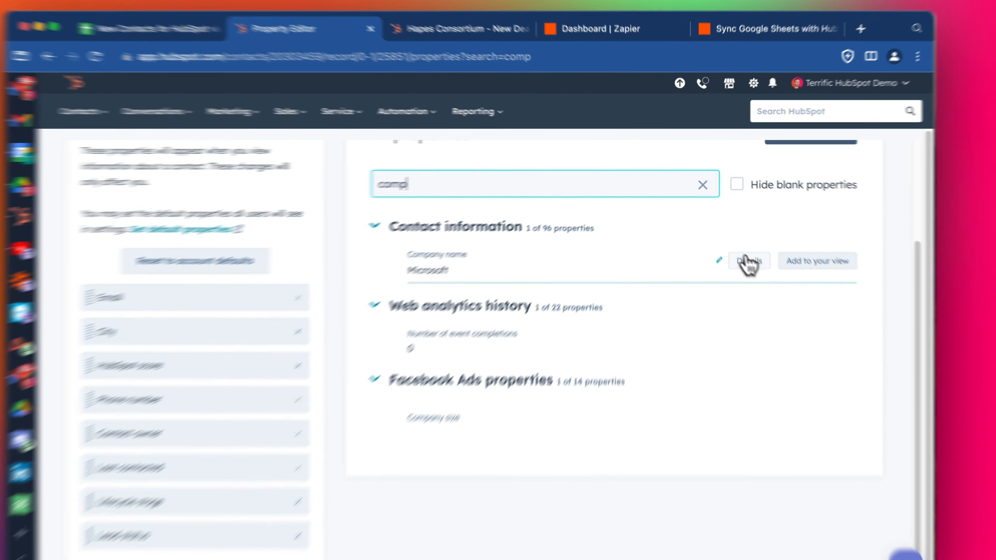
pyautogui.click(740, 245)
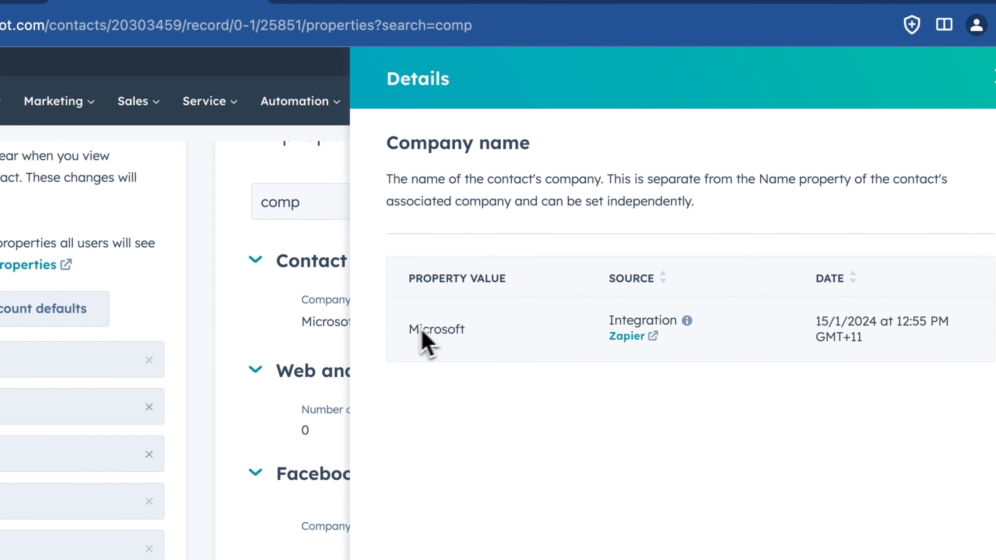
pyautogui.click(992, 78)
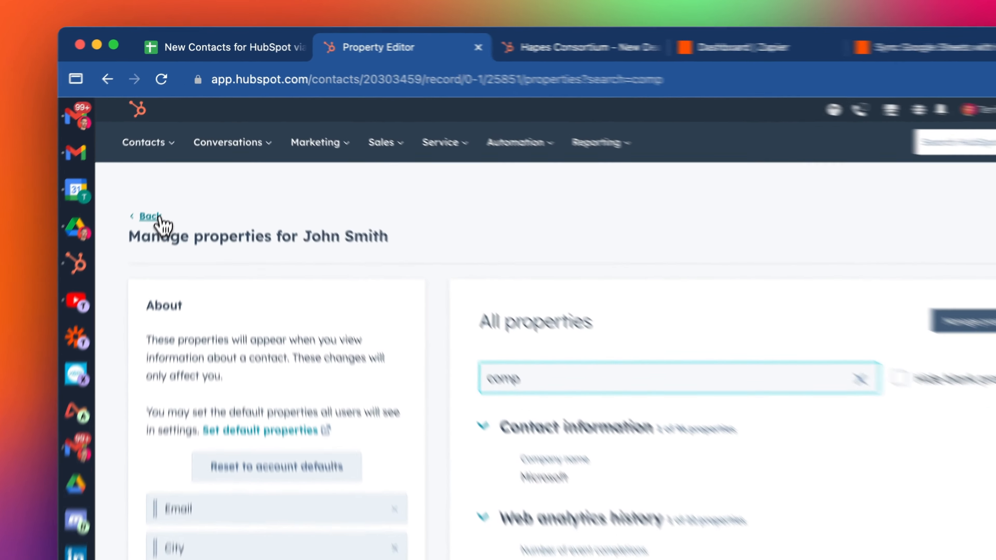
pyautogui.click(163, 170)
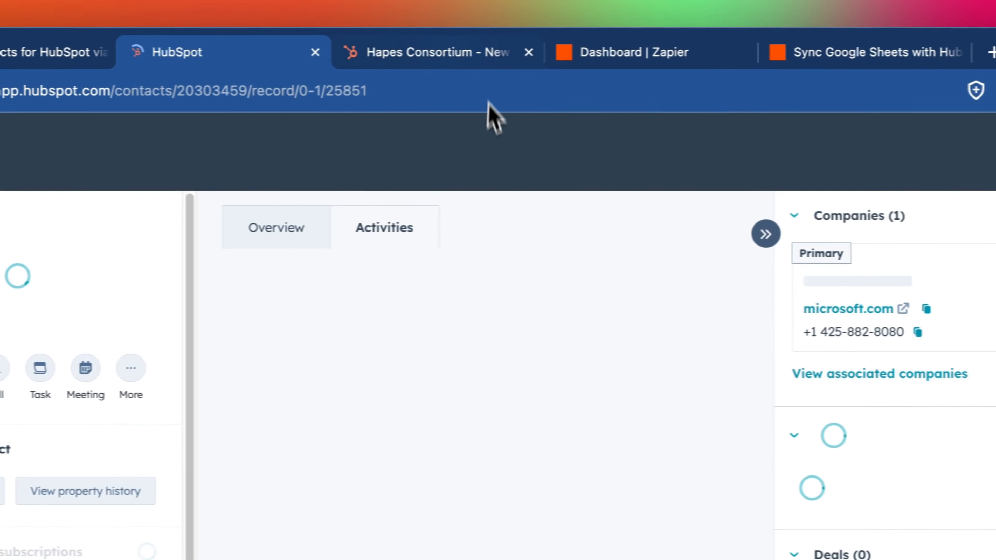
# Retest Zapier's Create or Update Contact step to resend company Microsoft Australia, then return to HubSpot
pyautogui.click(792, 52)
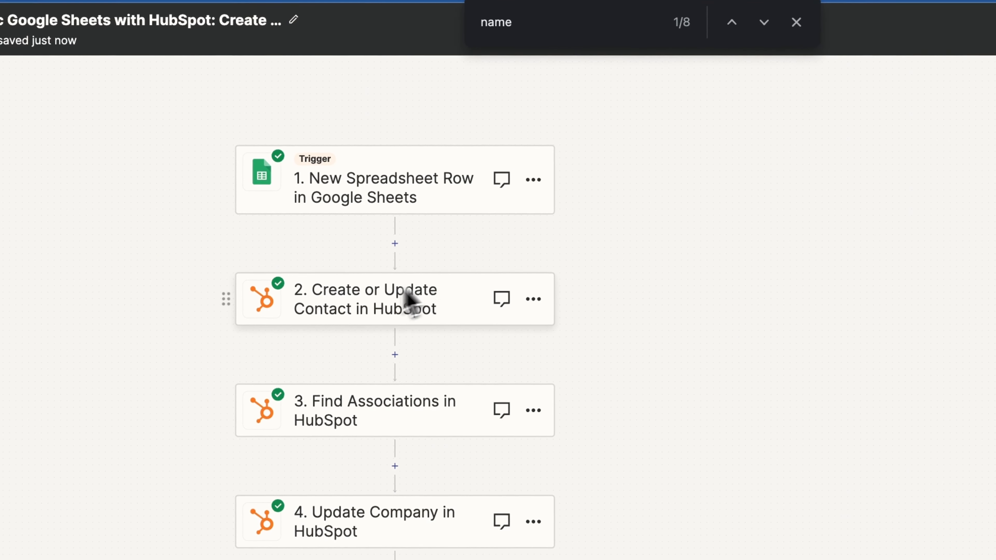
pyautogui.click(407, 299)
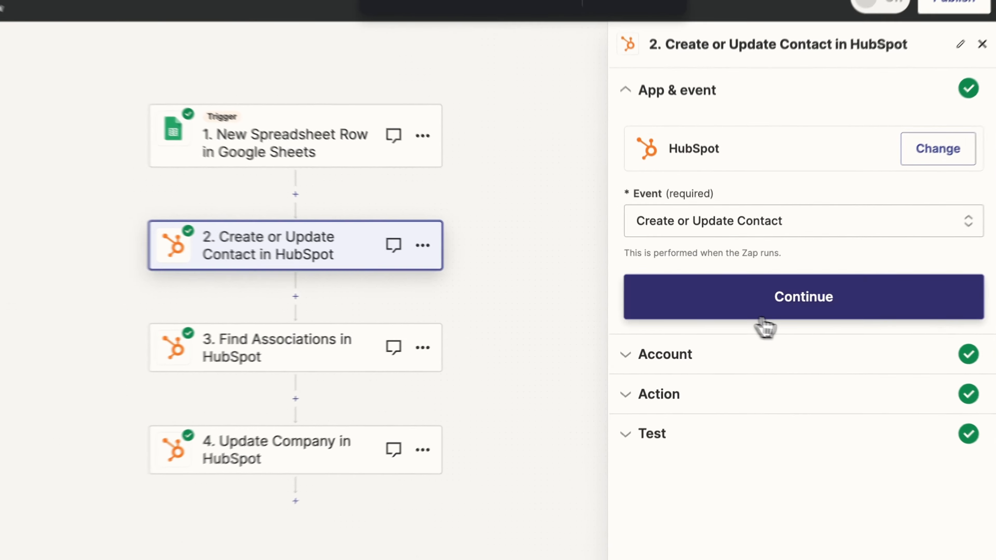
pyautogui.click(741, 303)
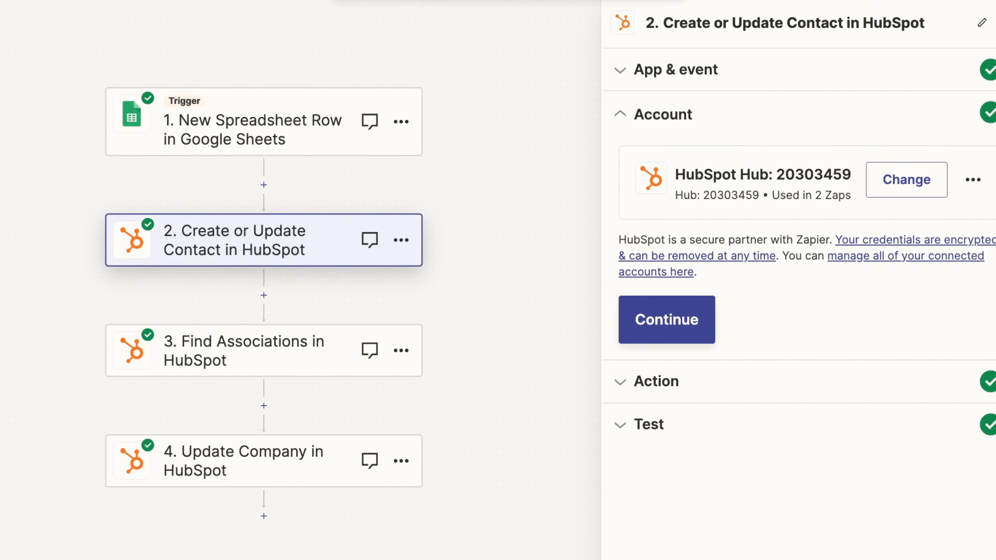
pyautogui.click(682, 318)
pyautogui.scroll(-15, 785, 357)
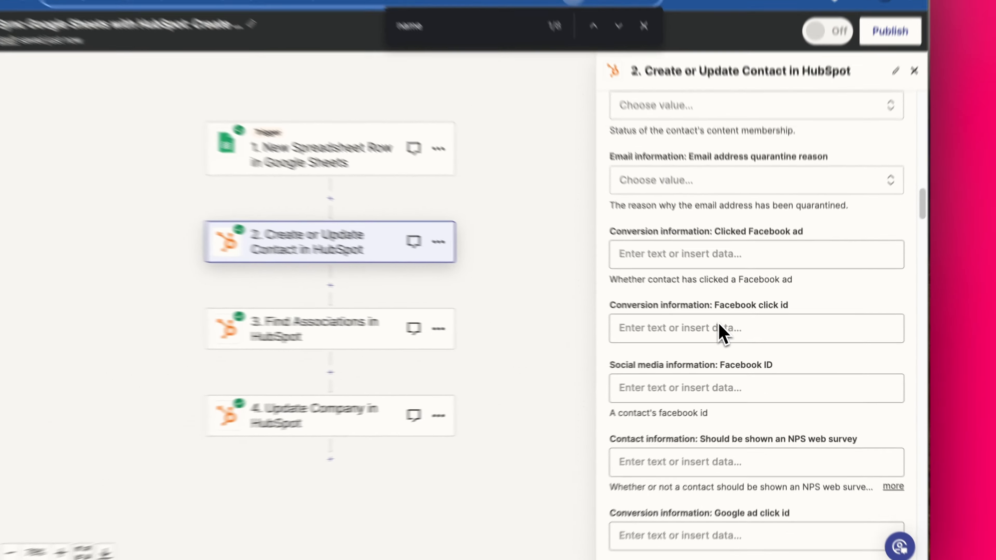
pyautogui.scroll(-20, 722, 333)
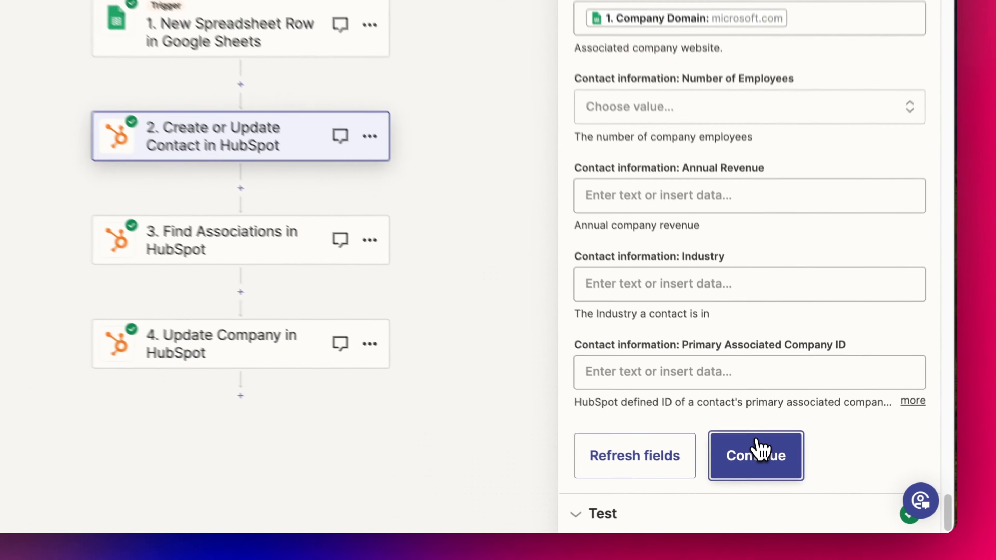
pyautogui.click(769, 481)
pyautogui.click(658, 488)
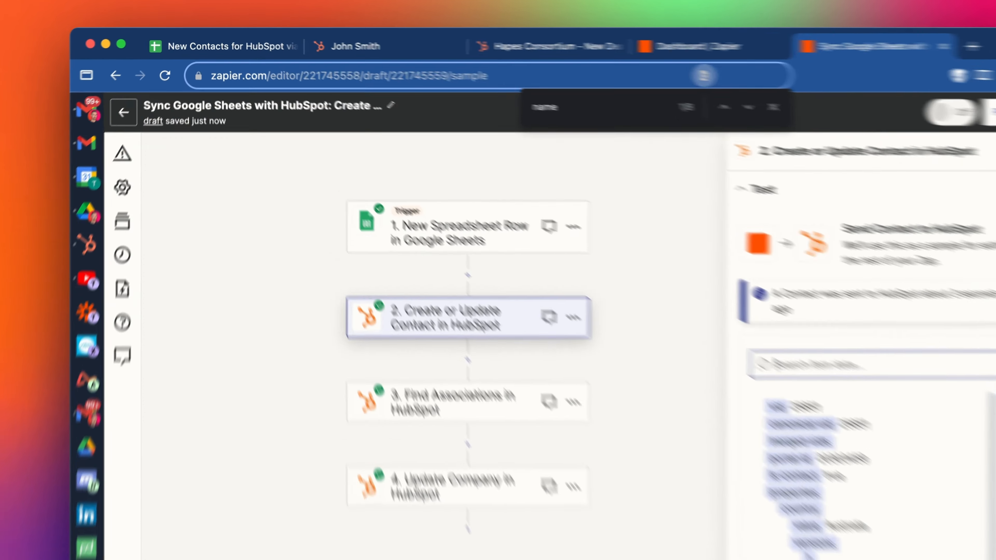
pyautogui.click(358, 44)
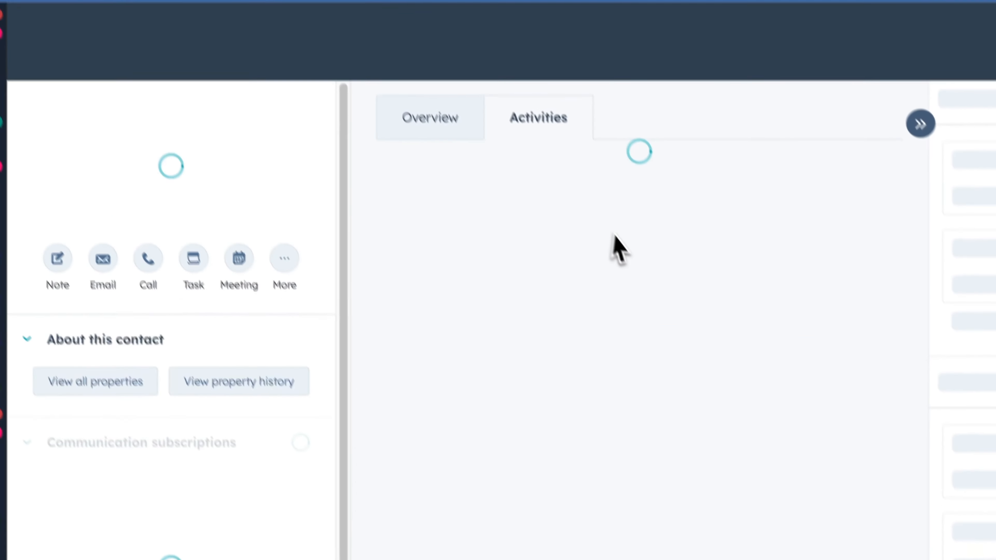
pyautogui.scroll(-5, 162, 502)
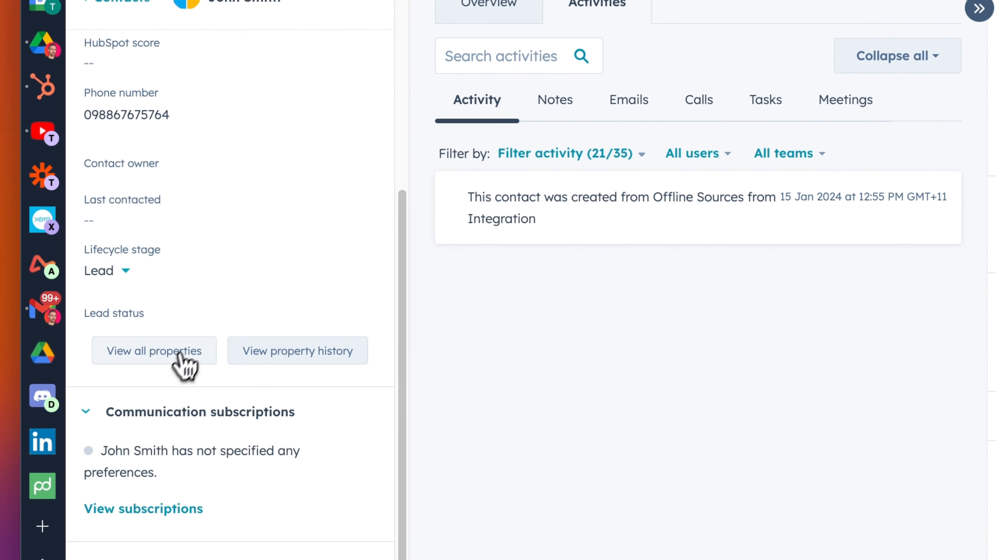
pyautogui.click(159, 360)
pyautogui.click(598, 228)
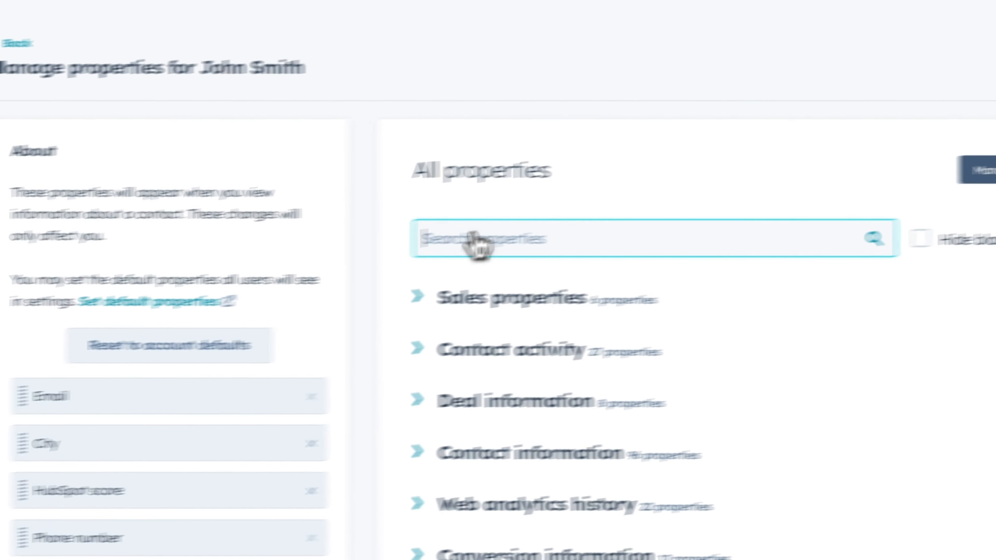
pyautogui.write('comp')
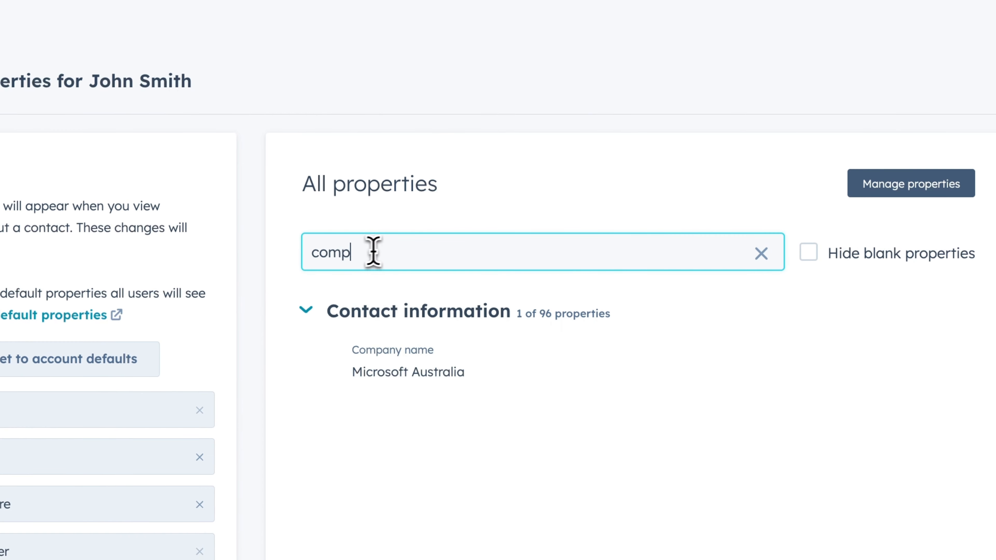
pyautogui.moveTo(407, 351)
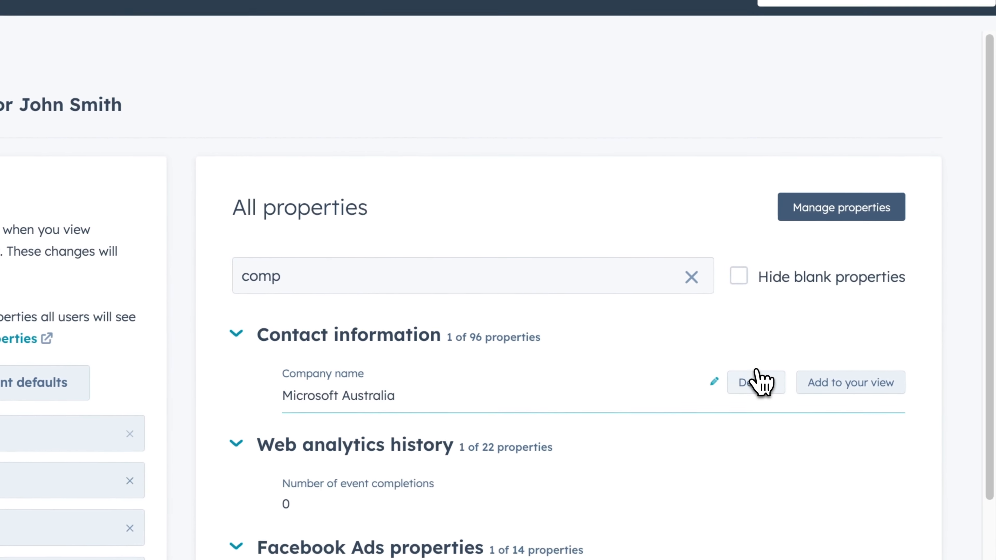
pyautogui.click(789, 371)
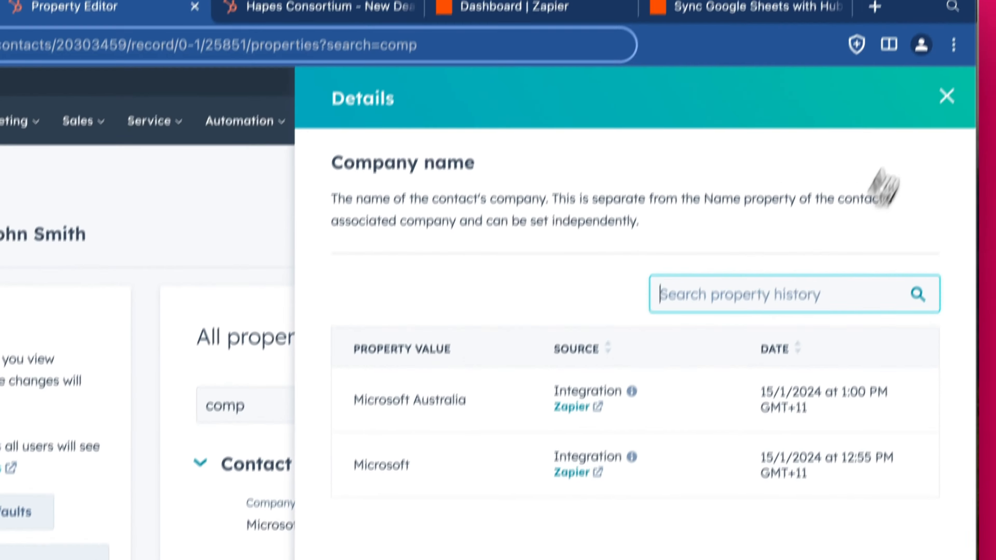
pyautogui.click(945, 95)
pyautogui.click(126, 229)
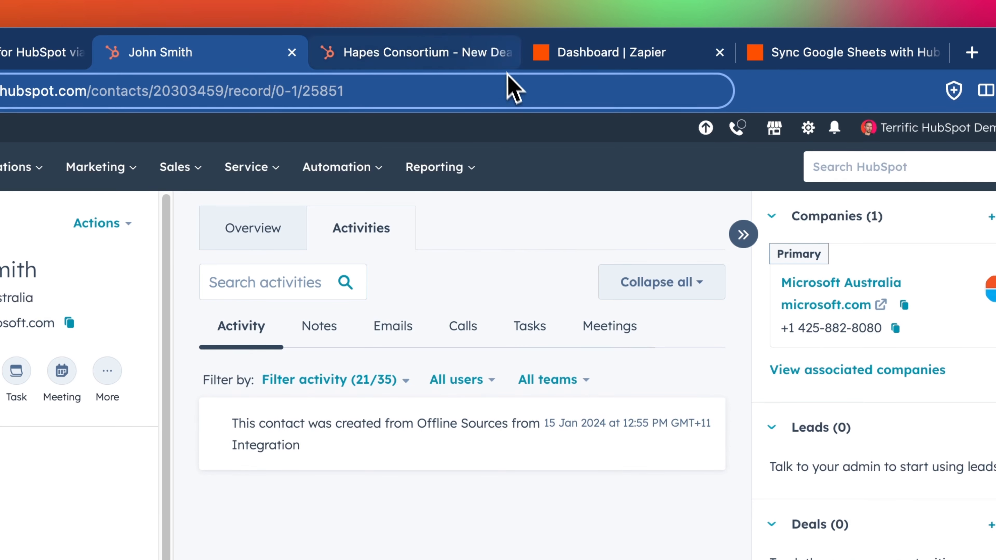
# Publish the four-step Google Sheets to HubSpot zap and dismiss the 'Your Zap is on!' confirmation
pyautogui.click(788, 53)
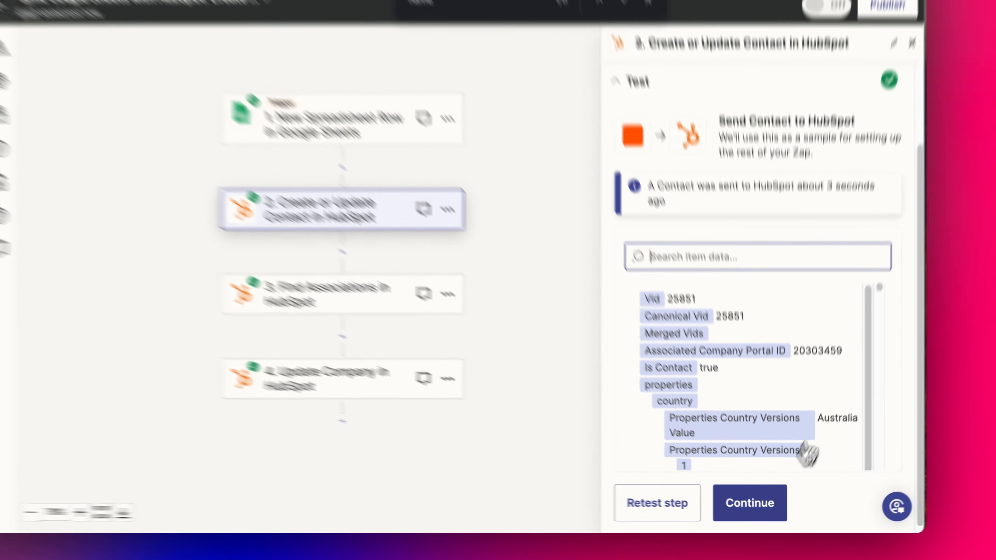
pyautogui.click(757, 508)
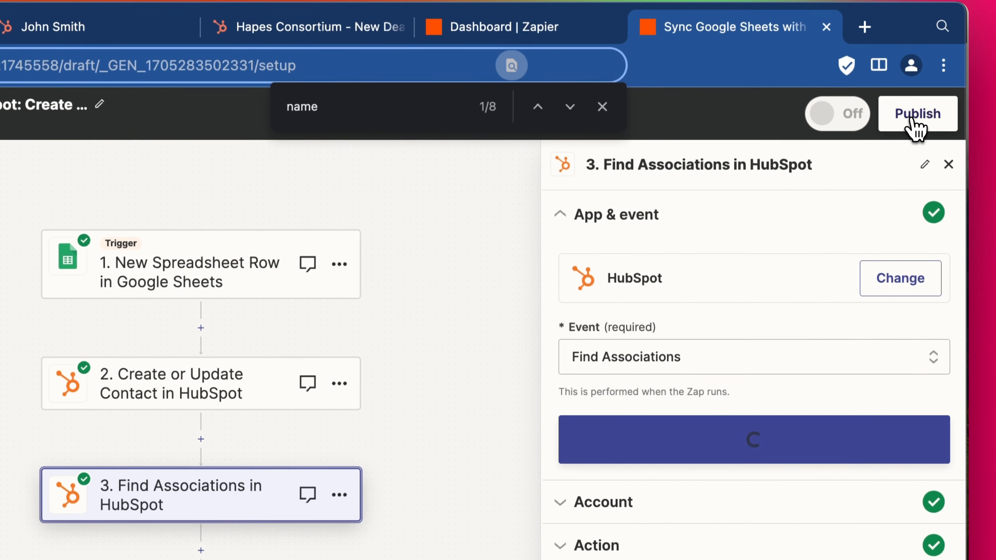
pyautogui.click(913, 75)
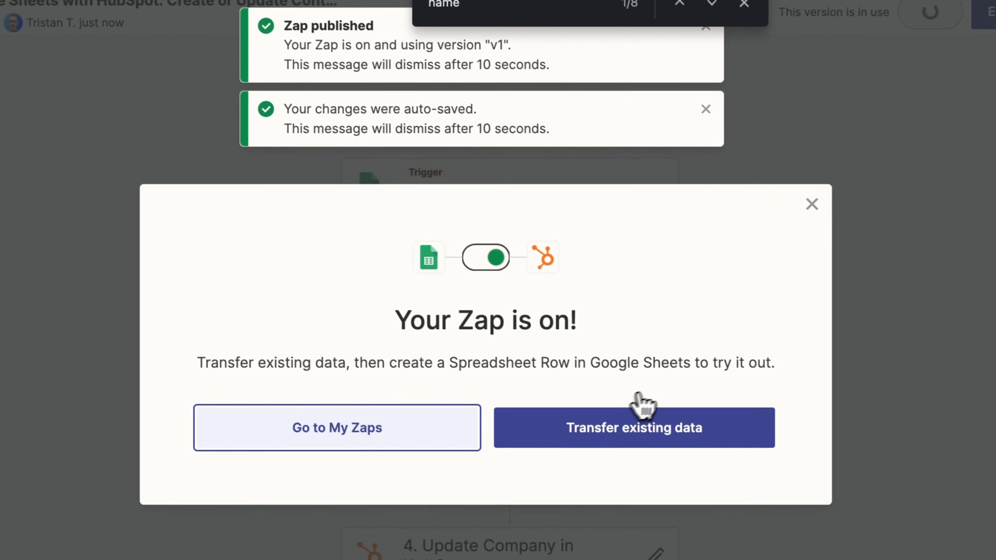
pyautogui.click(741, 233)
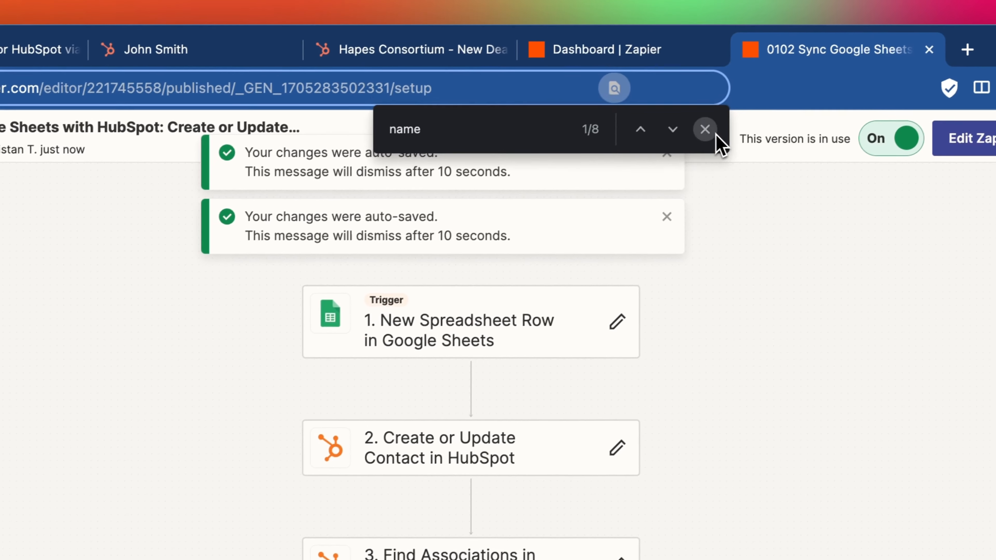
# Close the find bar and both auto-saved notifications
pyautogui.click(704, 130)
pyautogui.click(667, 153)
pyautogui.click(667, 153)
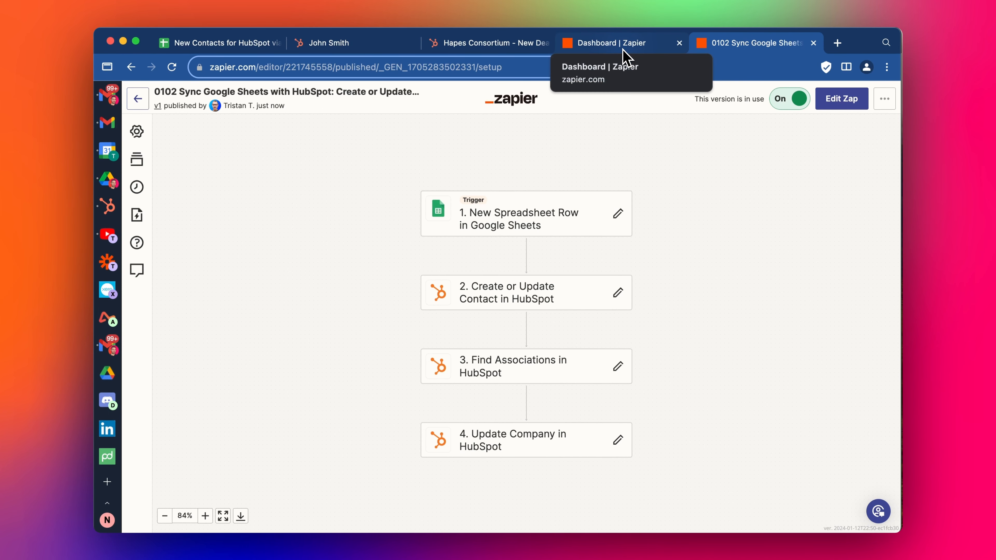
# Enter the second contact's first and last name in row 3 of New Contacts
pyautogui.click(220, 43)
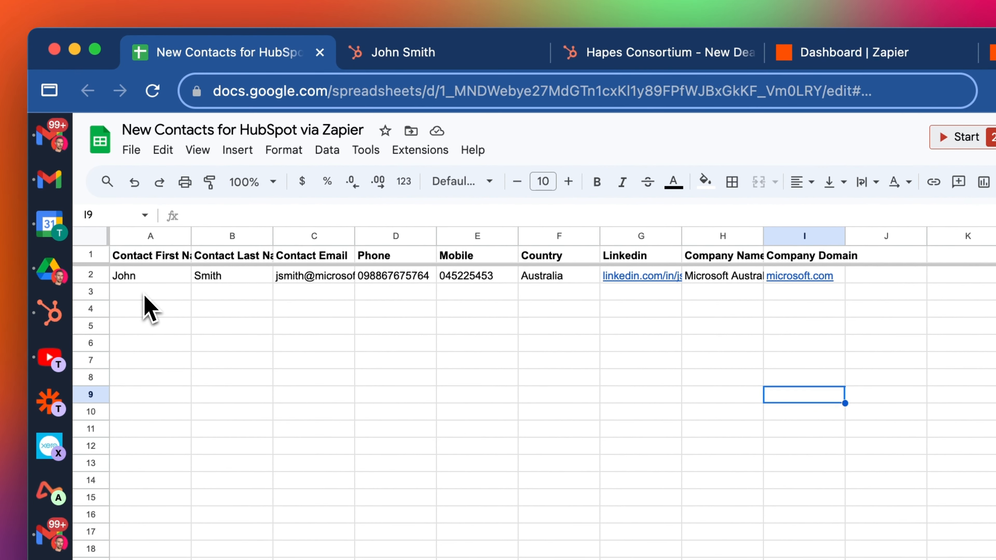
pyautogui.click(144, 294)
pyautogui.write('James')
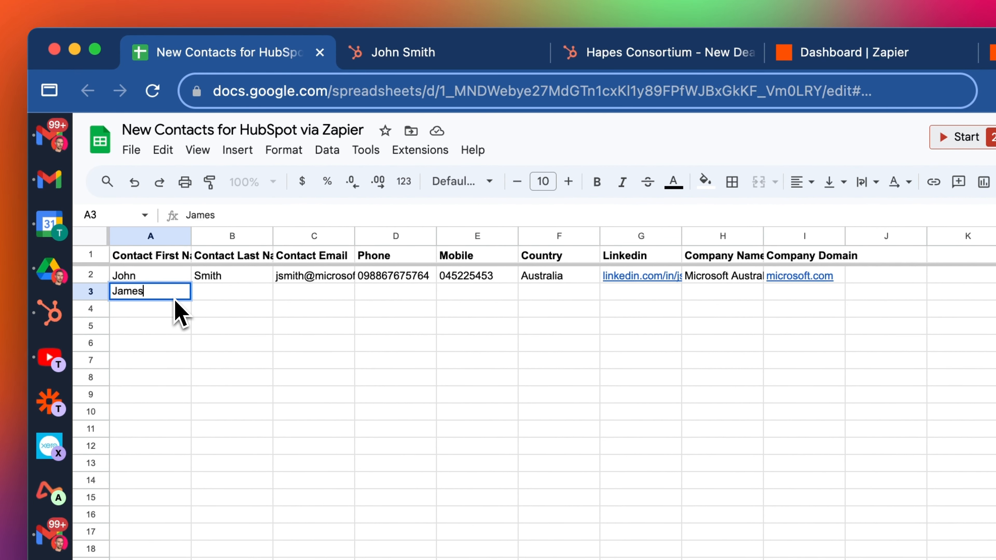
pyautogui.press('Tab')
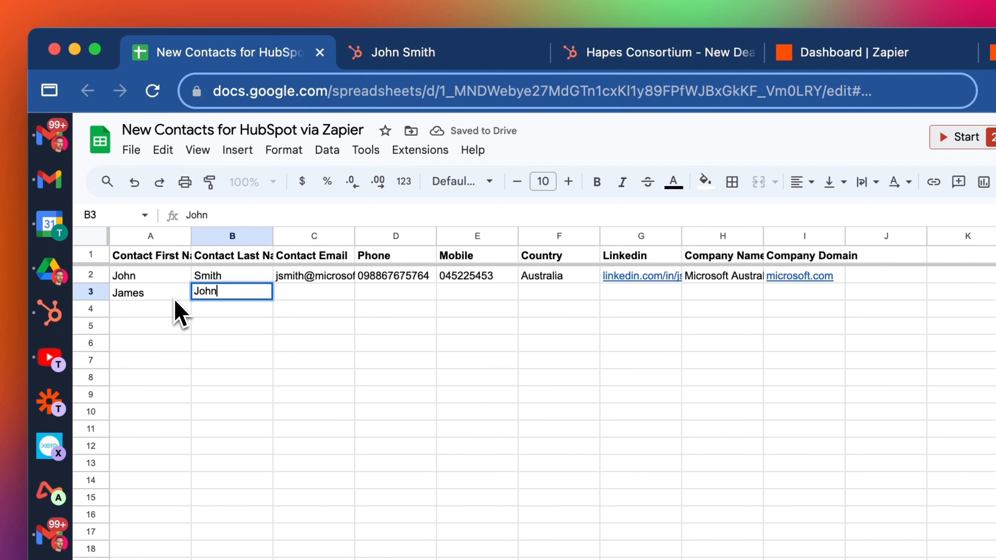
pyautogui.press('Tab')
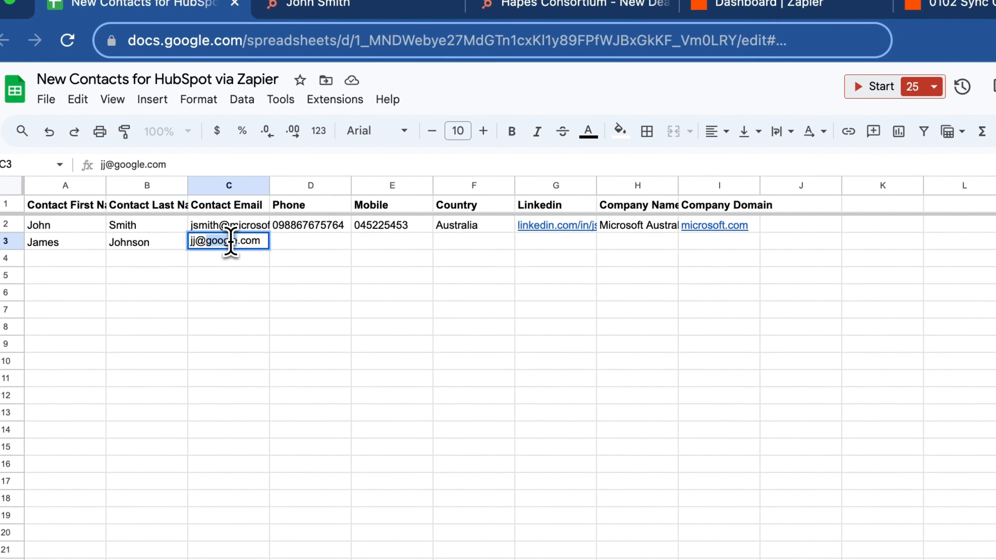
# Fill in company Google in H3 and domain google.com in I3
pyautogui.doubleClick(306, 292)
pyautogui.hotkey('ctrl', 'c')
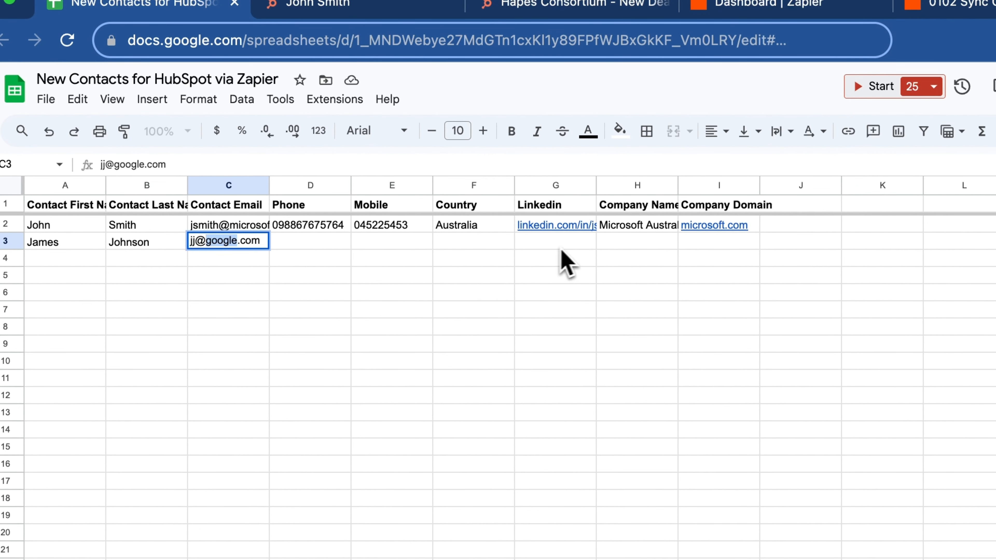
pyautogui.doubleClick(626, 248)
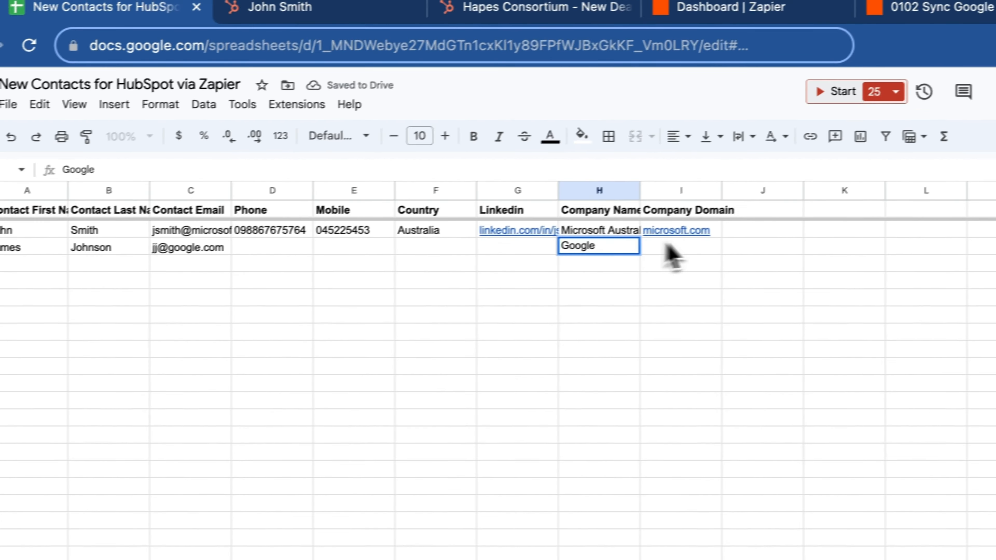
pyautogui.click(727, 246)
pyautogui.hotkey('ctrl', 'v')
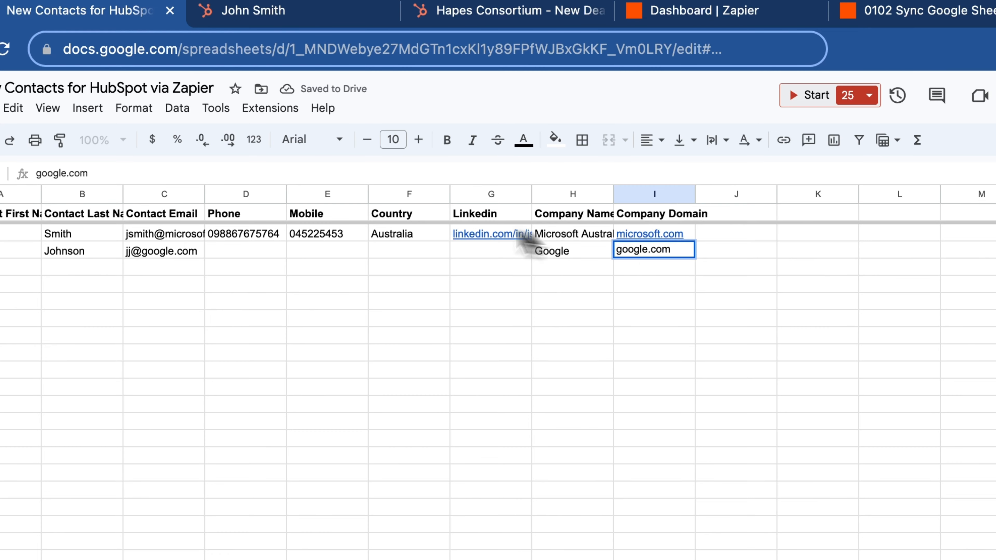
# Enter the phone and mobile numbers, country USA and the LinkedIn profile URL in D3–G3
pyautogui.click(263, 255)
pyautogui.write('2345678')
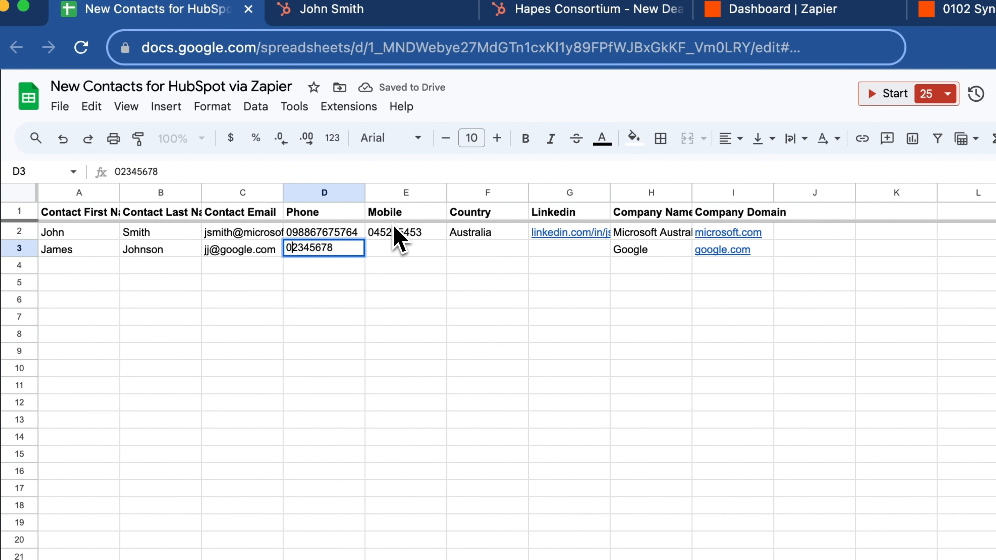
pyautogui.click(423, 255)
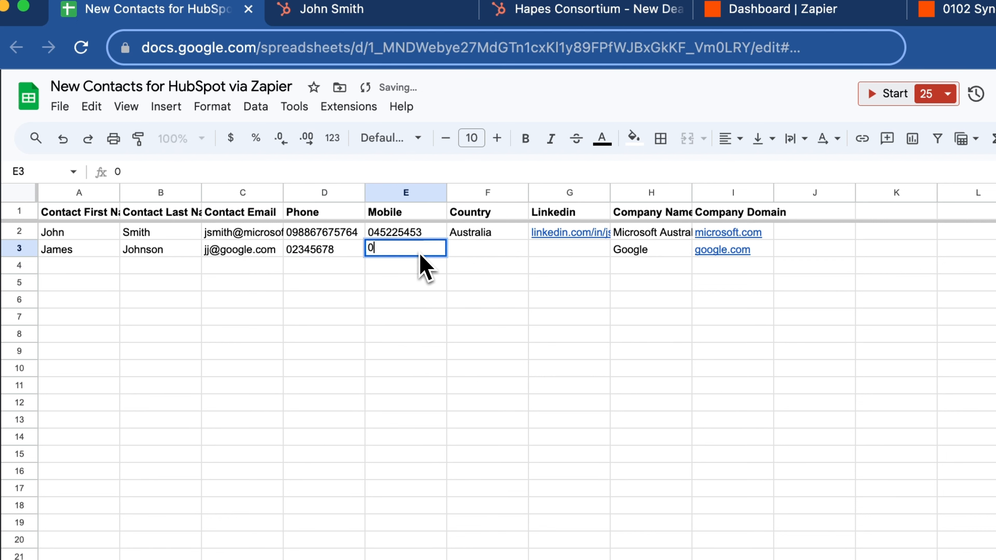
pyautogui.click(497, 254)
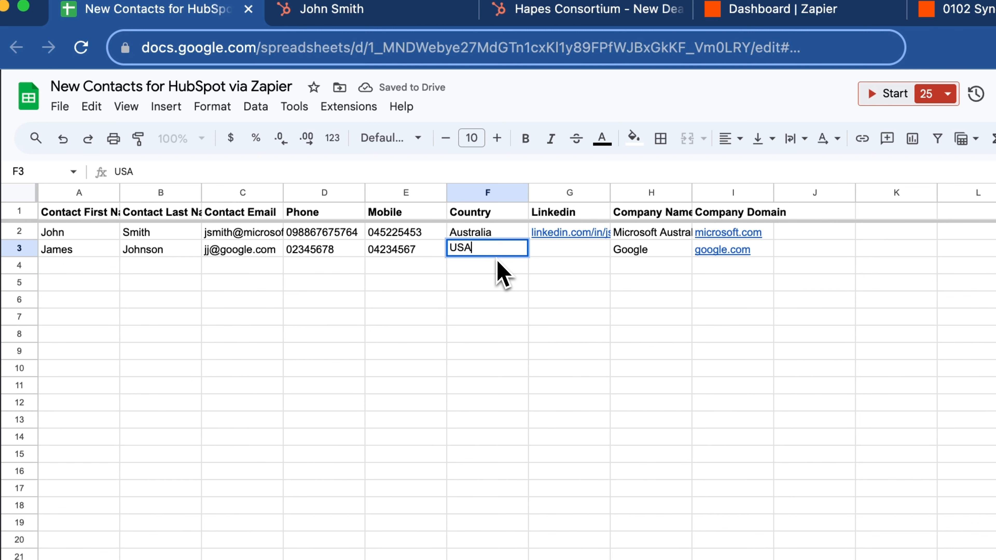
pyautogui.click(569, 255)
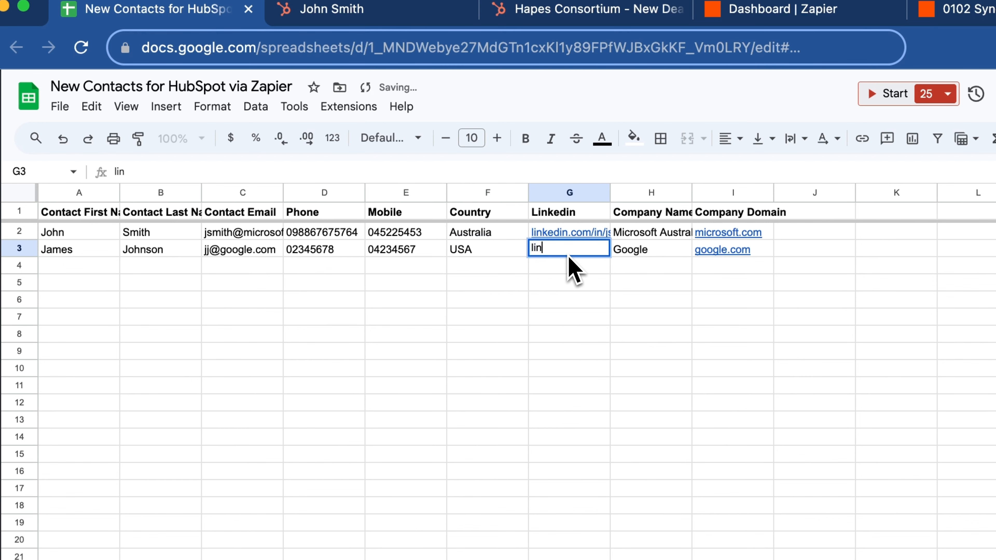
pyautogui.write('linkedin.com/in/jjjjj')
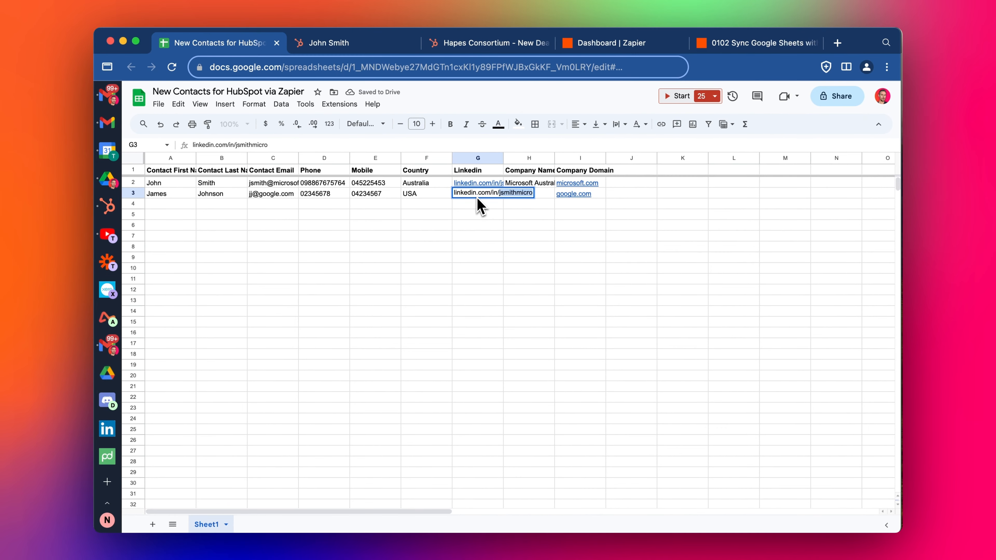
pyautogui.press('Return')
pyautogui.click(336, 236)
pyautogui.click(431, 311)
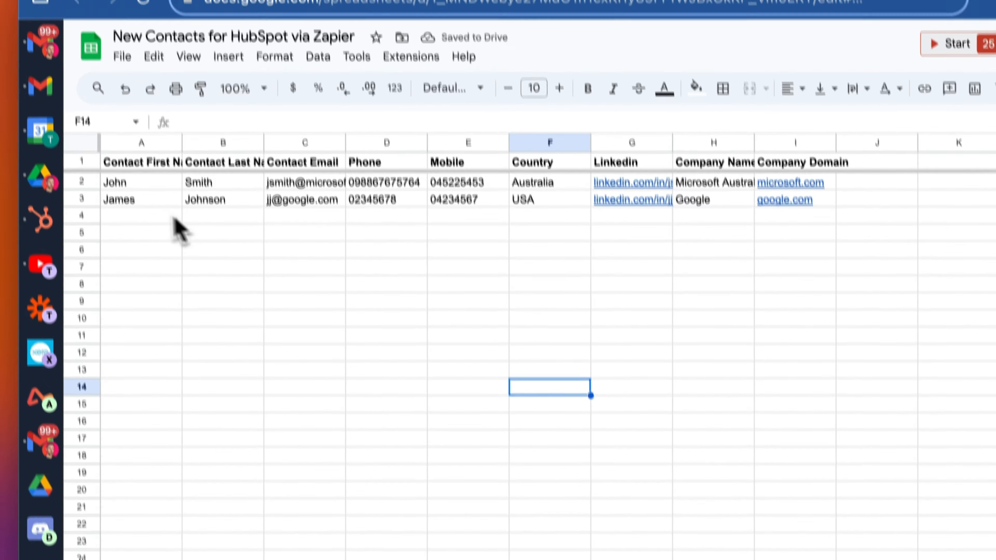
pyautogui.moveTo(145, 177); pyautogui.dragTo(779, 175)
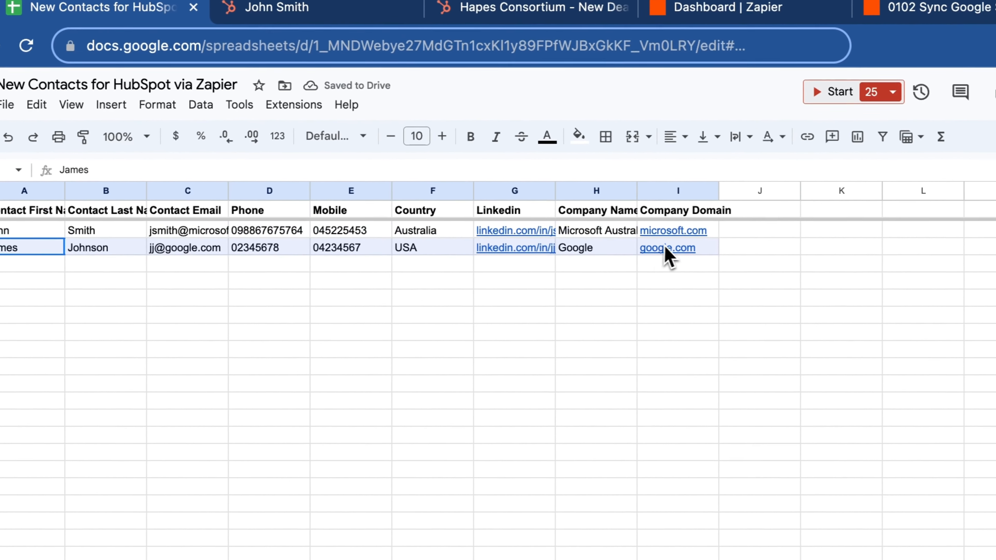
pyautogui.click(480, 279)
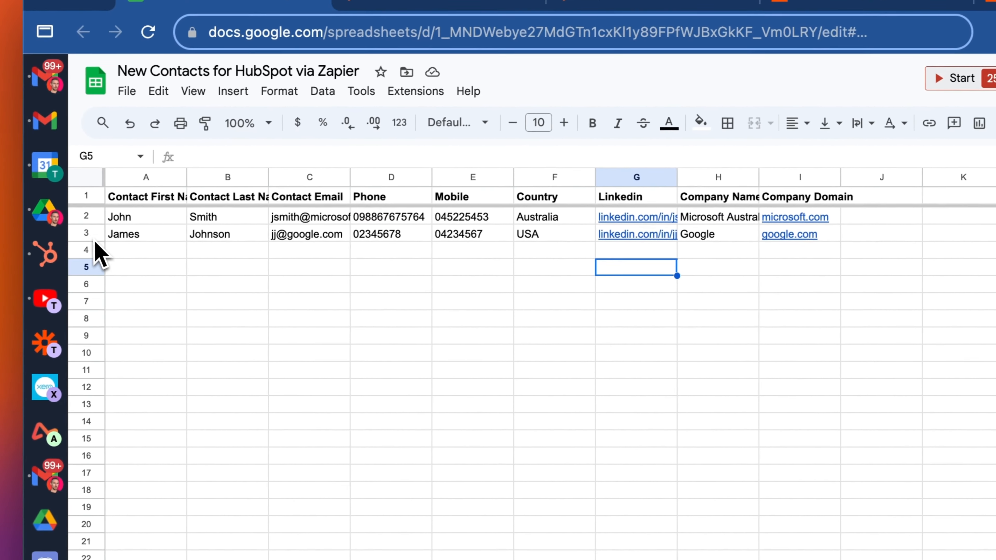
pyautogui.click(117, 235)
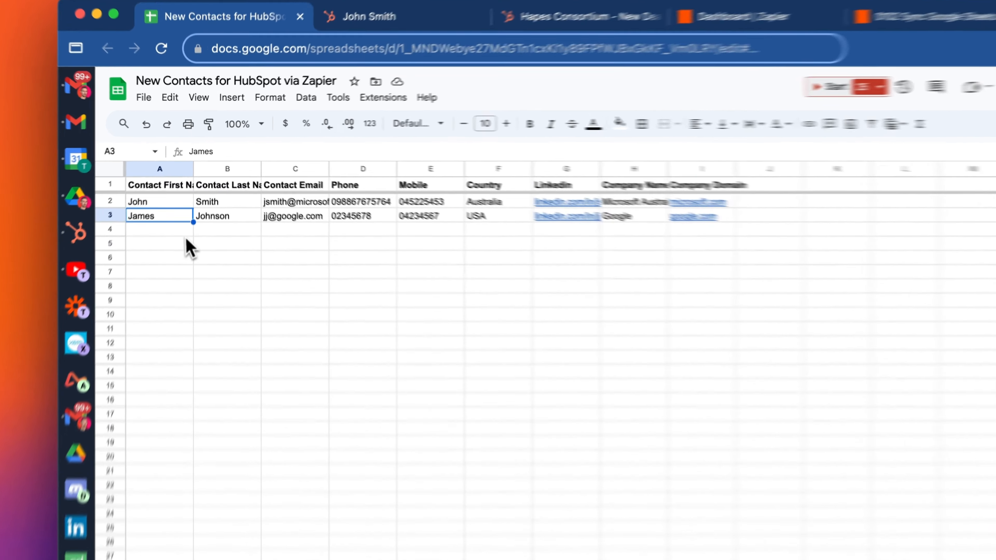
pyautogui.click(185, 206)
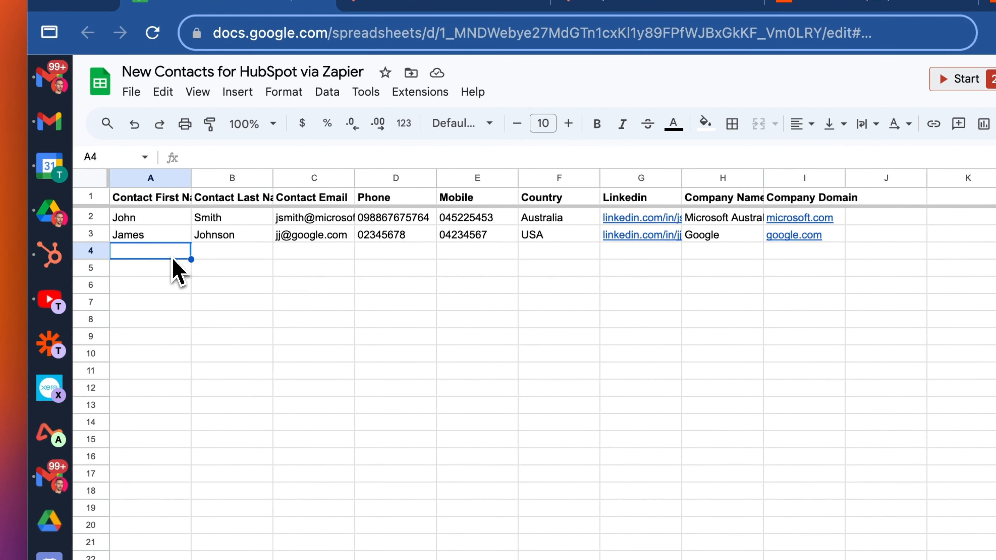
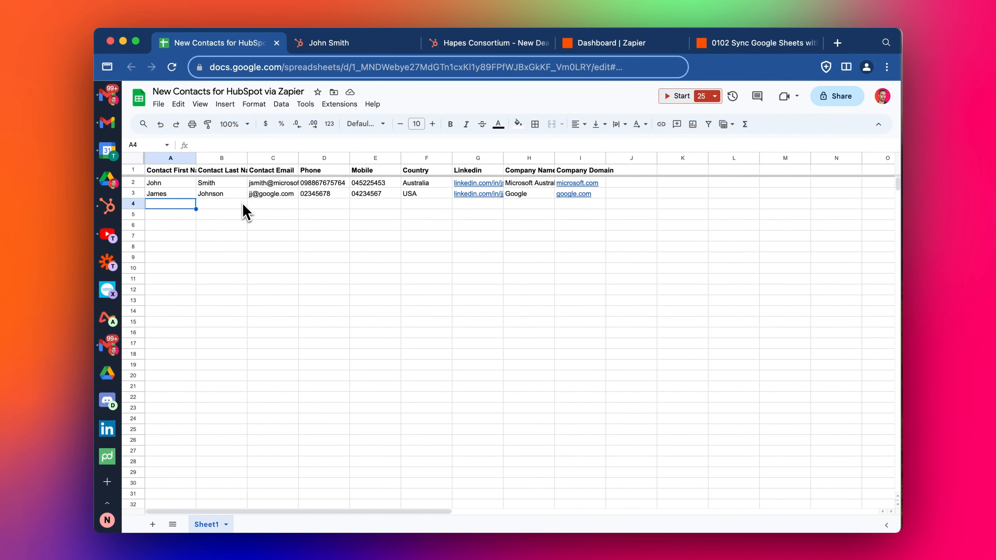
# Open the latest run from the refreshed Zapier run log after the second contact was added
pyautogui.click(182, 194)
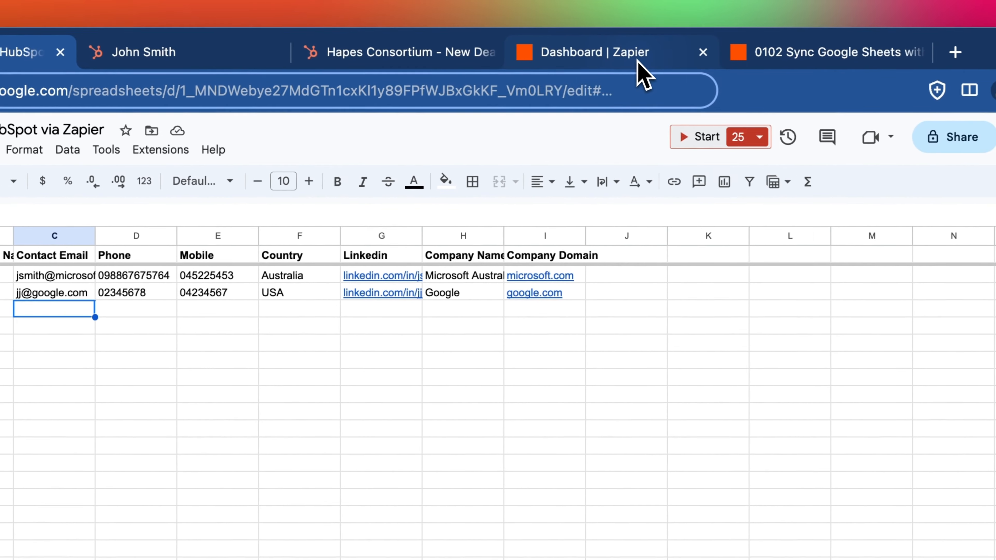
pyautogui.click(792, 52)
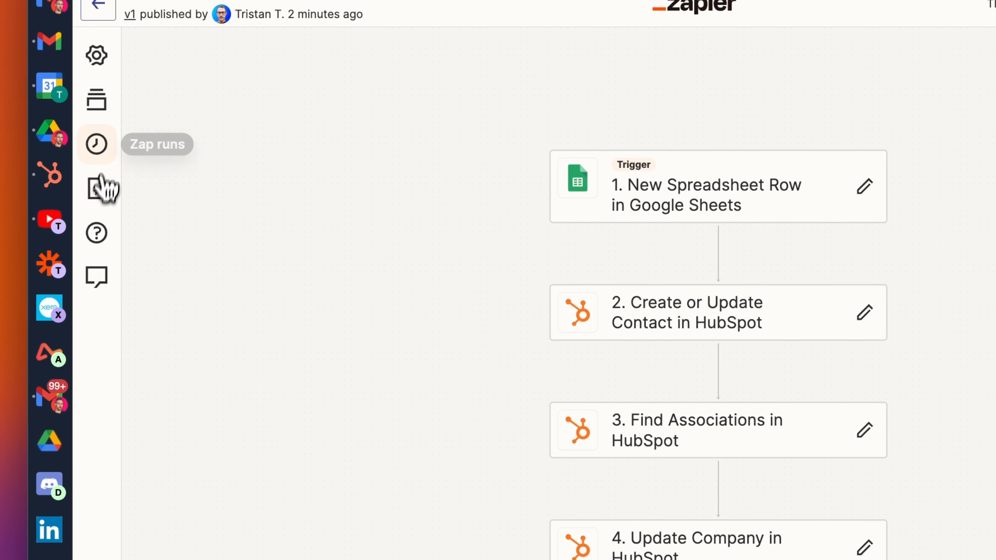
pyautogui.click(111, 153)
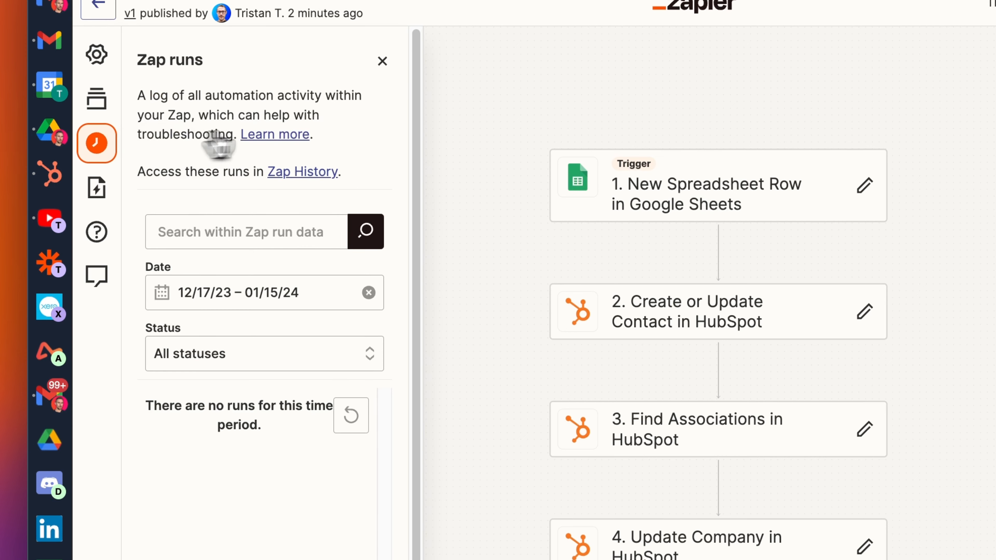
pyautogui.click(358, 426)
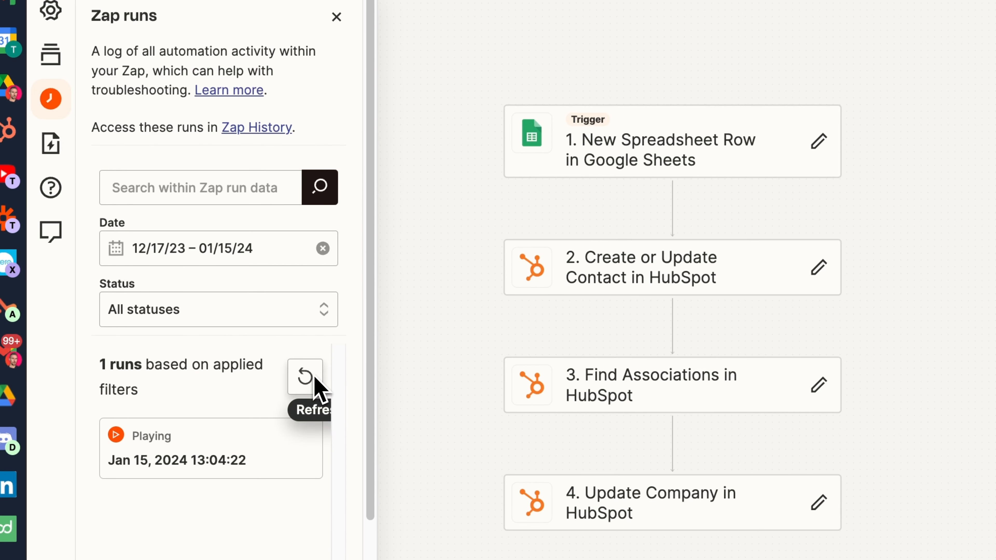
pyautogui.click(211, 456)
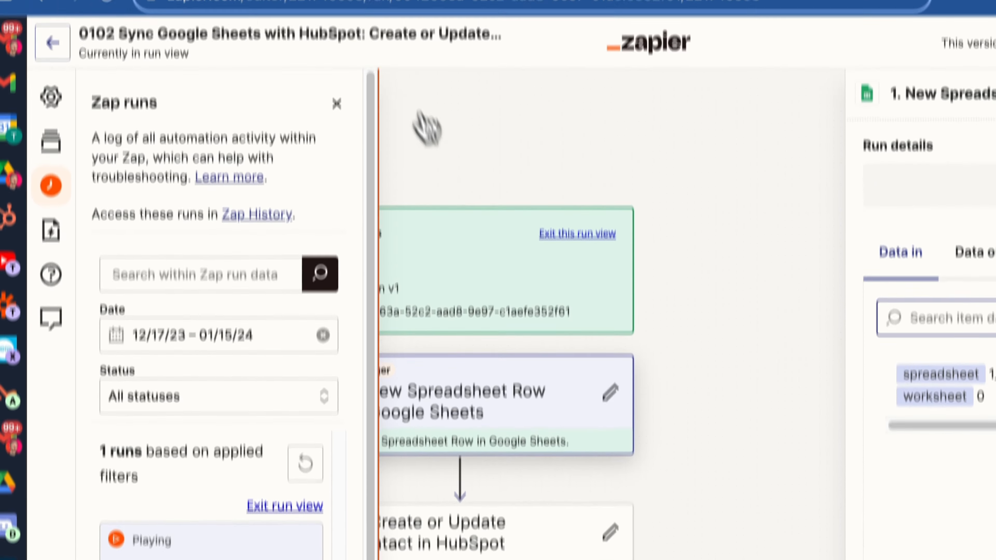
# Confirm all four steps of the run succeeded, then return to the HubSpot contact record
pyautogui.click(337, 17)
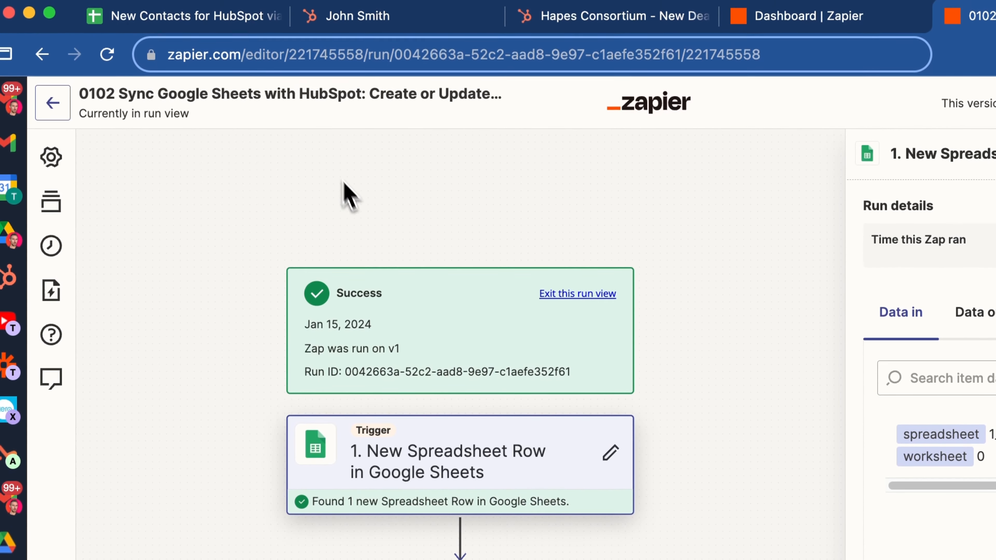
pyautogui.scroll(-10, 406, 355)
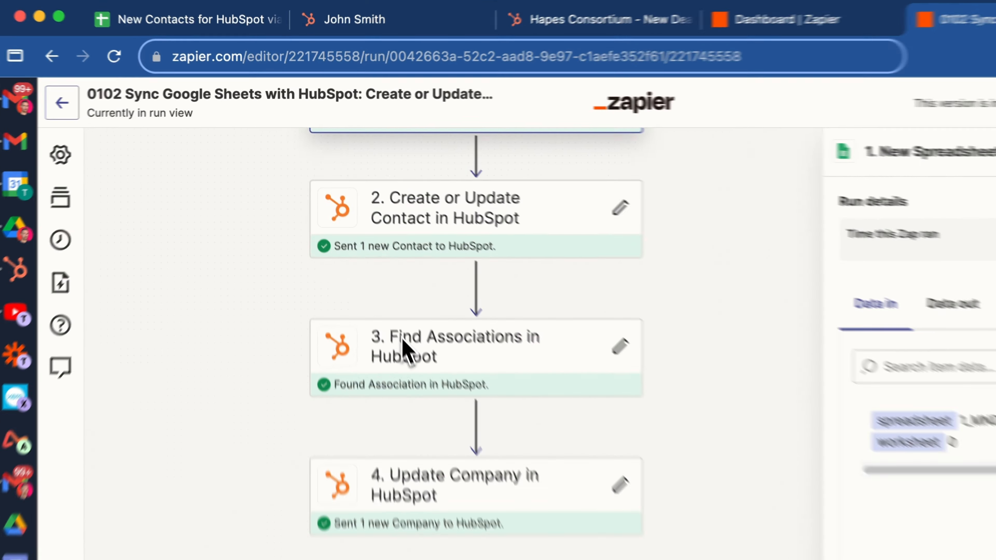
pyautogui.scroll(5, 406, 353)
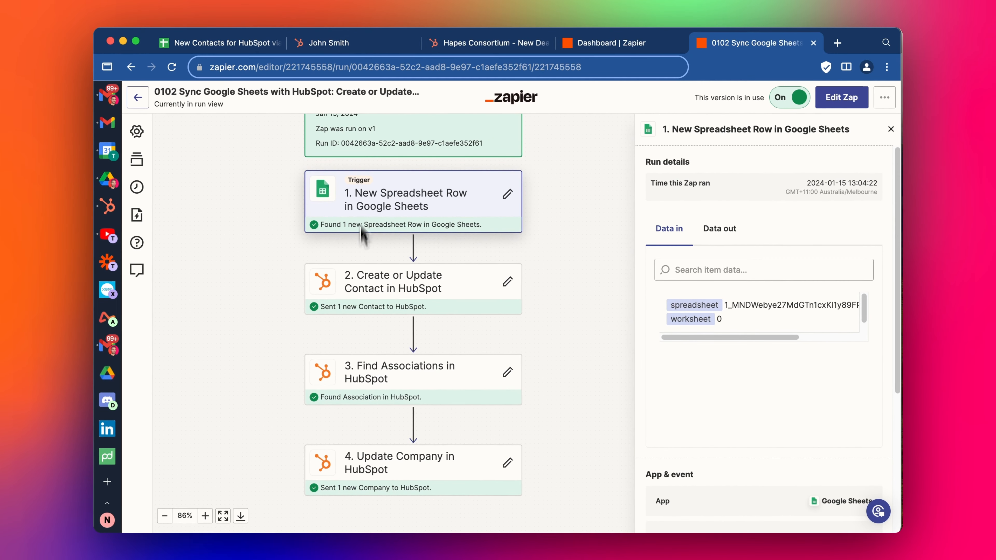
pyautogui.click(367, 45)
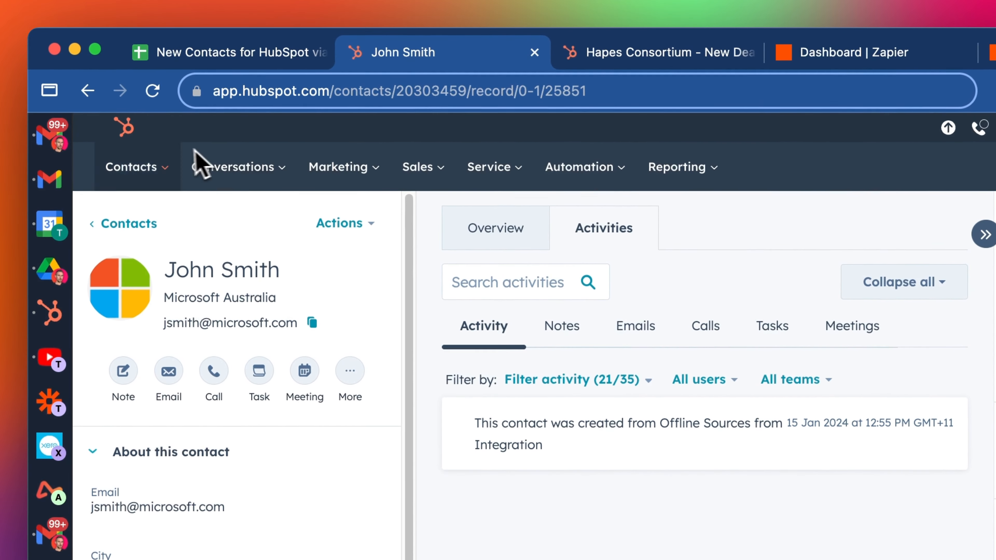
# Search the HubSpot contacts list for the second contact's email copied from sheet cell C3
pyautogui.moveTo(135, 166)
pyautogui.click(139, 220)
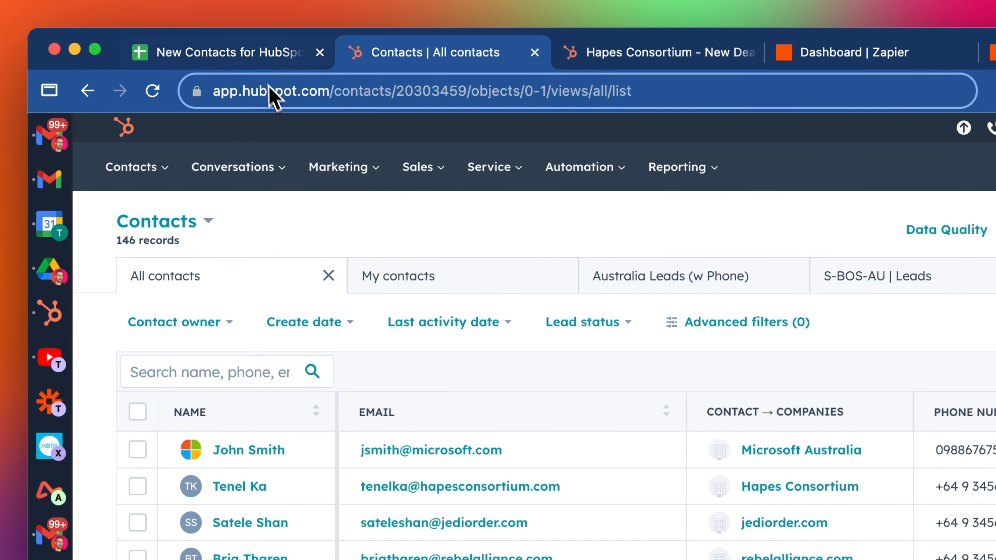
pyautogui.click(220, 52)
pyautogui.click(236, 294)
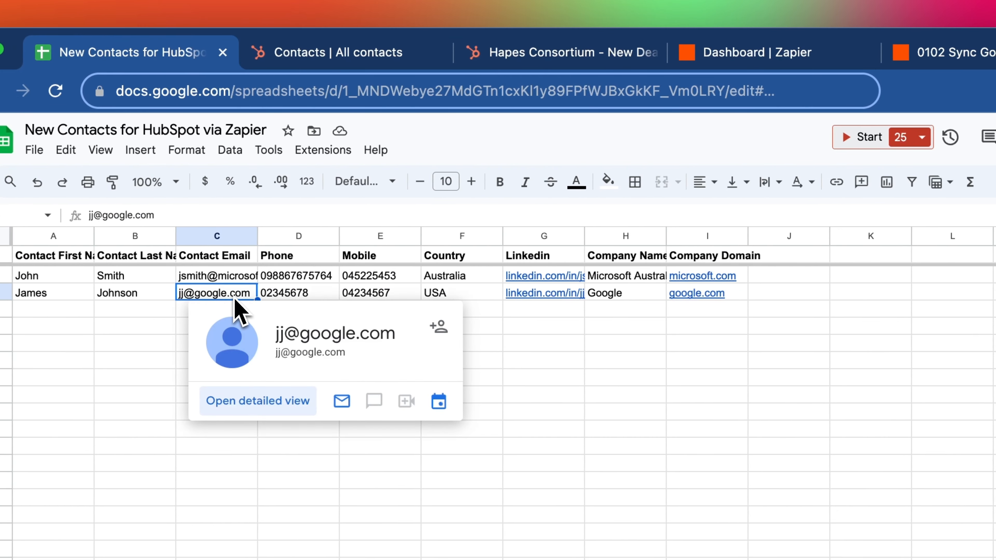
pyautogui.click(382, 52)
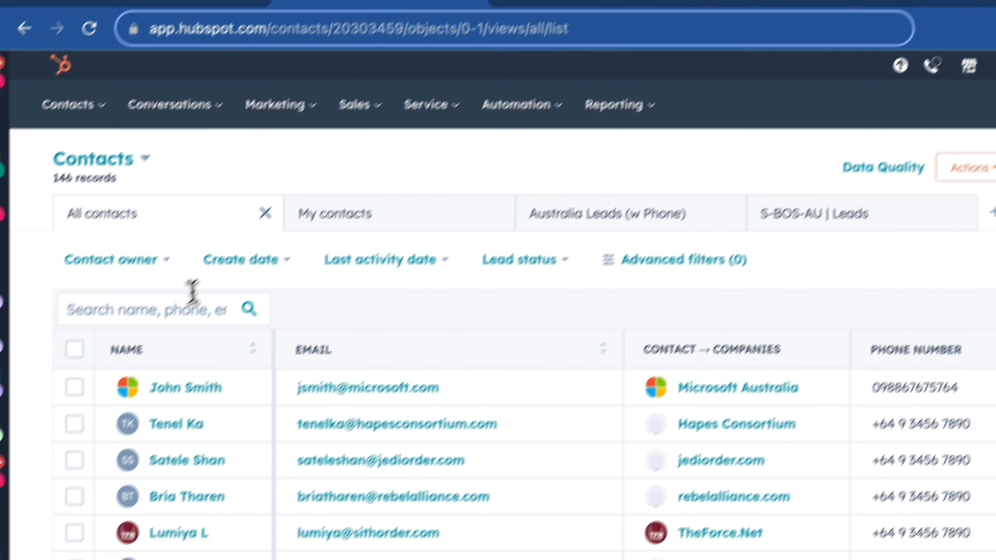
pyautogui.click(25, 372)
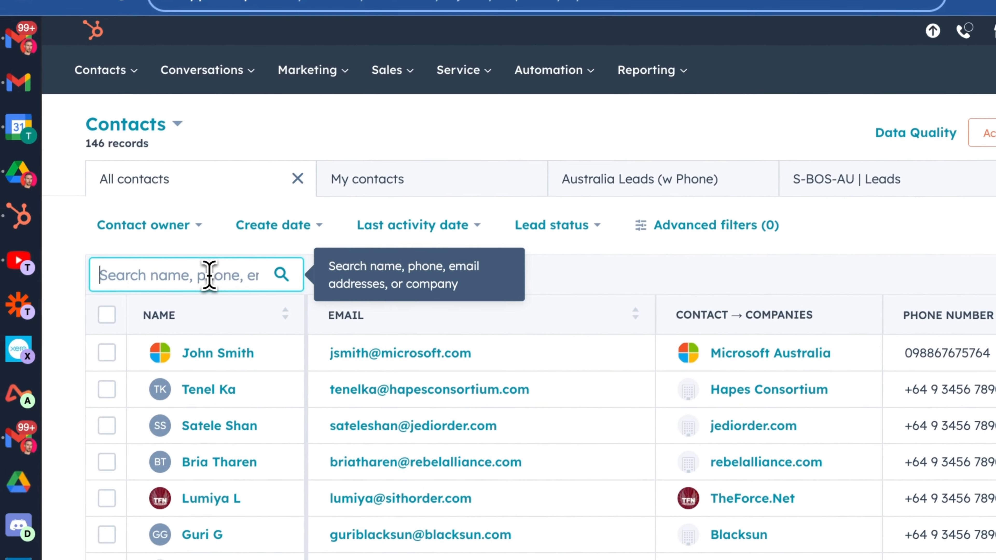
pyautogui.hotkey('ctrl', 'v')
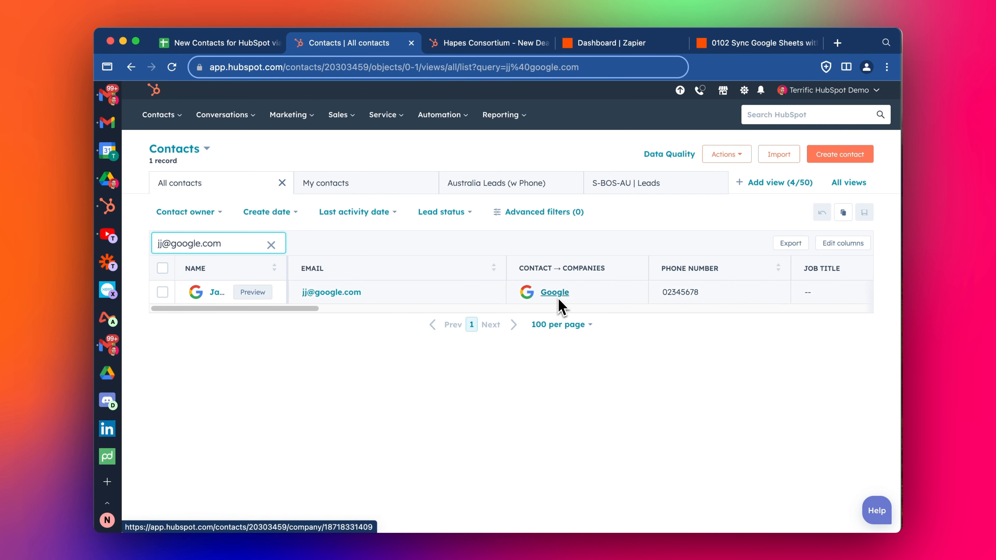
pyautogui.moveTo(243, 302)
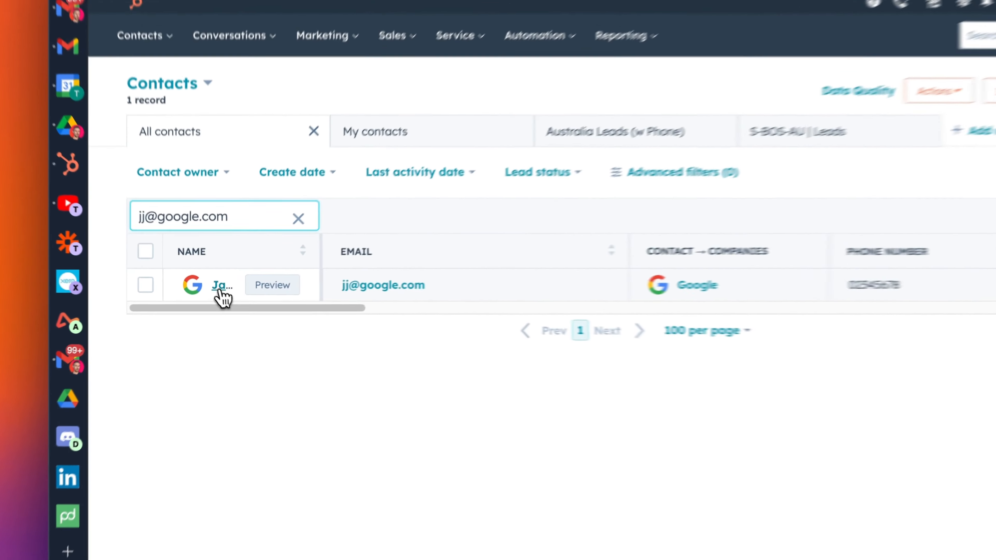
# Open the Google contact's record and verify its Email property history shows Zapier as source
pyautogui.click(214, 292)
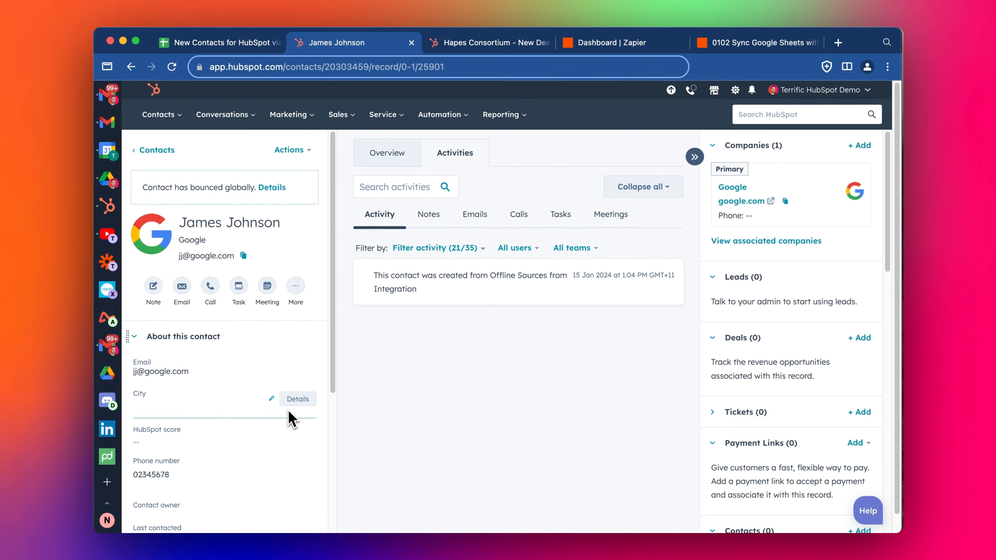
pyautogui.scroll(-2, 251, 412)
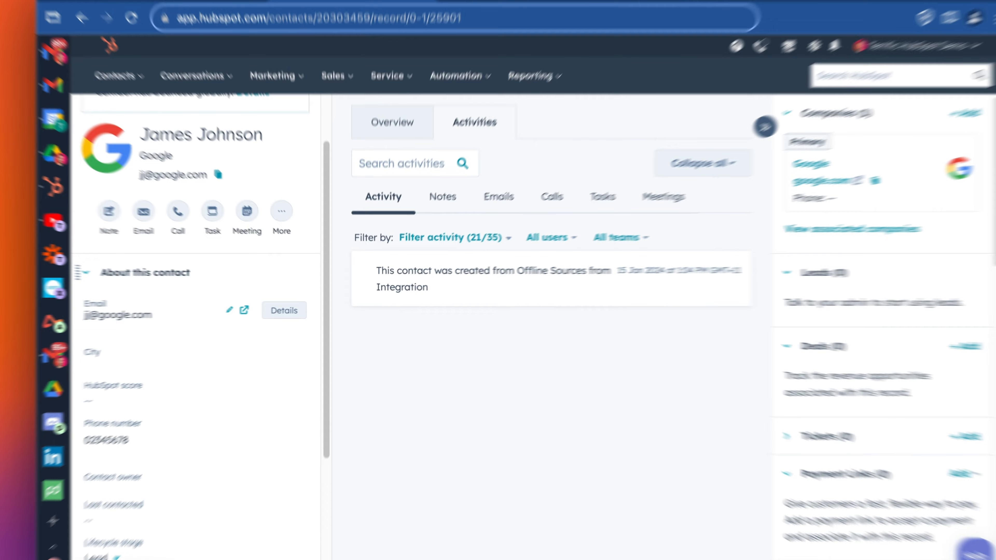
pyautogui.click(296, 322)
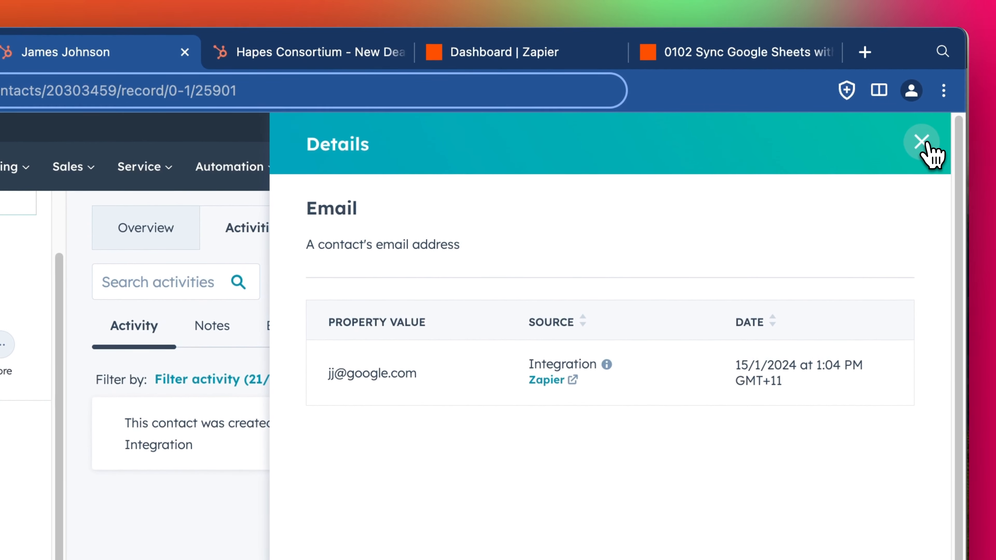
pyautogui.click(927, 145)
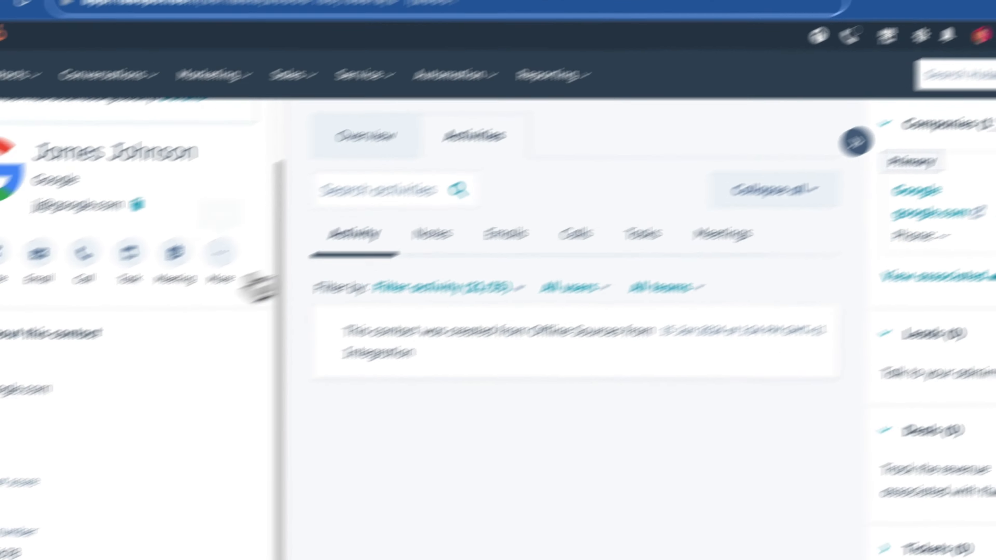
pyautogui.scroll(-5, 276, 356)
pyautogui.scroll(5, 275, 355)
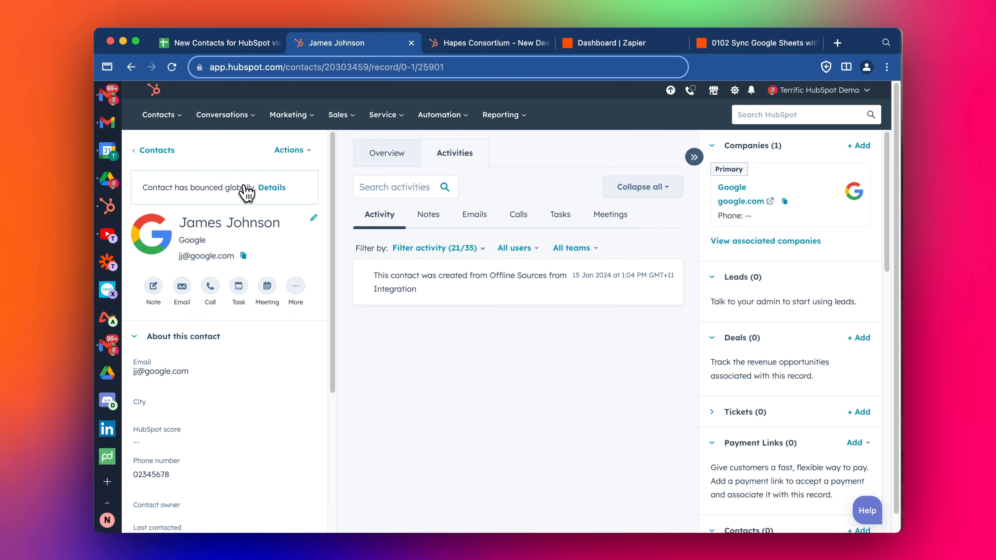
pyautogui.scroll(-2, 276, 234)
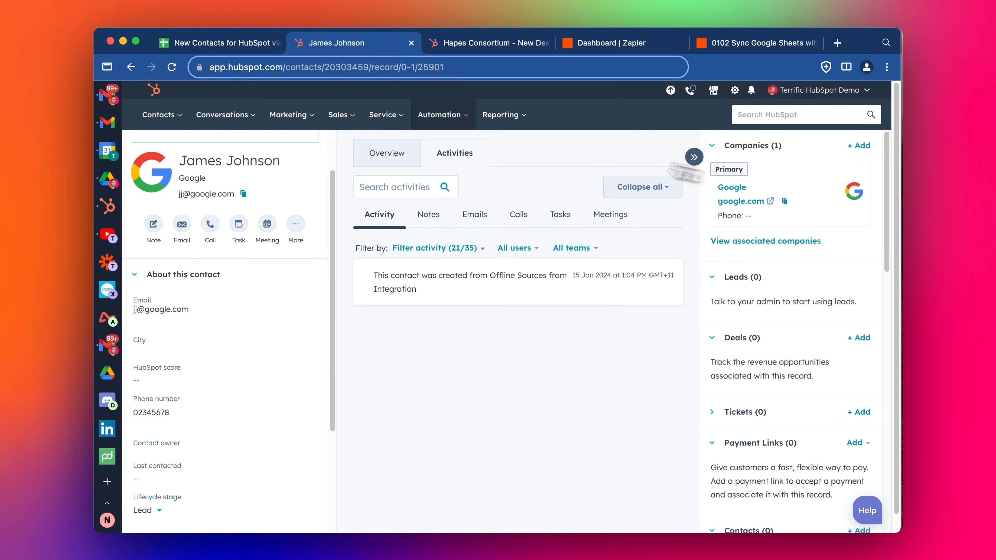
pyautogui.click(236, 45)
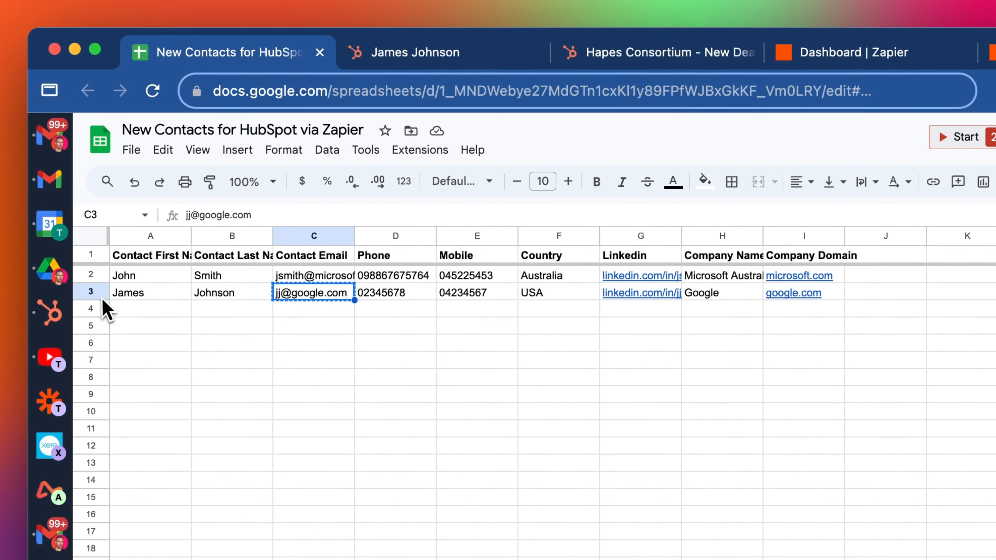
# Copy the second contact's row 3 into empty row 4
pyautogui.click(99, 271)
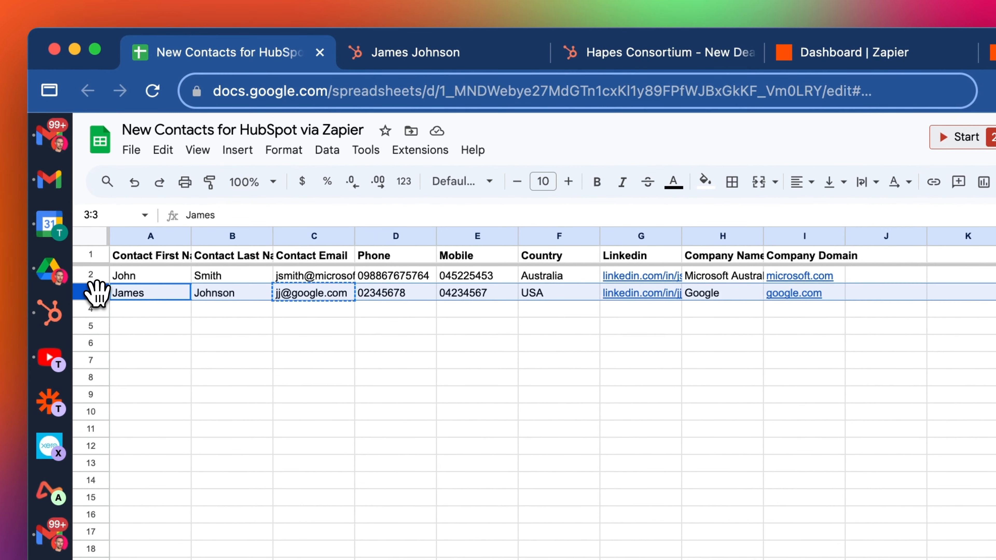
pyautogui.click(89, 308)
pyautogui.press('super+v')
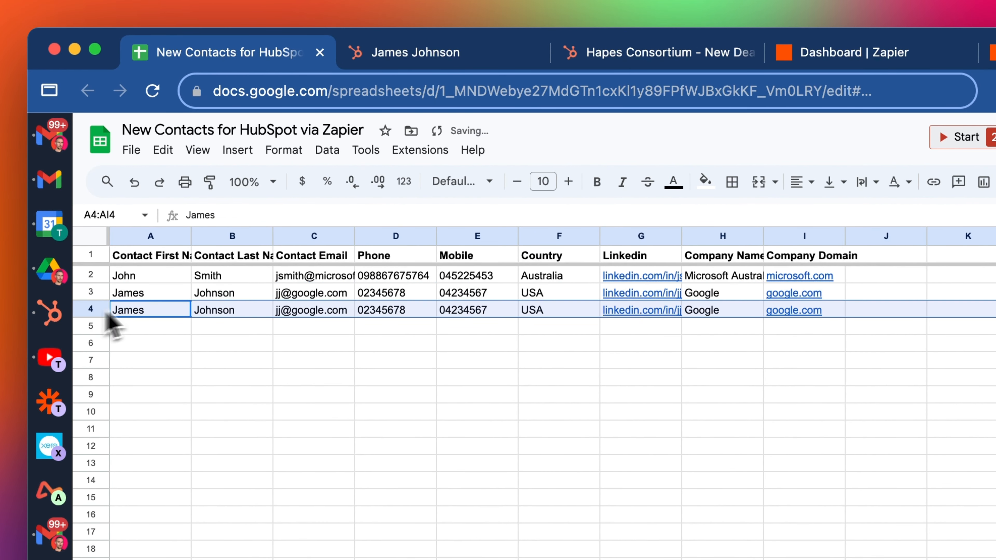
pyautogui.click(316, 313)
# Change the company in H4 from Google to 'Google AU'
pyautogui.doubleClick(742, 312)
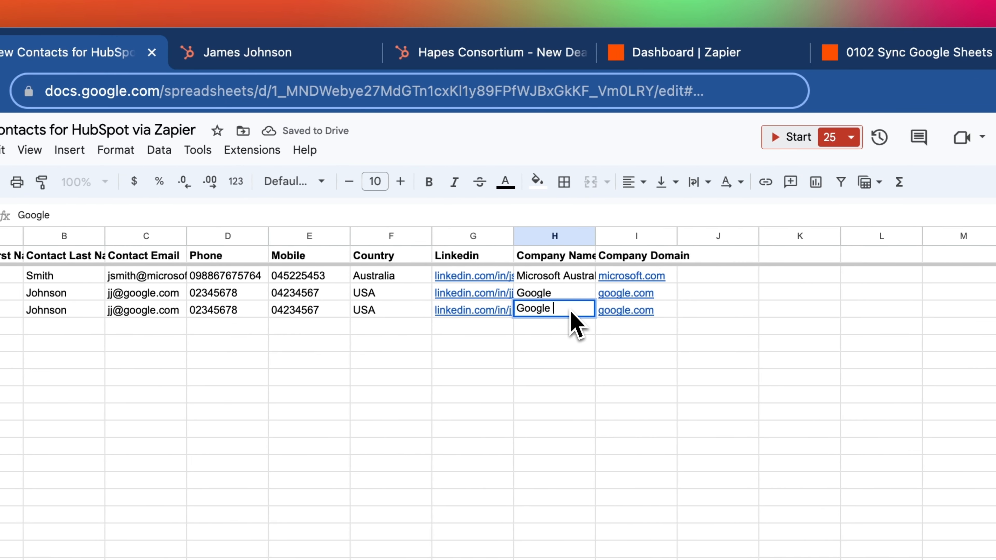
pyautogui.write('AU')
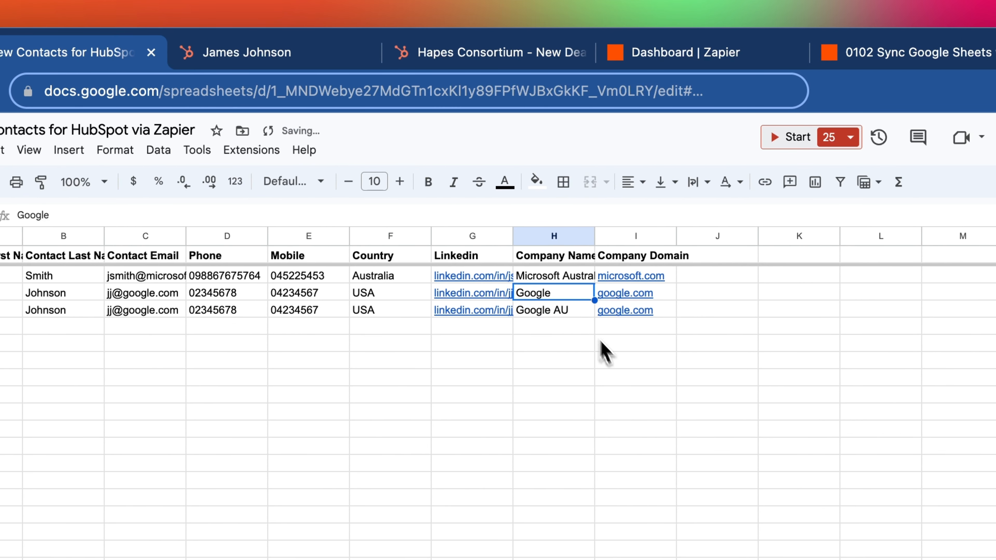
pyautogui.click(604, 358)
pyautogui.click(392, 377)
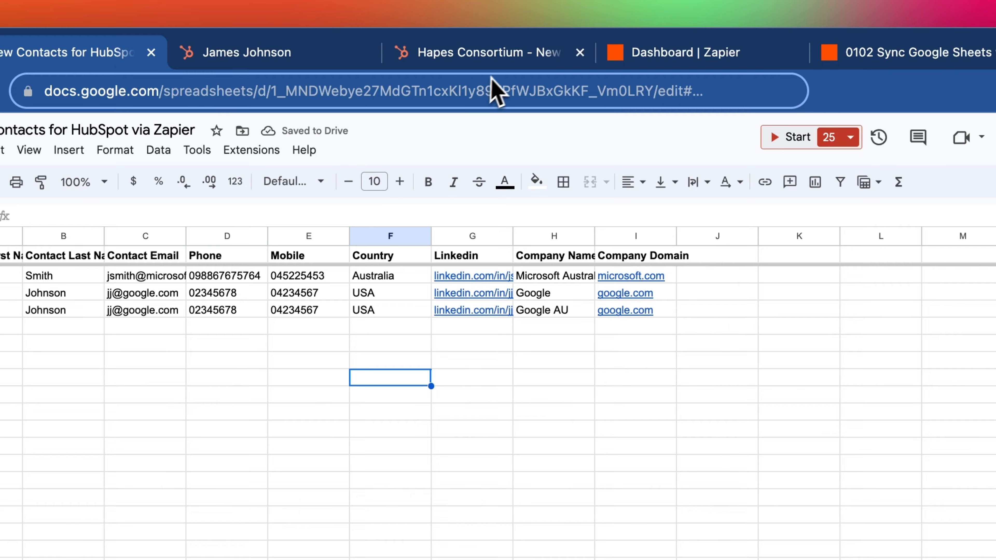
pyautogui.click(929, 55)
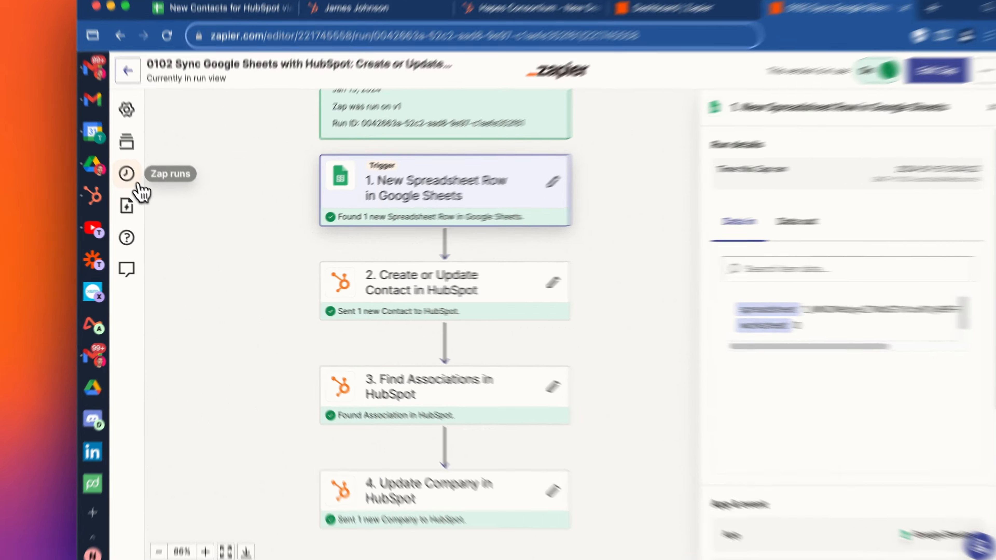
# Refresh the zap run log until the new Google AU run shows Success
pyautogui.click(136, 187)
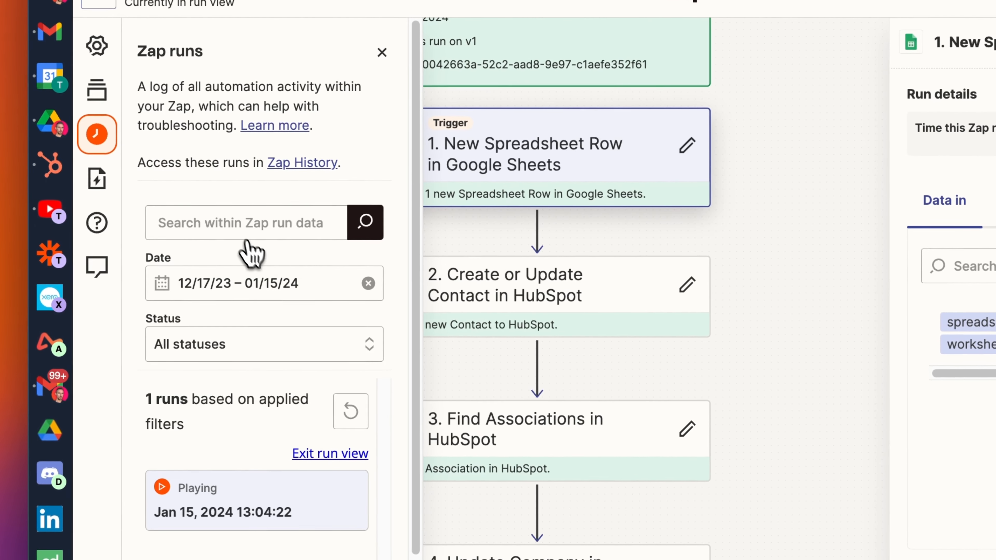
pyautogui.click(353, 418)
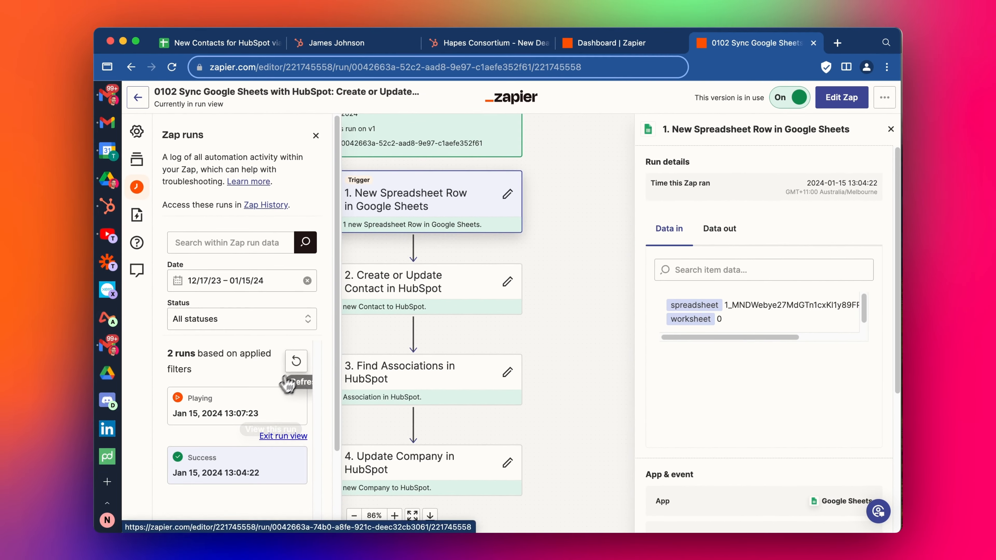
pyautogui.click(351, 412)
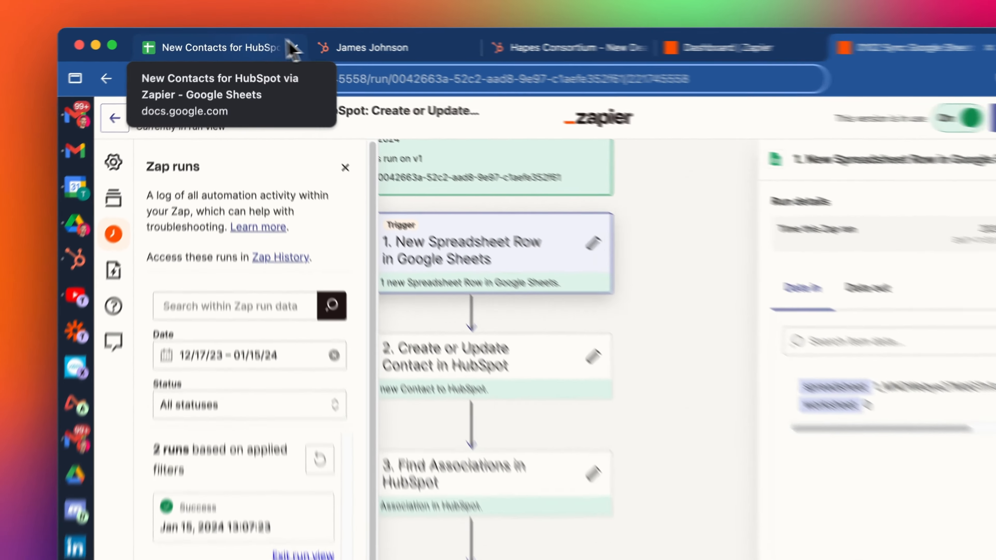
pyautogui.click(259, 46)
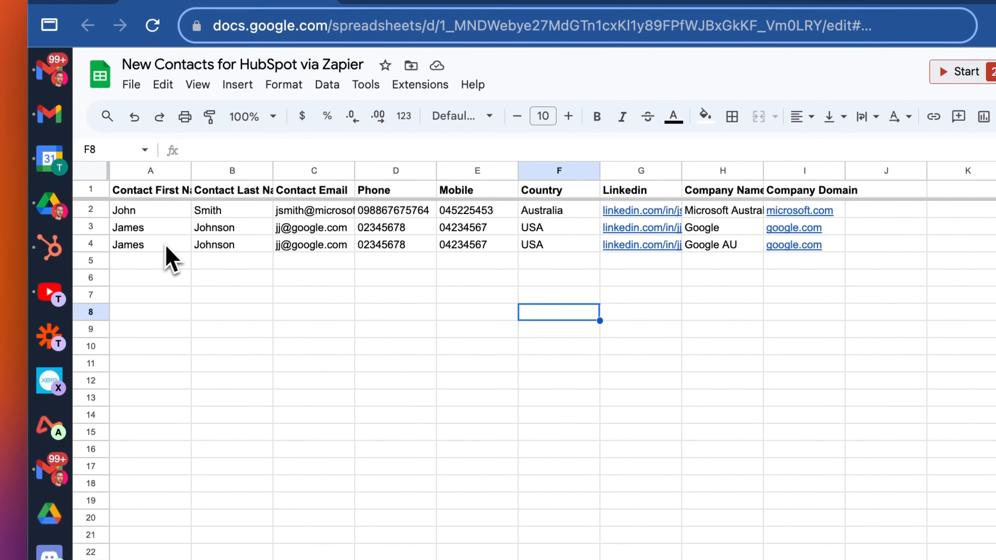
# Compare the duplicated row 4 with row 3, checking the contact email in C4
pyautogui.click(90, 244)
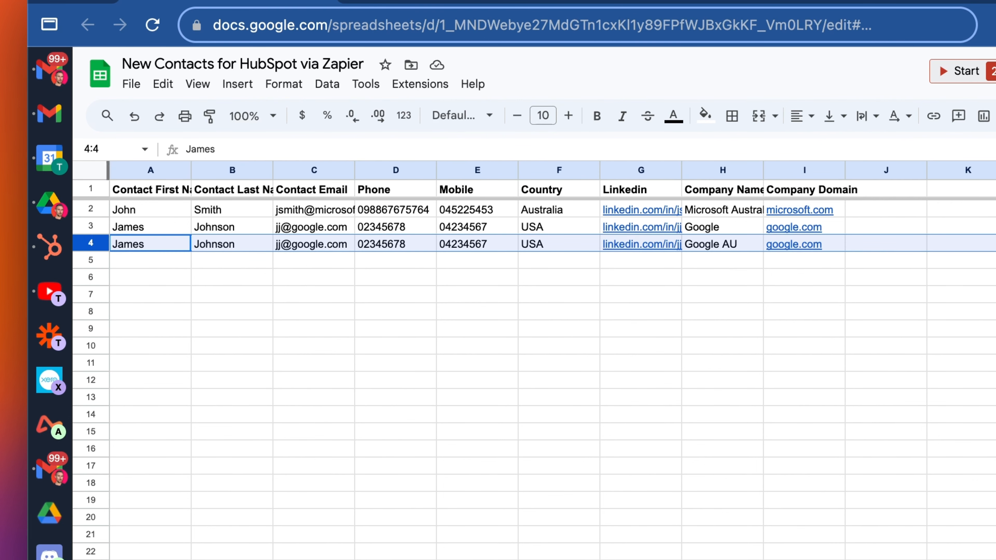
pyautogui.click(103, 227)
pyautogui.click(323, 246)
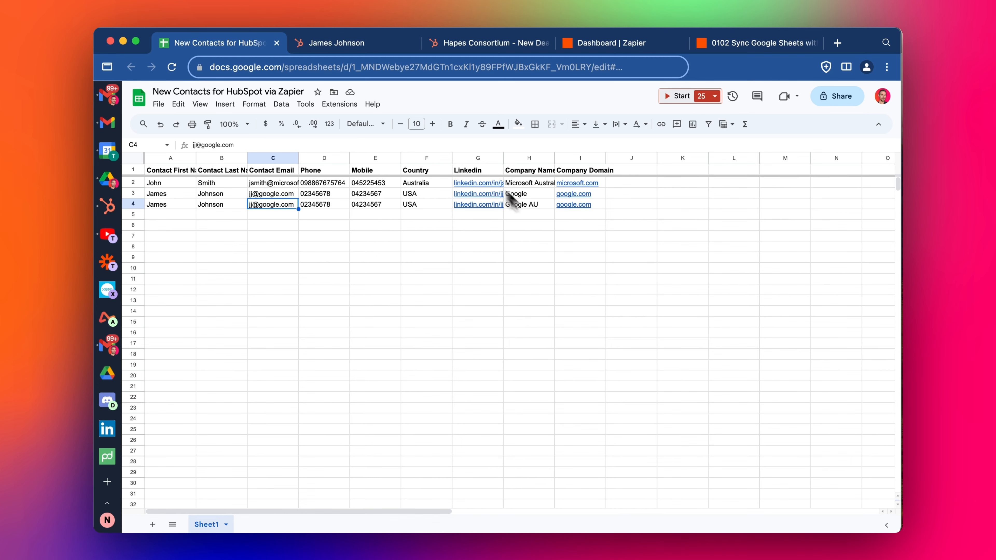
pyautogui.click(353, 43)
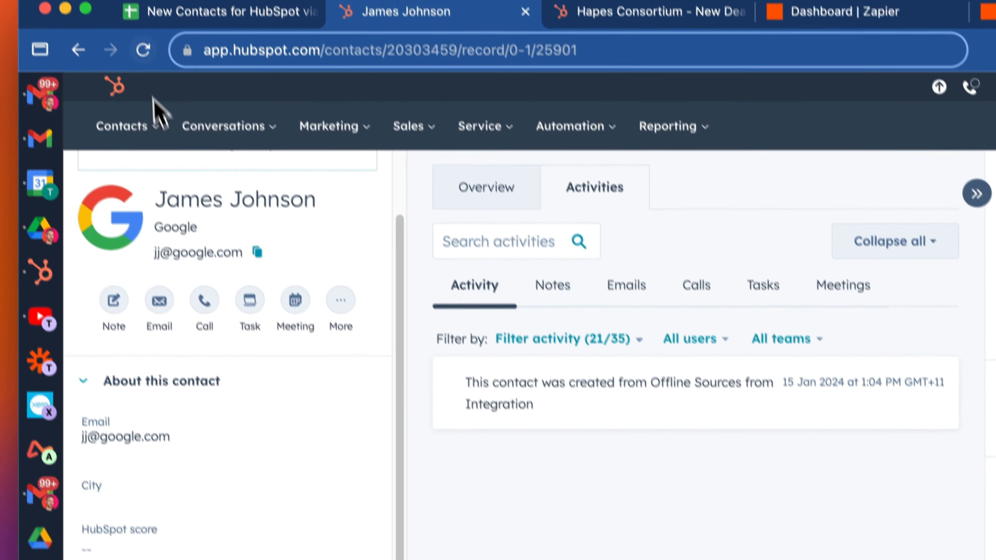
# Reload the contact, open its Google AU company, and confirm Zapier set the Company name property
pyautogui.click(118, 59)
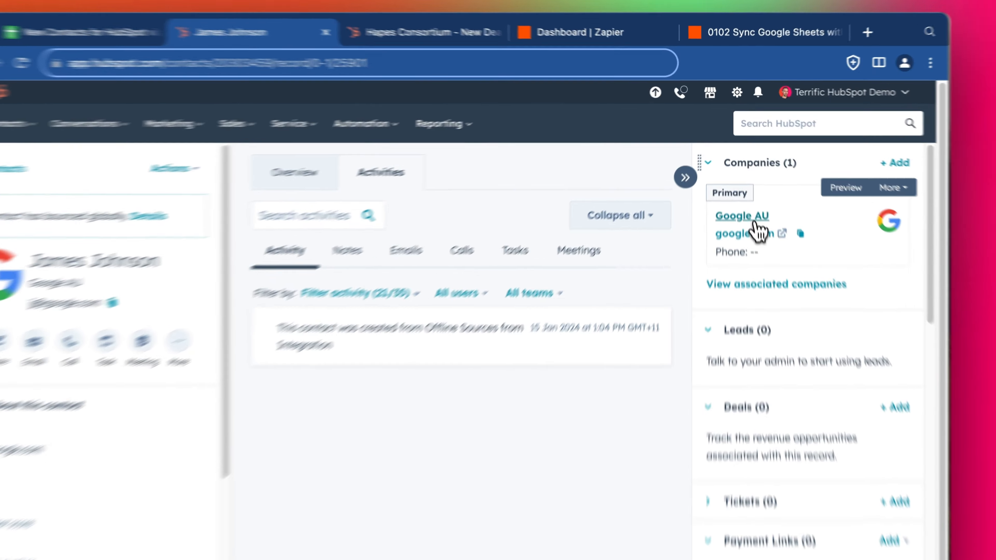
pyautogui.click(745, 189)
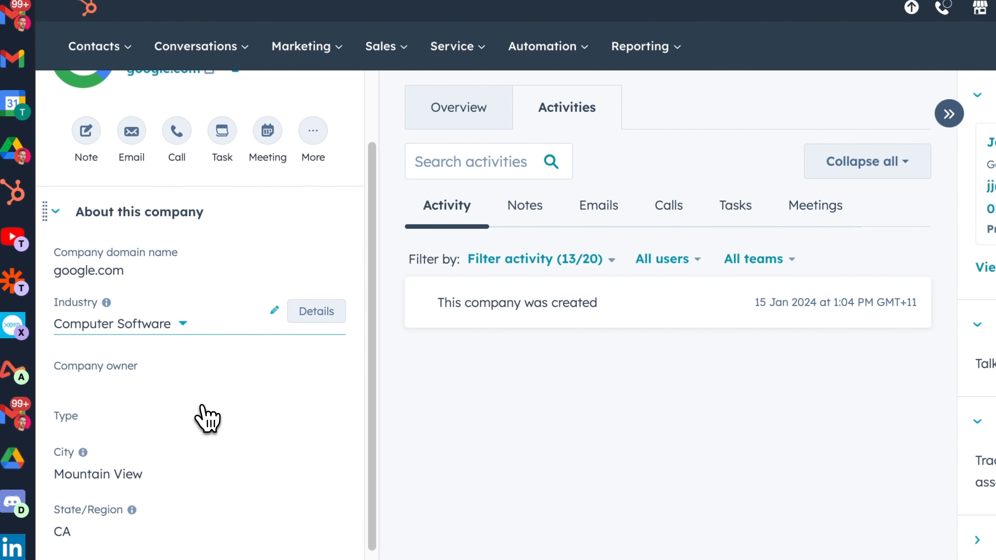
pyautogui.scroll(-8, 207, 417)
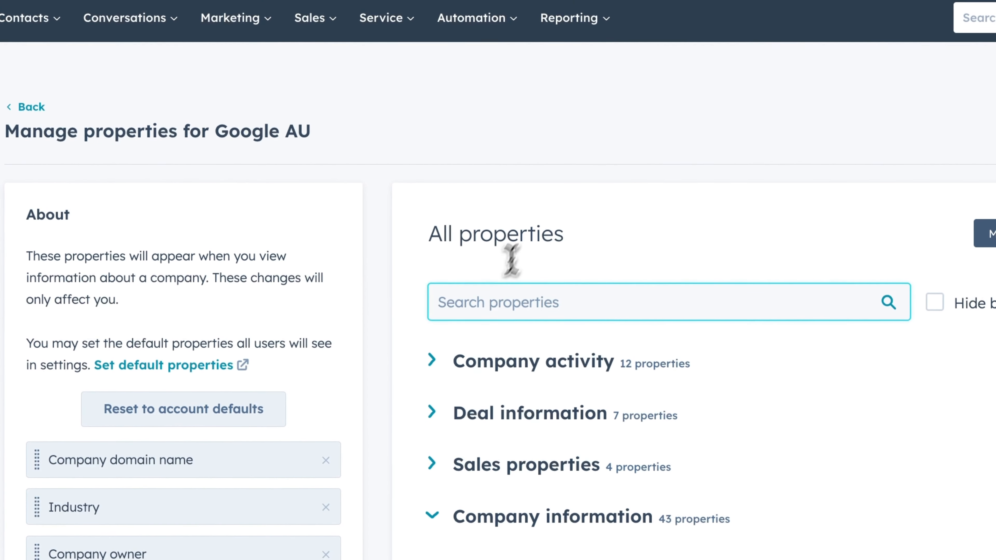
pyautogui.write('omp')
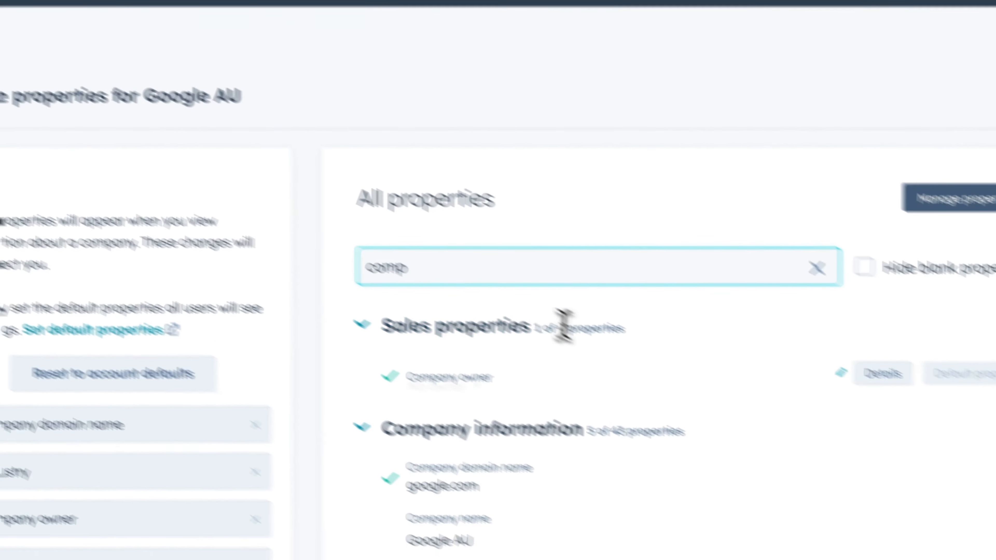
pyautogui.click(784, 328)
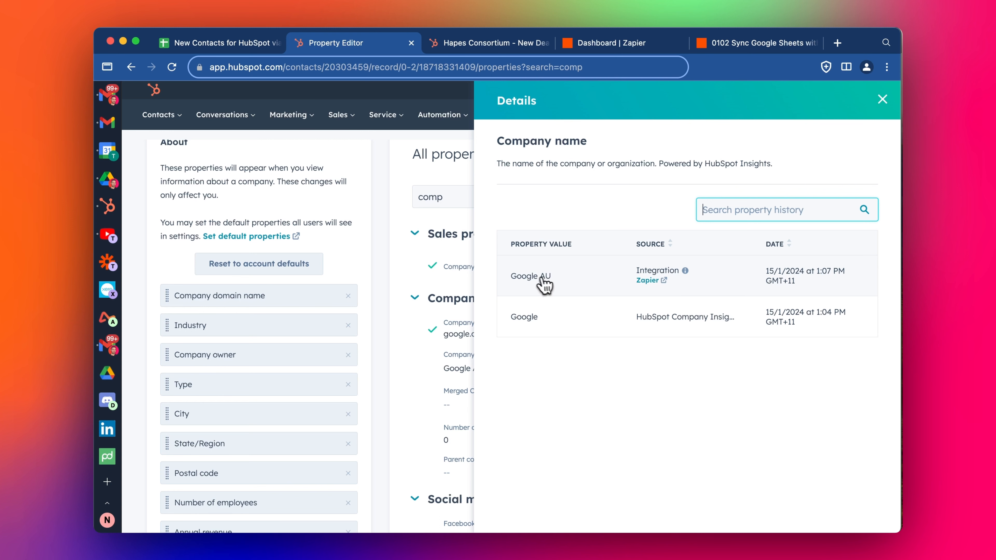
pyautogui.click(883, 101)
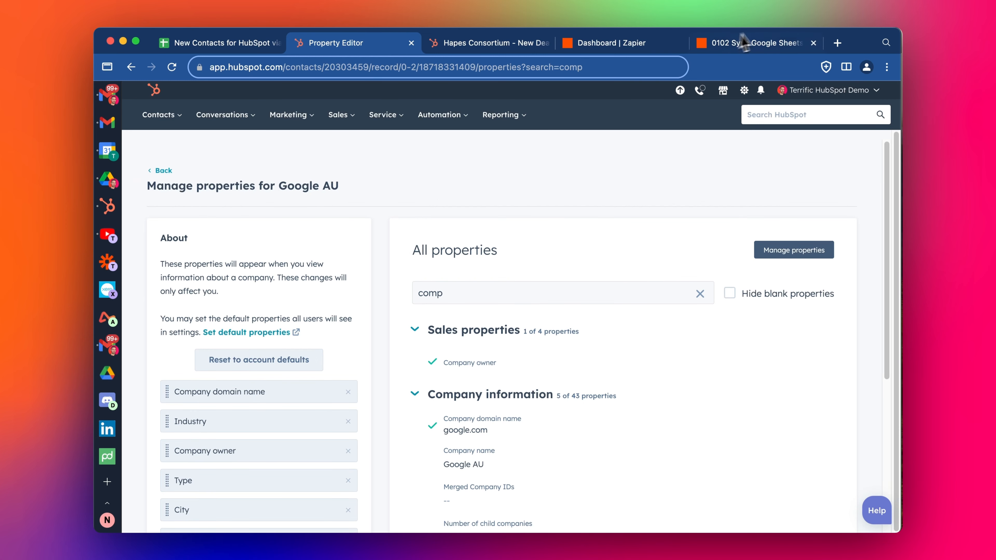